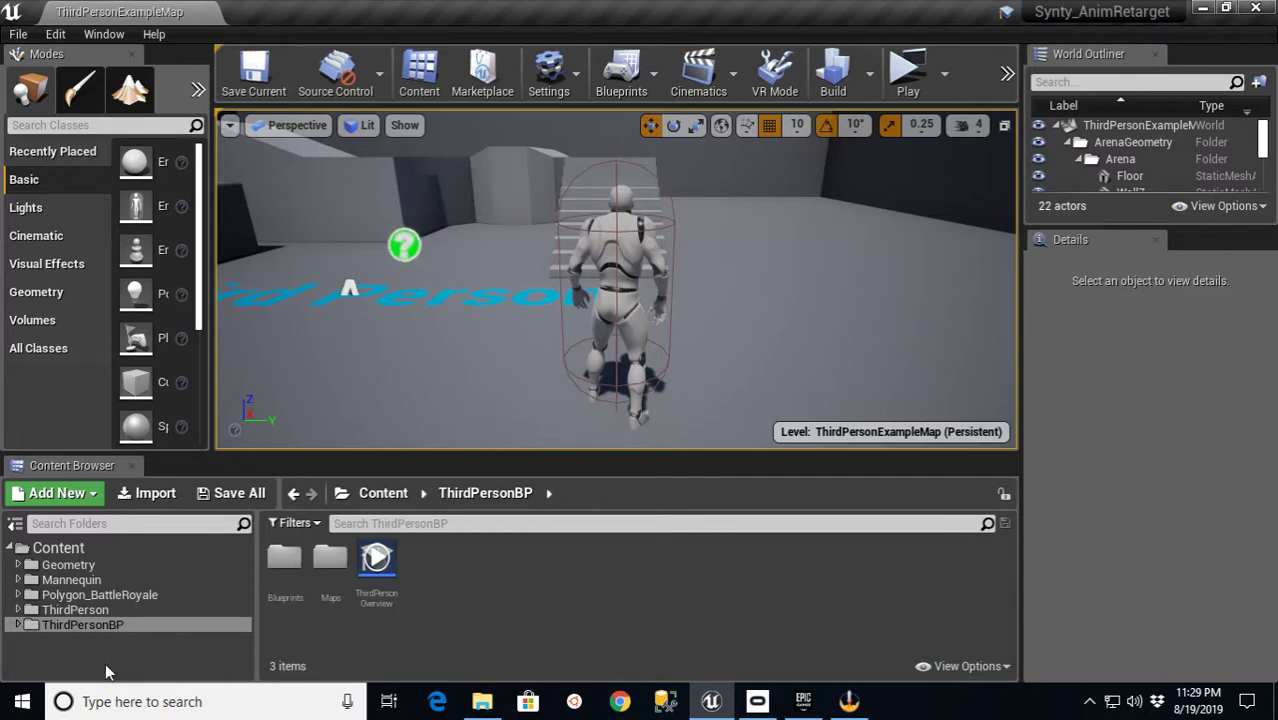
# - Browse to Mannequin/Character/Mesh and open UE4_Mannequin_Skeleton in the skeleton editor
pyautogui.doubleClick(56, 625)
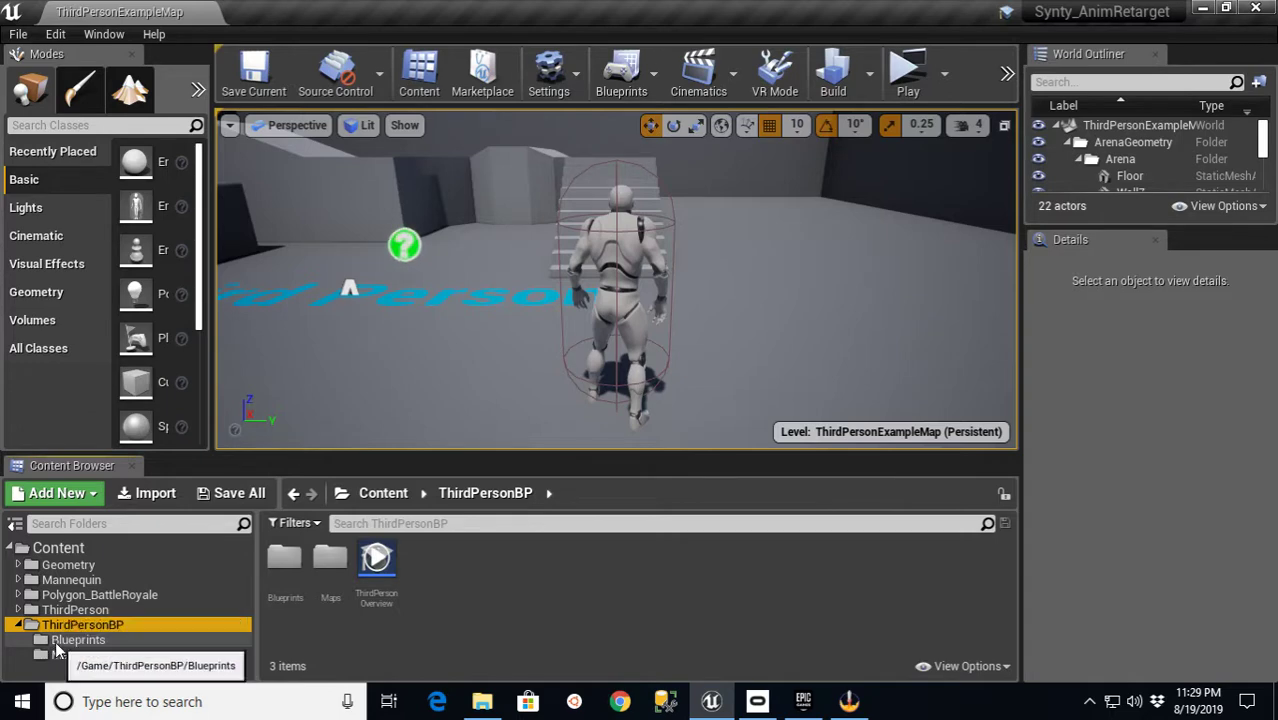
pyautogui.click(56, 639)
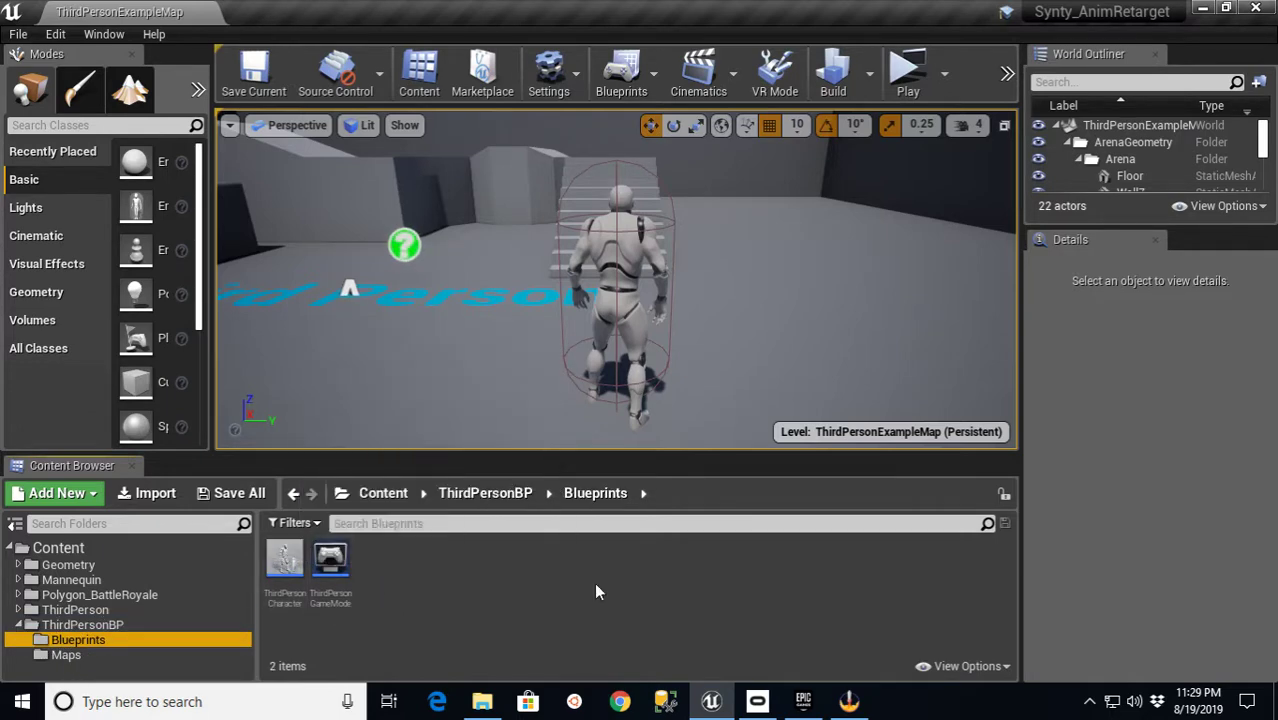
pyautogui.click(19, 581)
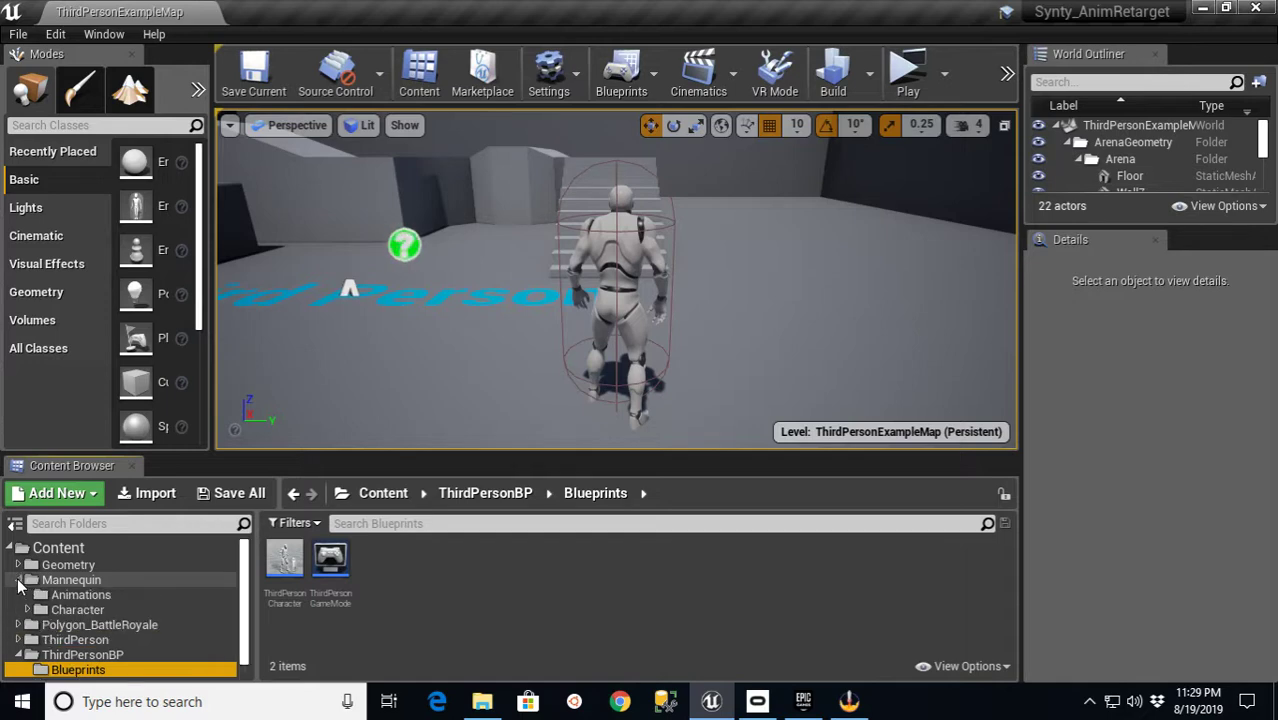
pyautogui.click(68, 609)
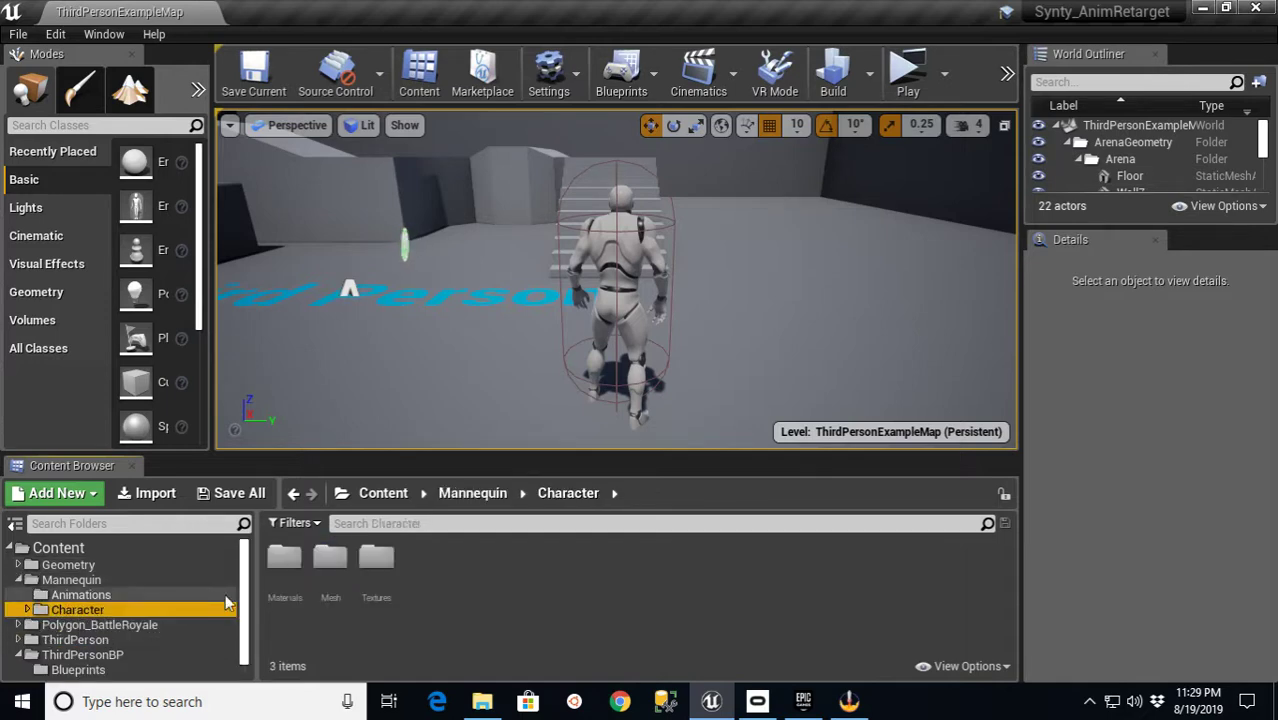
pyautogui.doubleClick(331, 556)
pyautogui.click(394, 558)
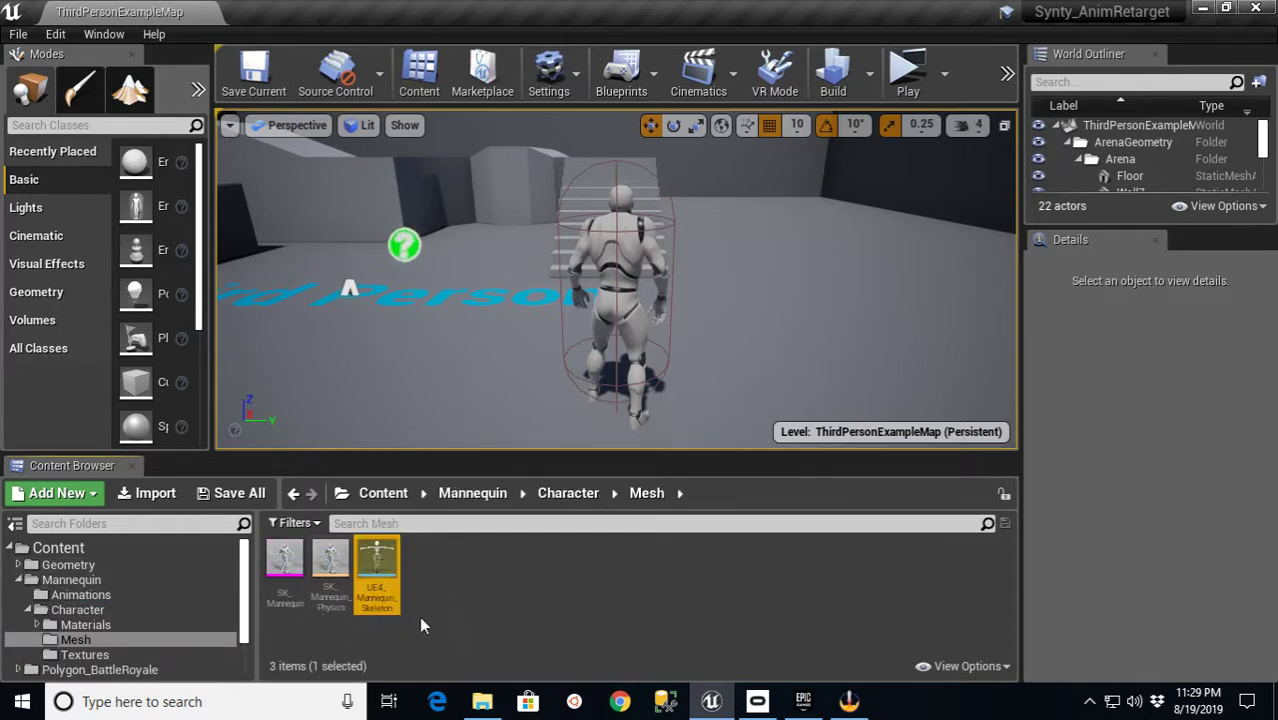
pyautogui.doubleClick(377, 572)
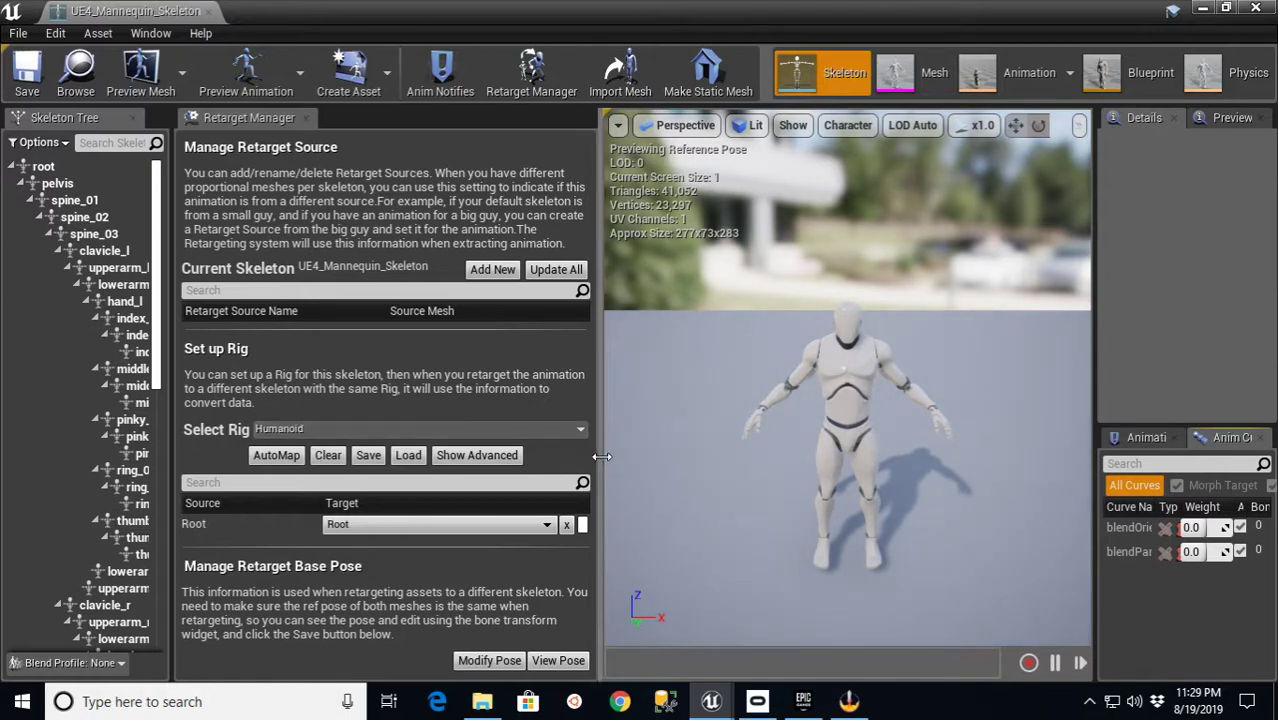
pyautogui.moveTo(601, 458); pyautogui.dragTo(764, 455)
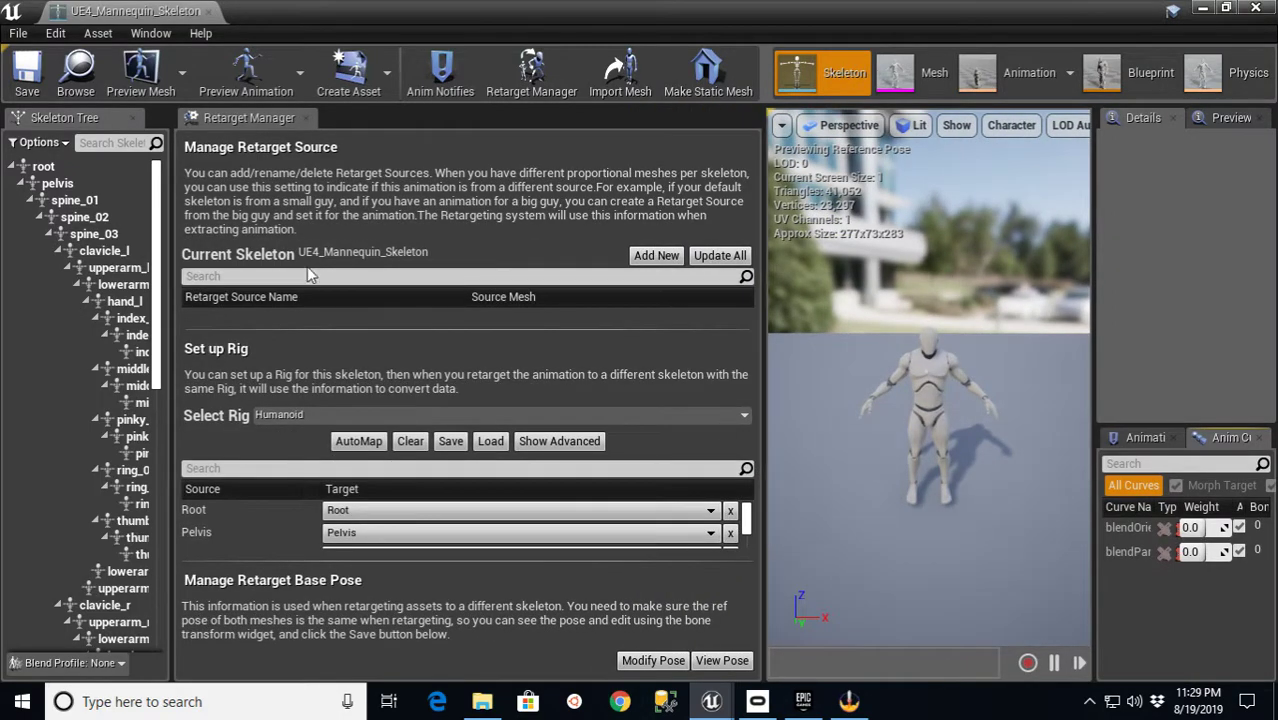
pyautogui.scroll(-5, 745, 522)
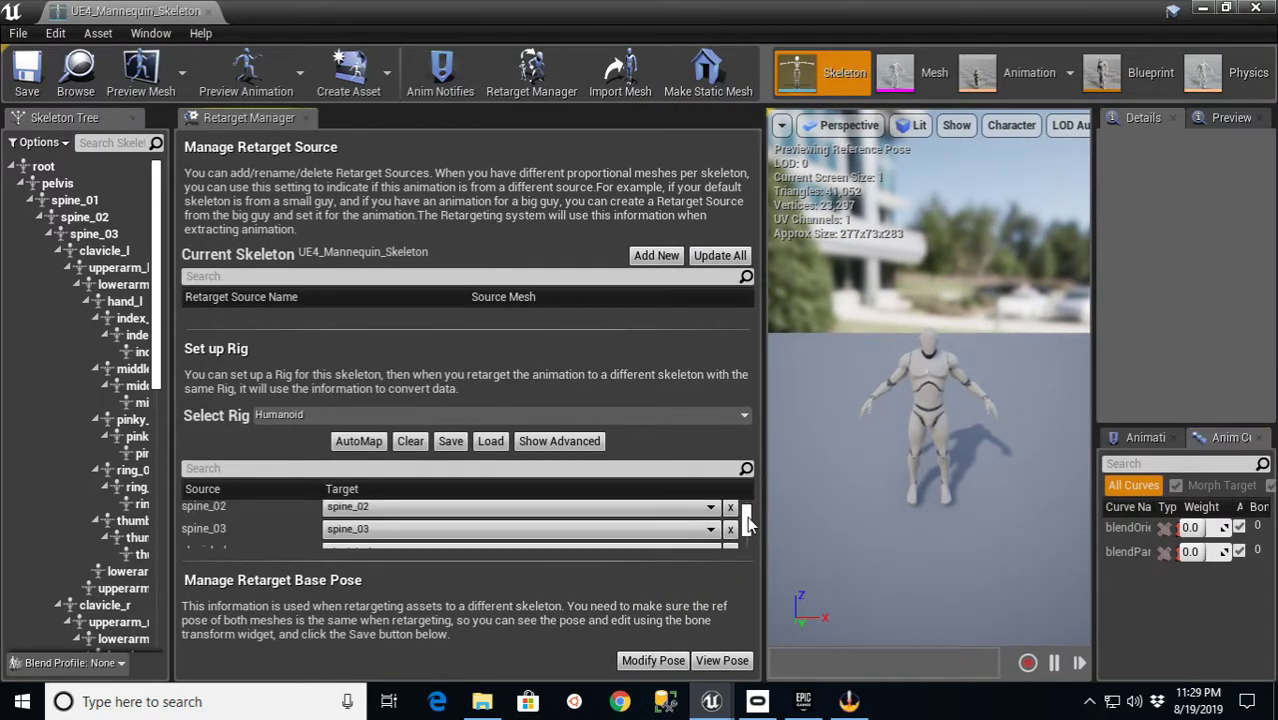
pyautogui.scroll(5, 745, 530)
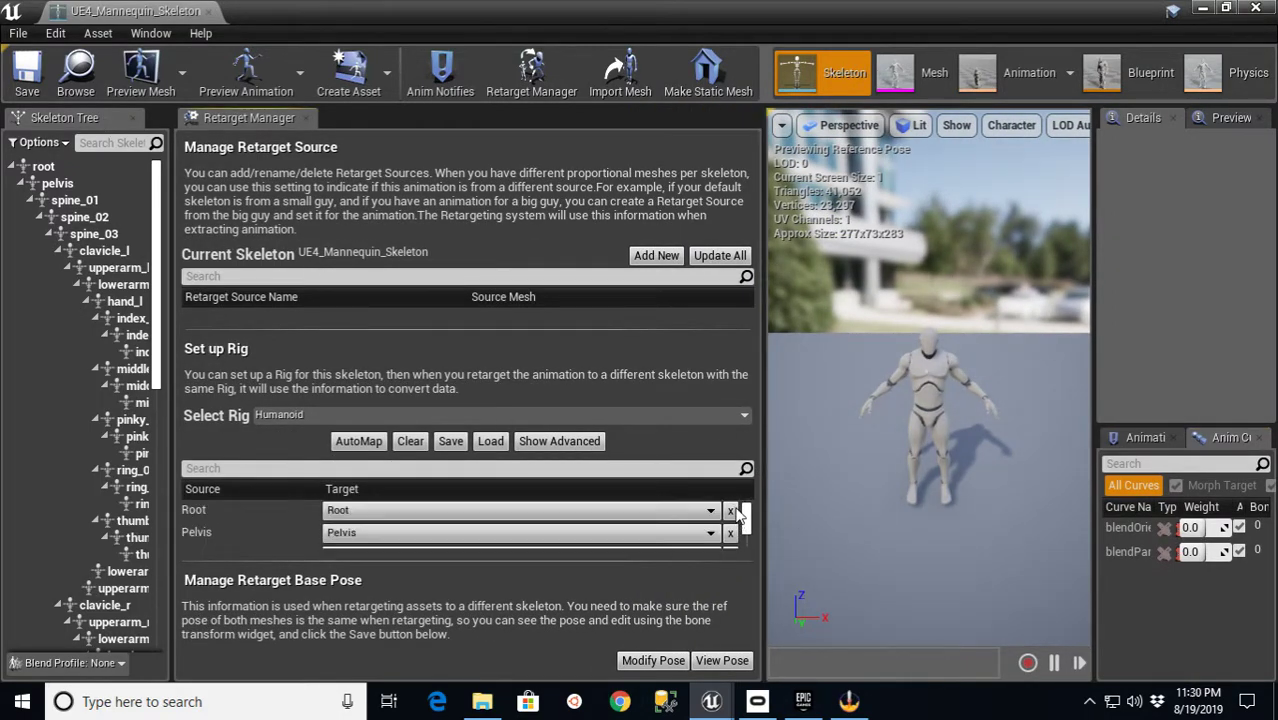
pyautogui.click(552, 441)
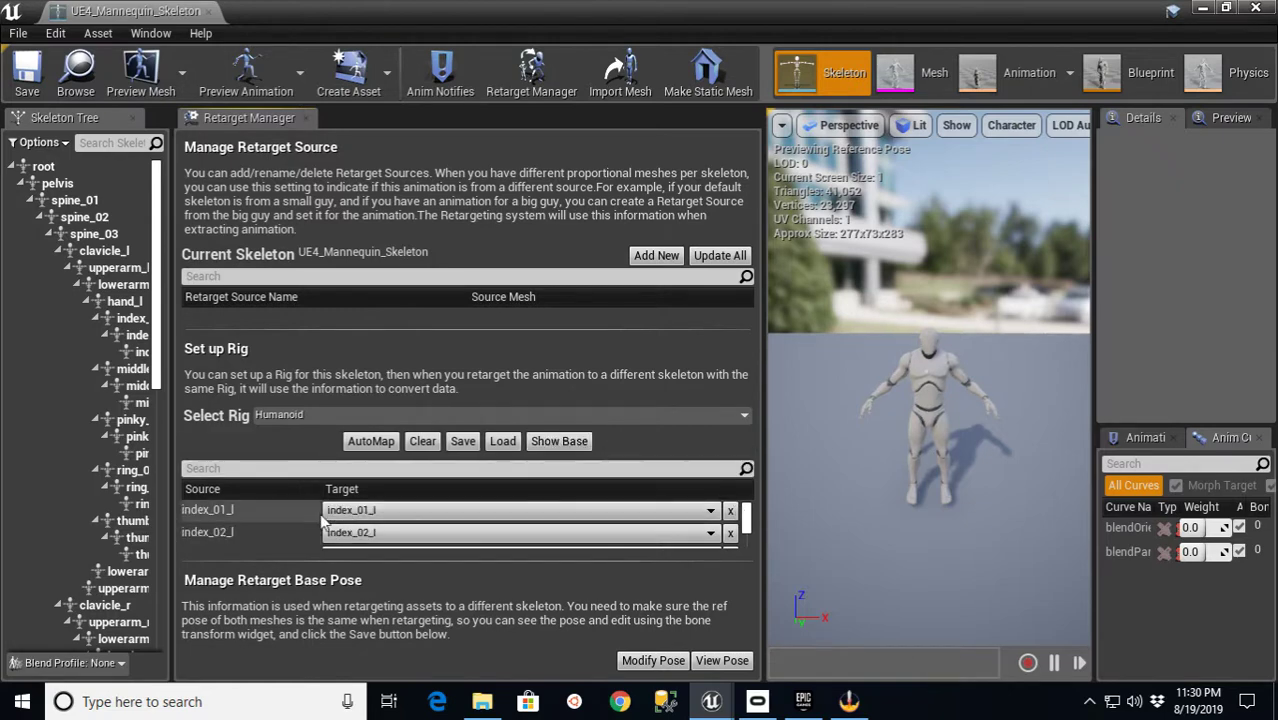
pyautogui.click(537, 441)
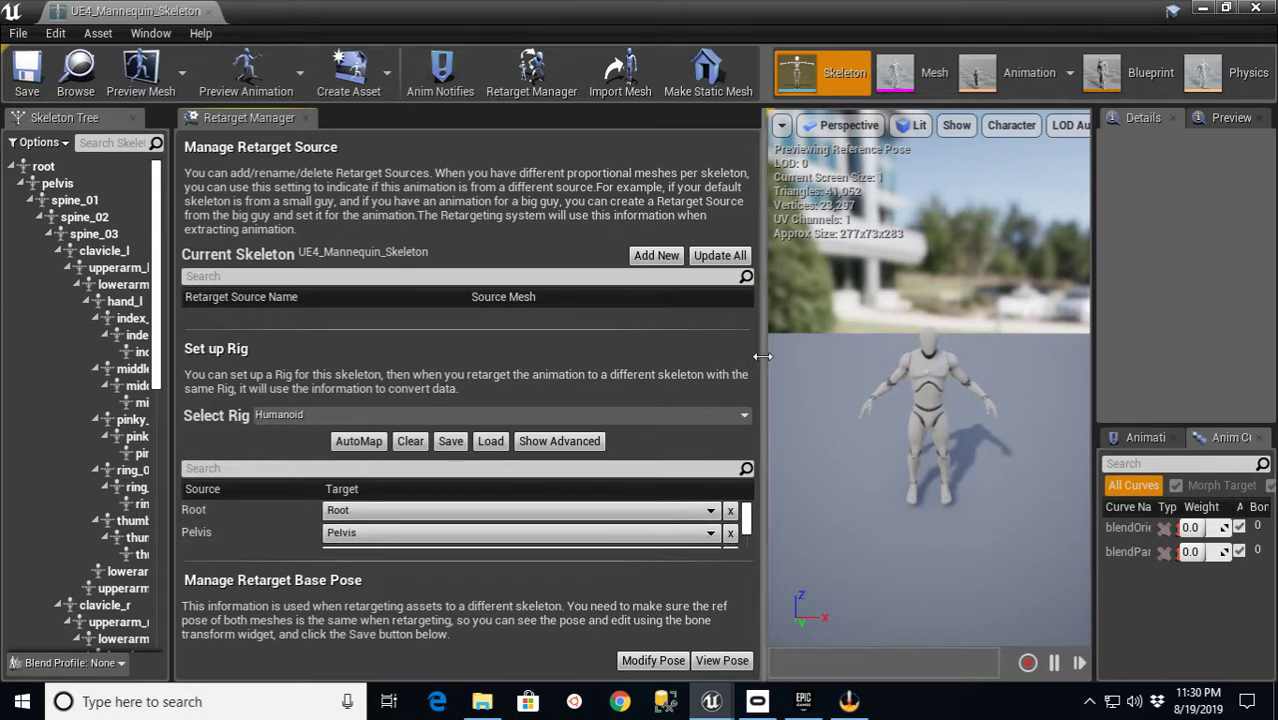
pyautogui.moveTo(762, 356); pyautogui.dragTo(450, 420)
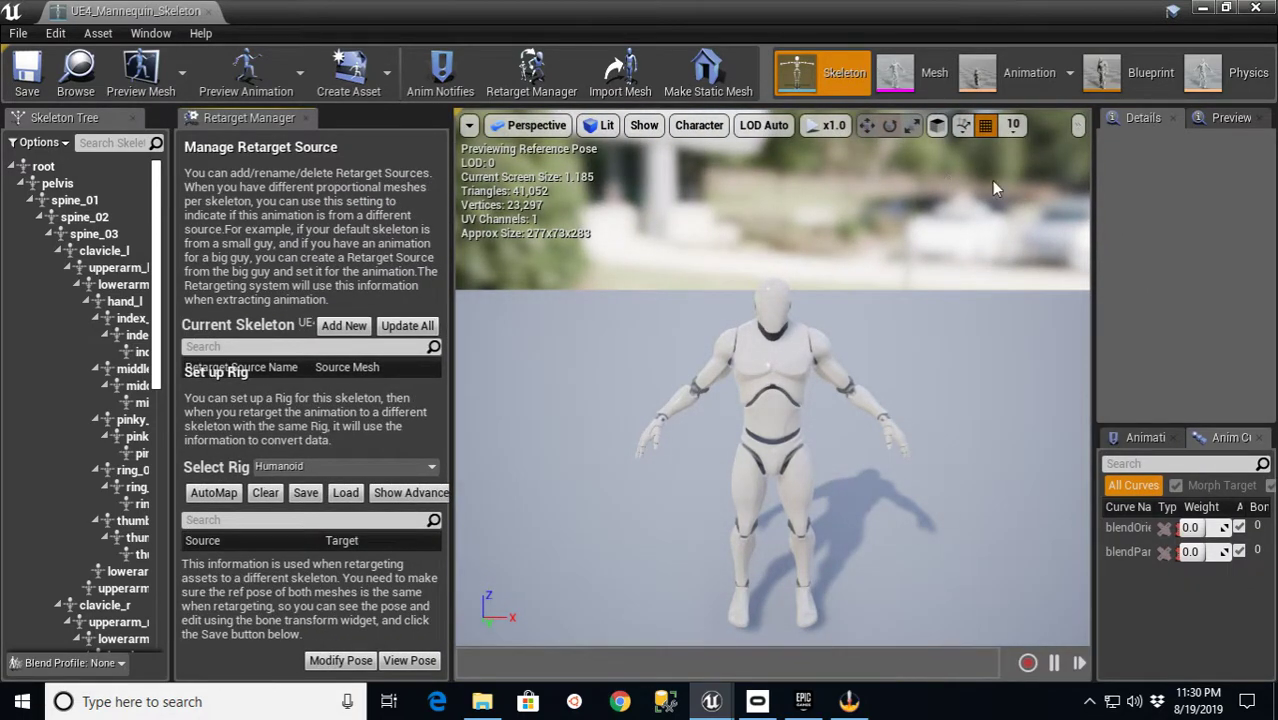
# - Set rotation snap to 5° and raise the right upper arm (upperarm_r) to horizontal
pyautogui.moveTo(450, 285); pyautogui.dragTo(322, 285)
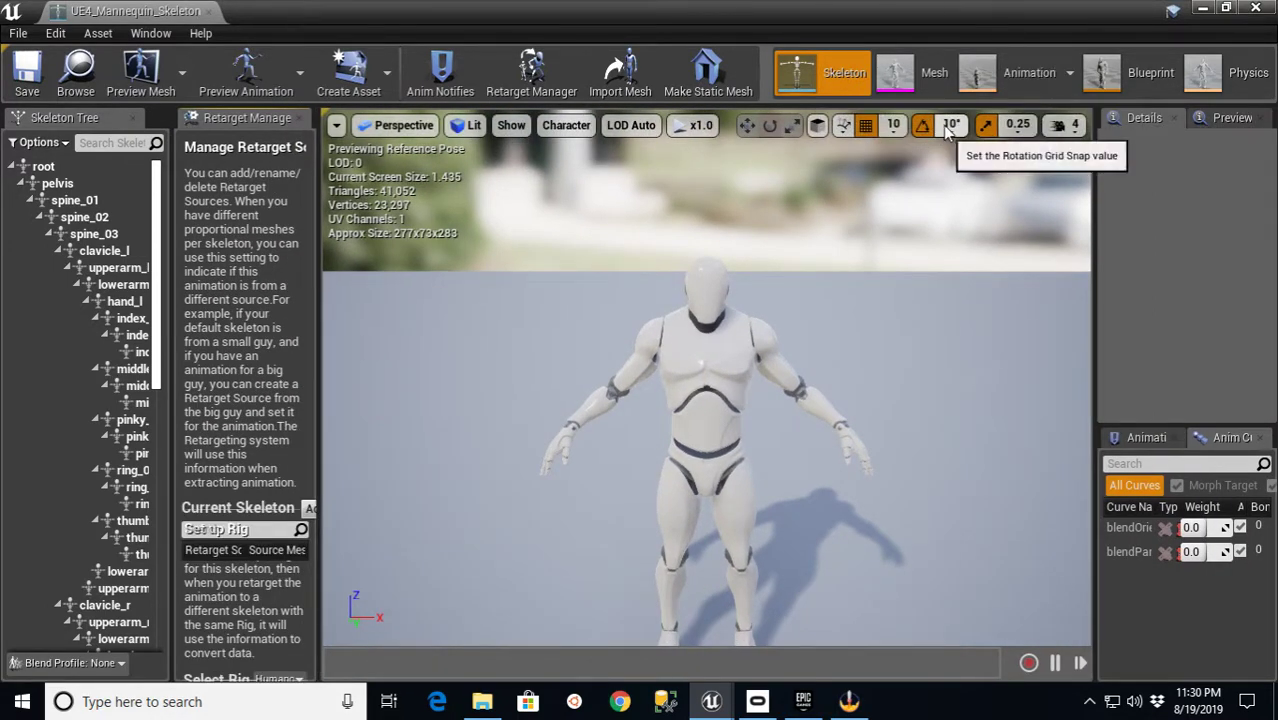
pyautogui.click(951, 126)
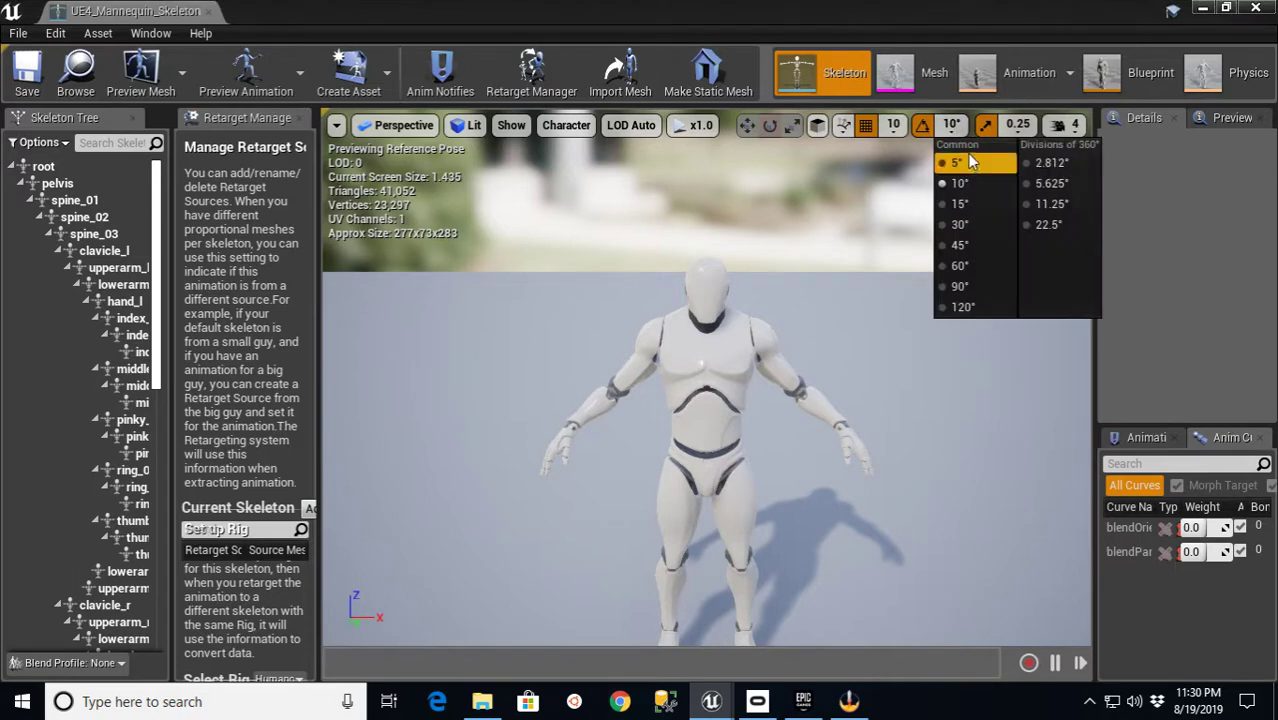
pyautogui.click(967, 163)
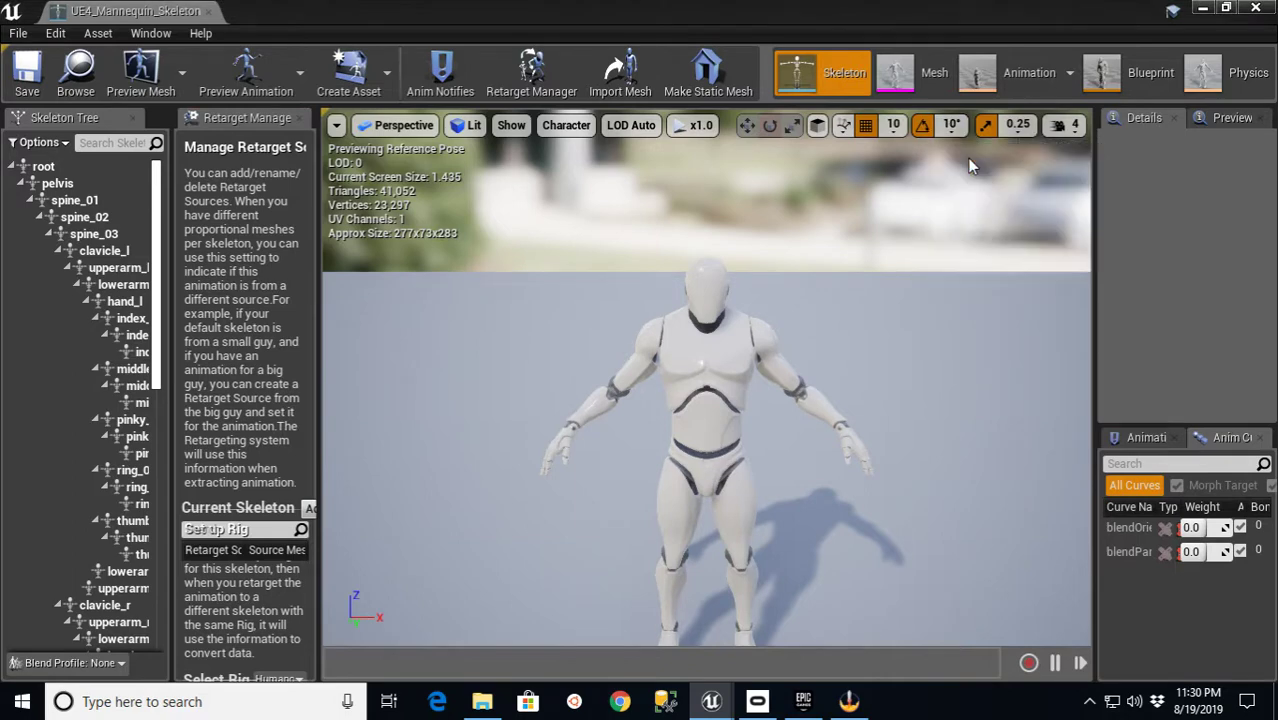
pyautogui.click(646, 321)
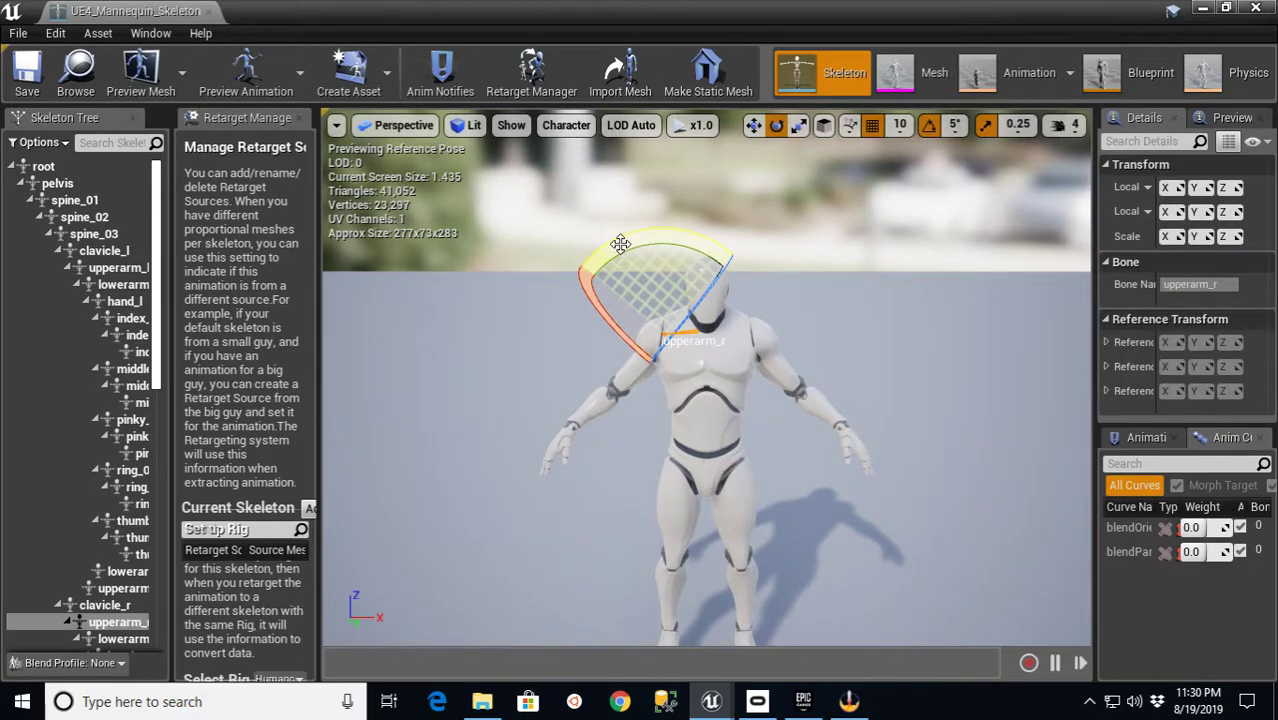
pyautogui.moveTo(620, 244); pyautogui.dragTo(575, 286)
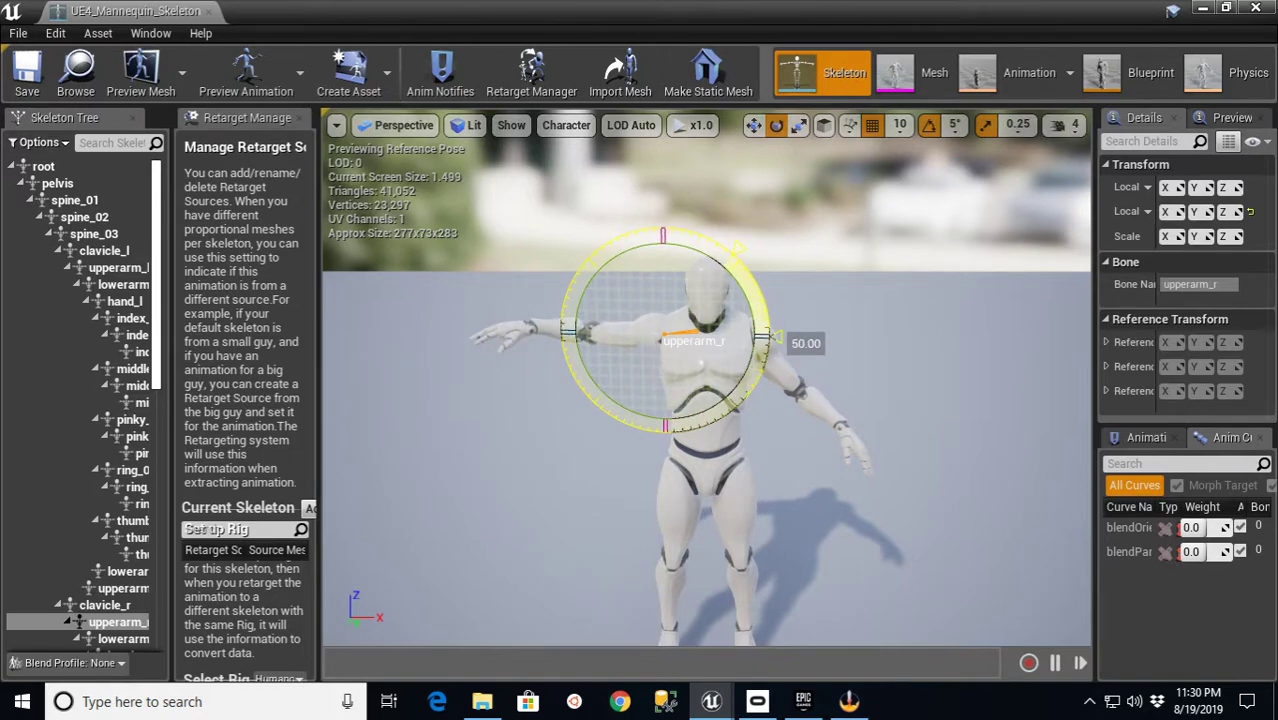
pyautogui.moveTo(806, 343); pyautogui.dragTo(808, 343)
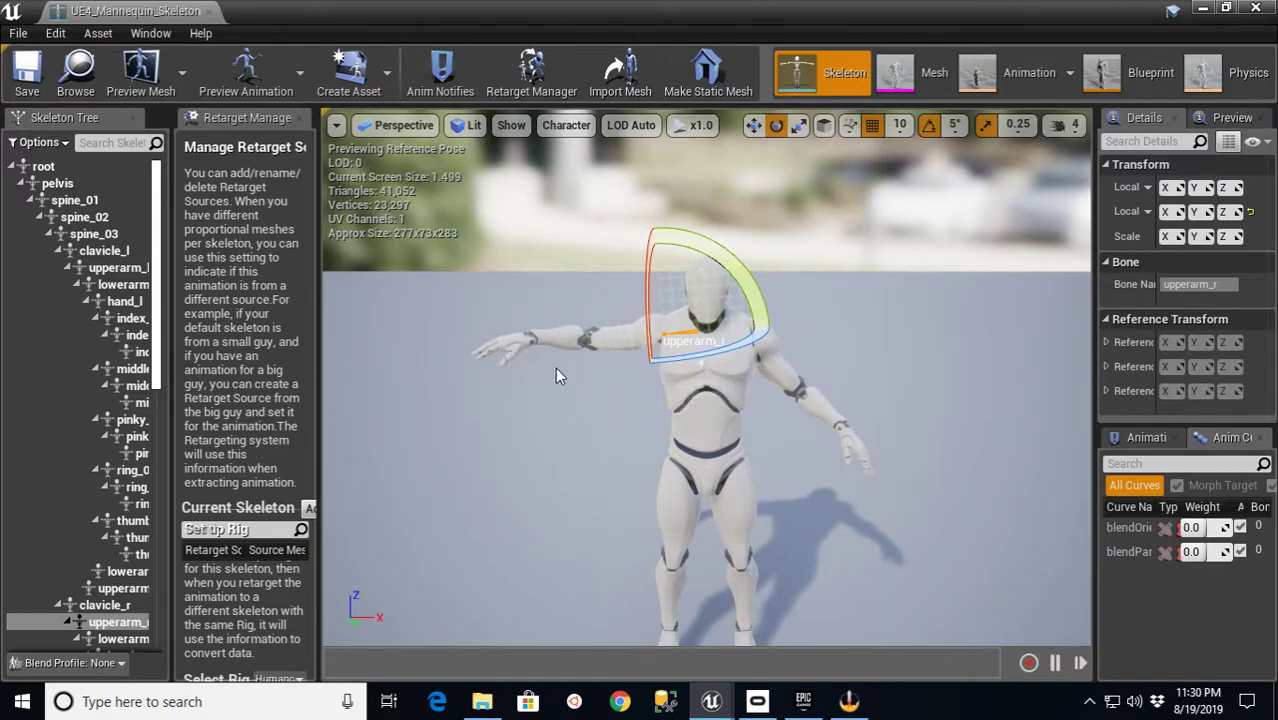
# - Adjust the twist of the right forearm bone lowerarm_r
pyautogui.click(550, 330)
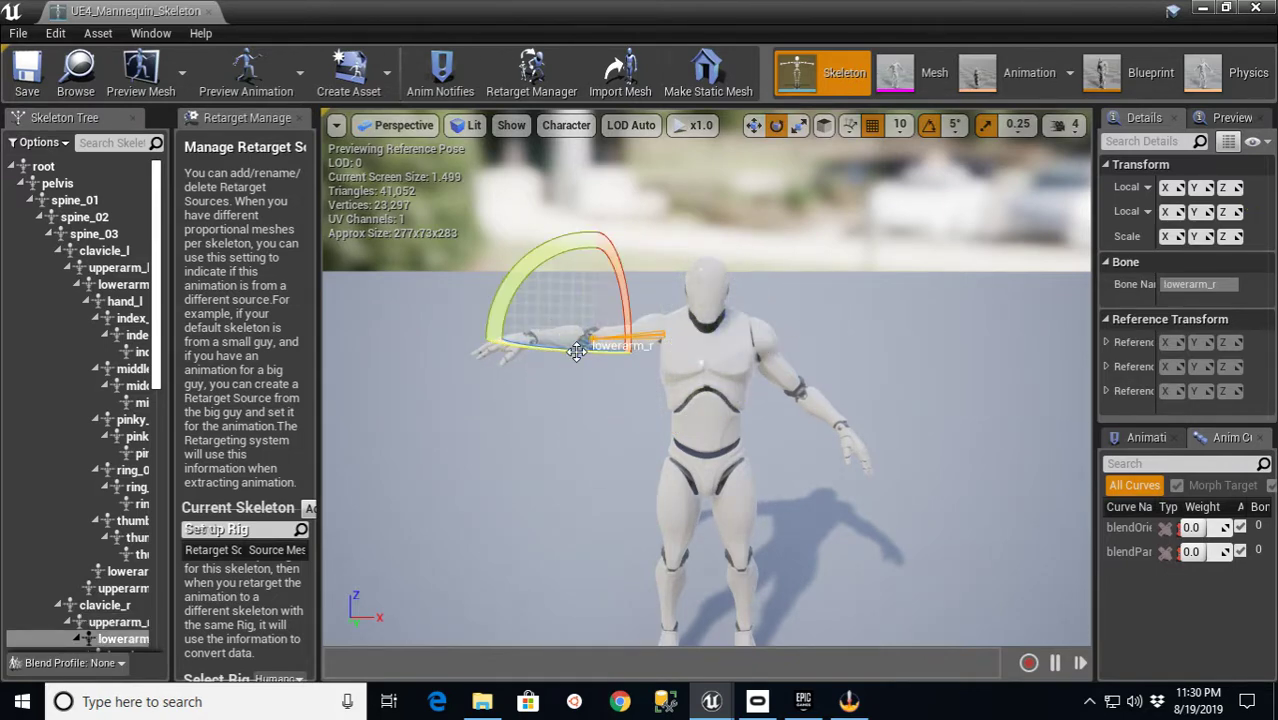
pyautogui.moveTo(577, 351); pyautogui.dragTo(573, 351)
pyautogui.click(764, 309)
pyautogui.click(764, 309)
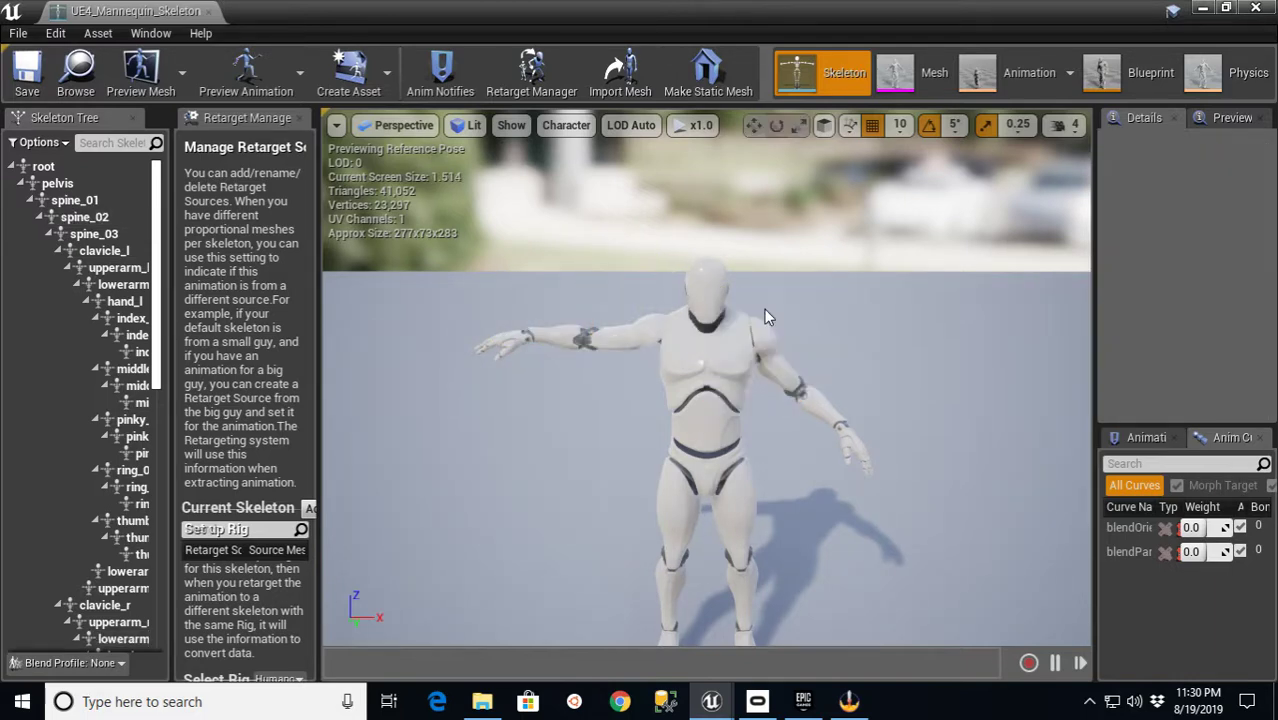
# - Raise the left upper arm (upperarm_l) to horizontal and adjust lowerarm_l's rotation
pyautogui.click(762, 316)
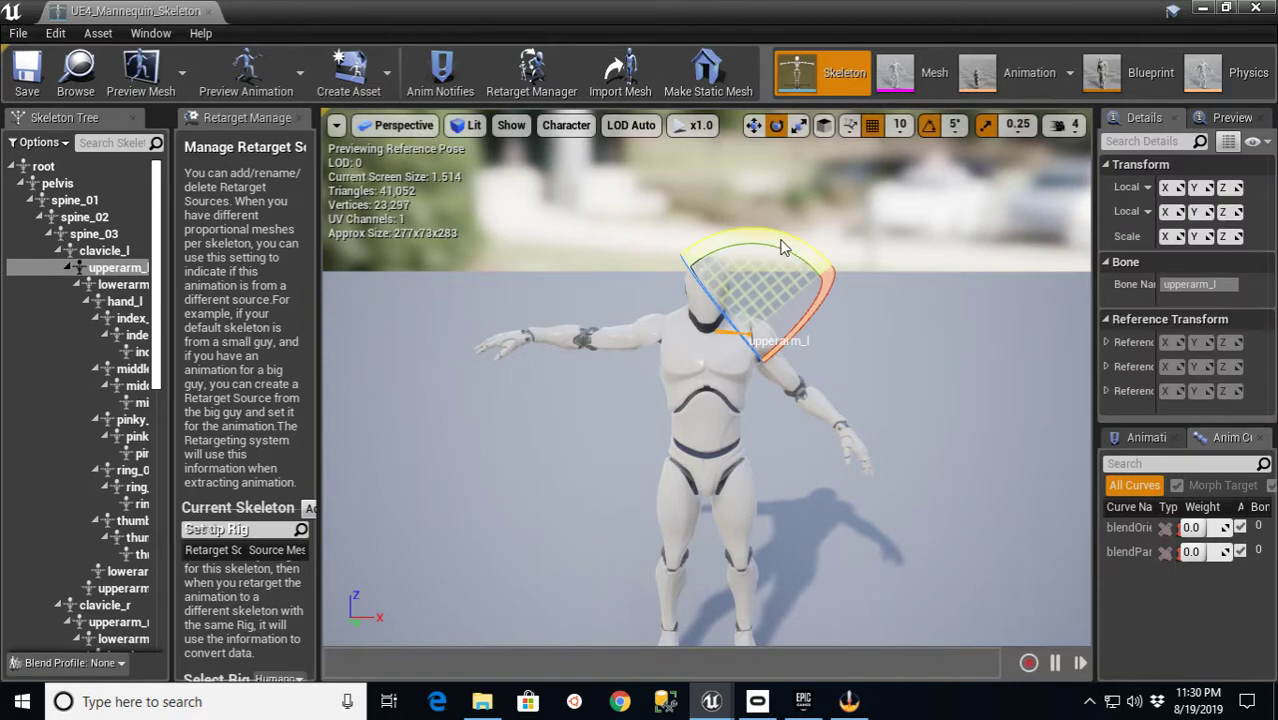
pyautogui.moveTo(762, 316); pyautogui.dragTo(870, 265)
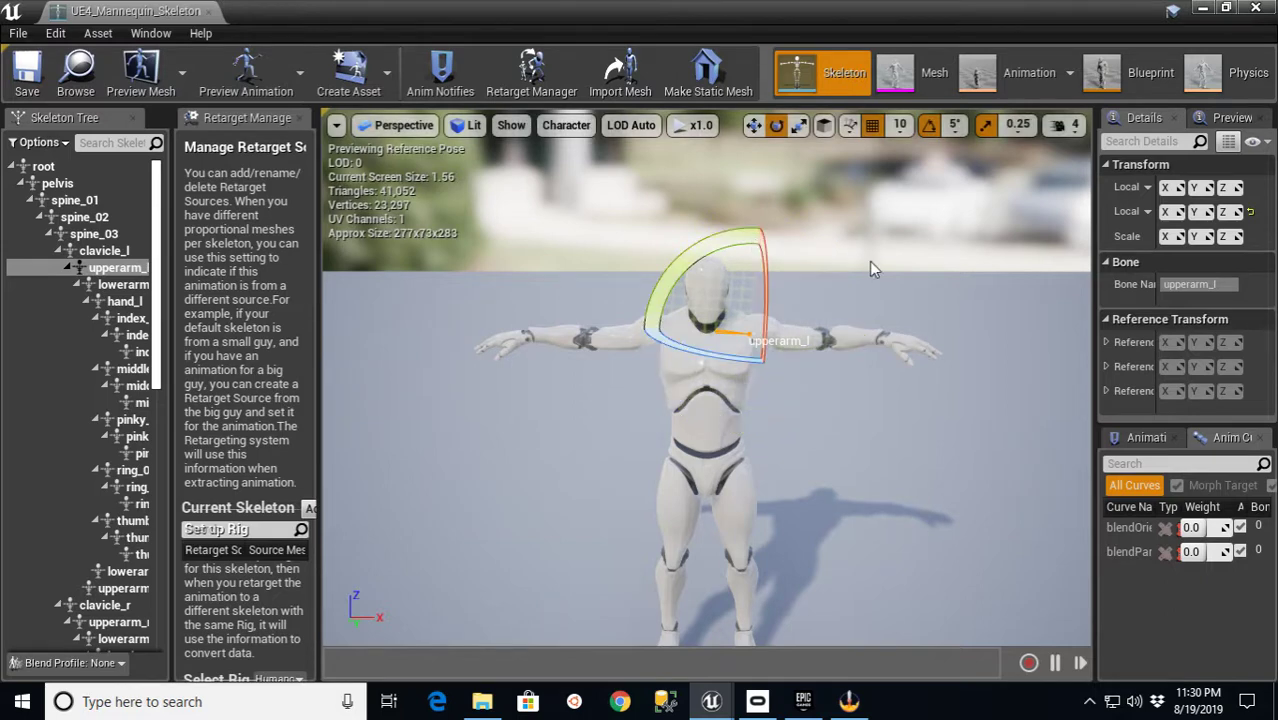
pyautogui.click(843, 334)
pyautogui.moveTo(856, 338); pyautogui.dragTo(860, 346)
pyautogui.click(884, 411)
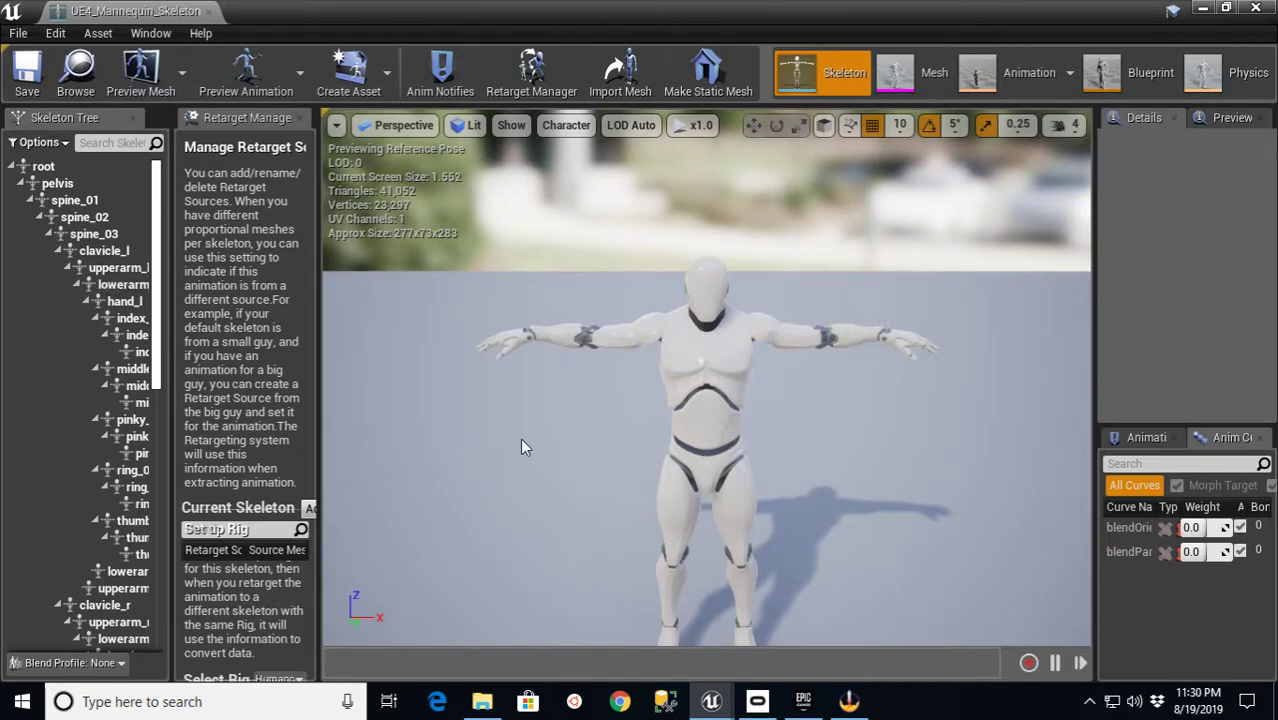
# - Set the current T-pose as the mannequin's retarget base pose, then close the skeleton editor
pyautogui.click(150, 117)
pyautogui.moveTo(168, 495); pyautogui.dragTo(357, 500)
pyautogui.click(246, 660)
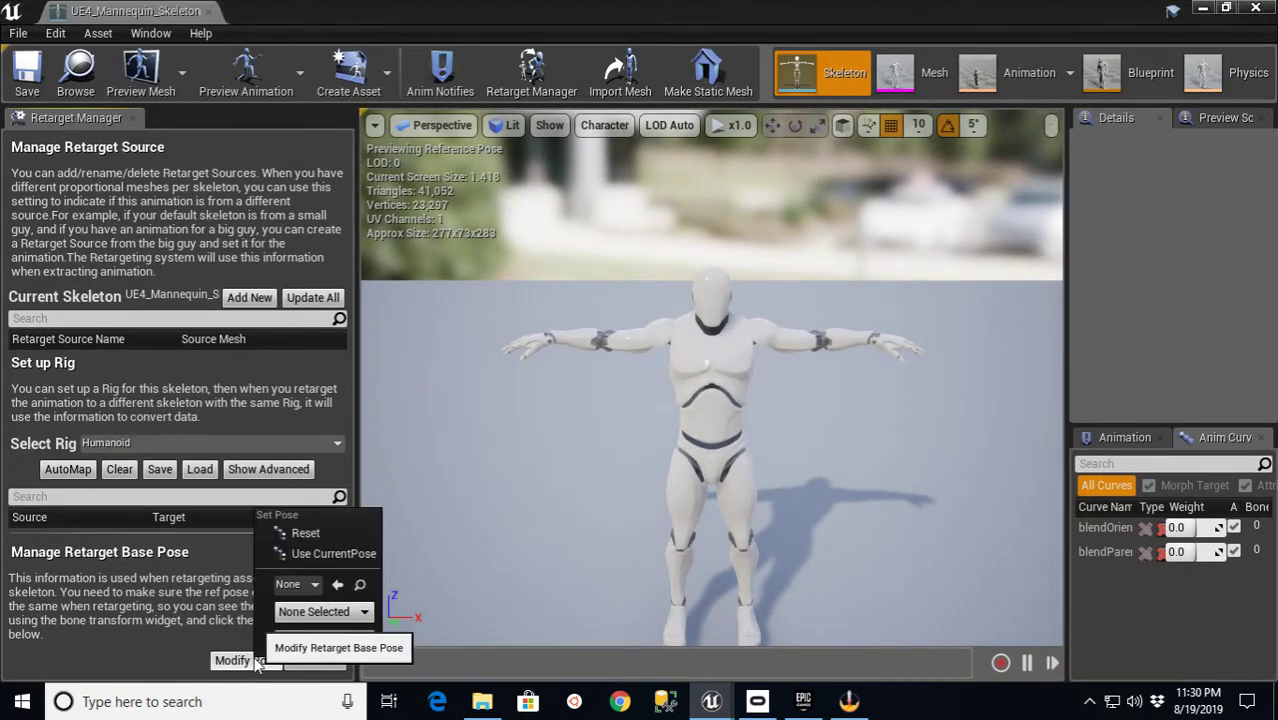
pyautogui.click(318, 555)
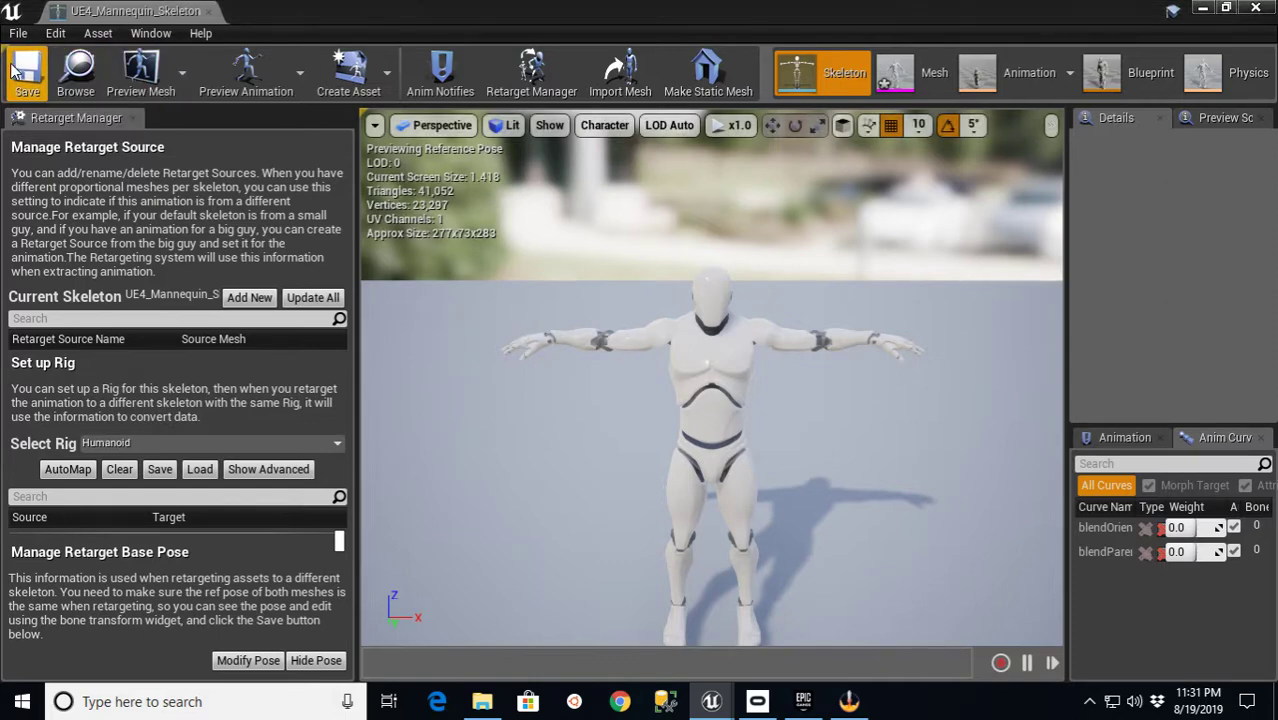
pyautogui.click(207, 11)
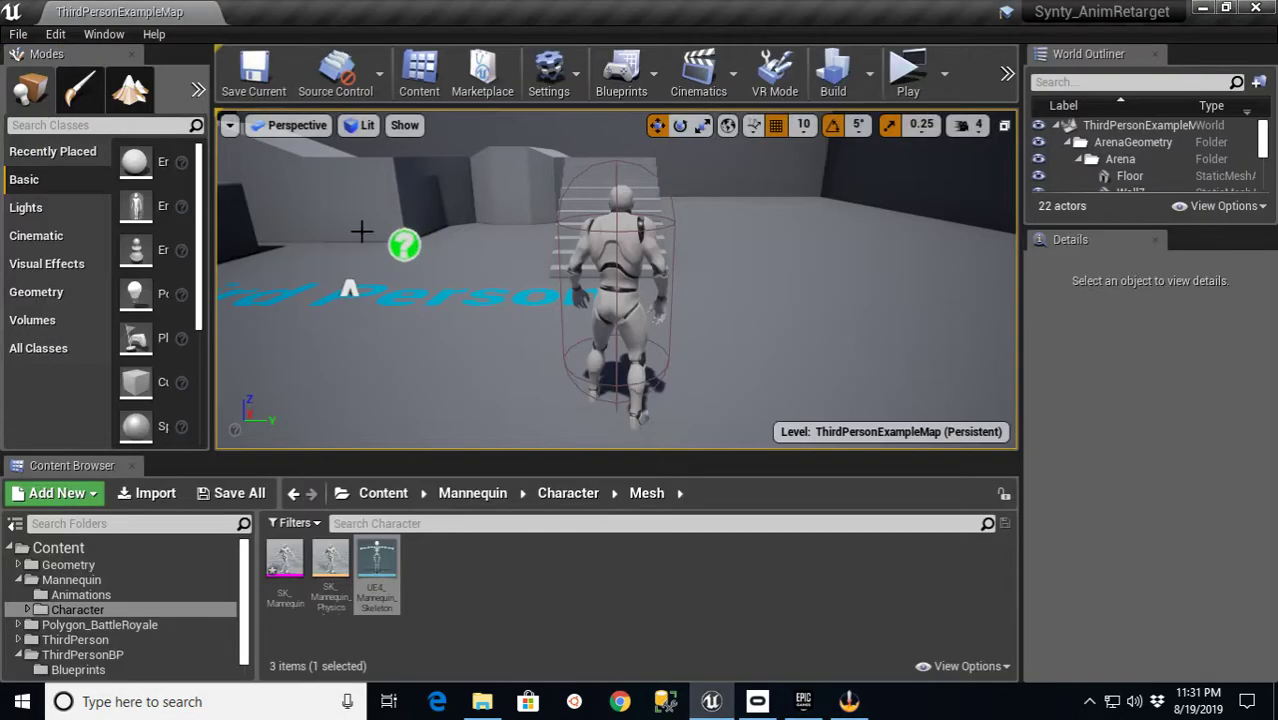
# - Open SK_Chr_ToplessMale_01_Skeleton from Polygon_BattleRoyale/Meshes/Characters
pyautogui.click(14, 625)
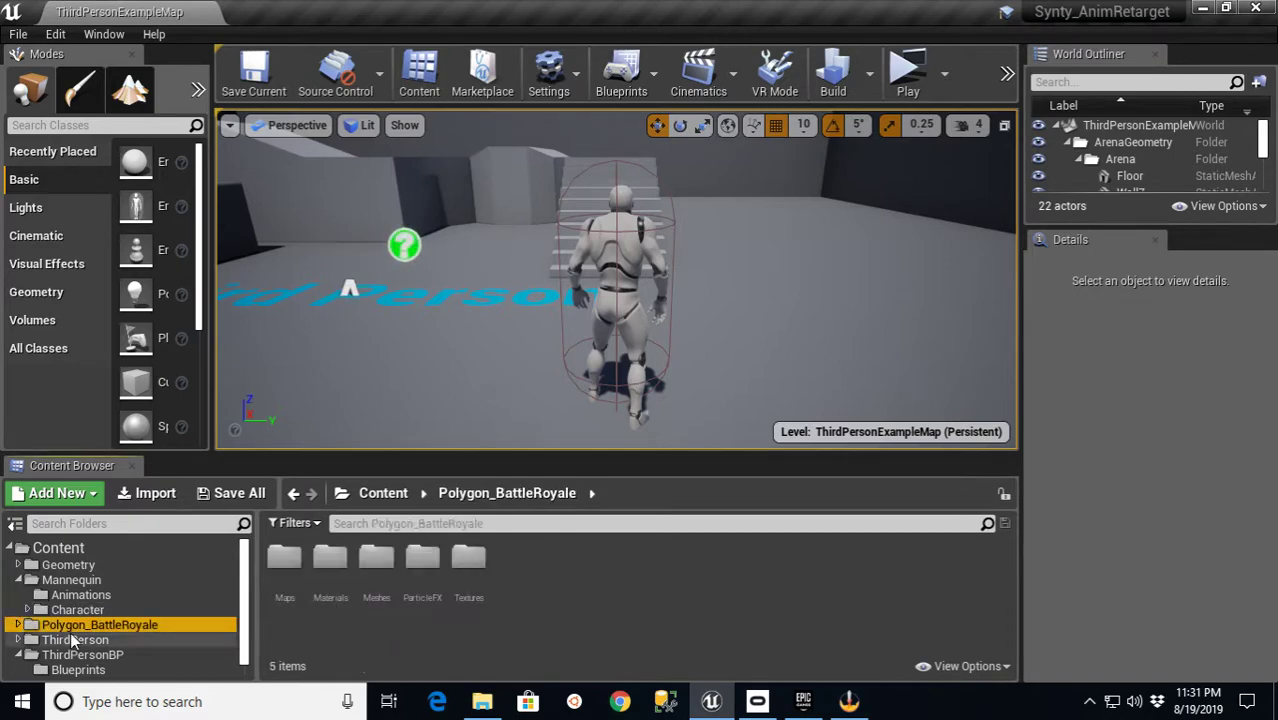
pyautogui.click(17, 625)
pyautogui.scroll(-2, 136, 606)
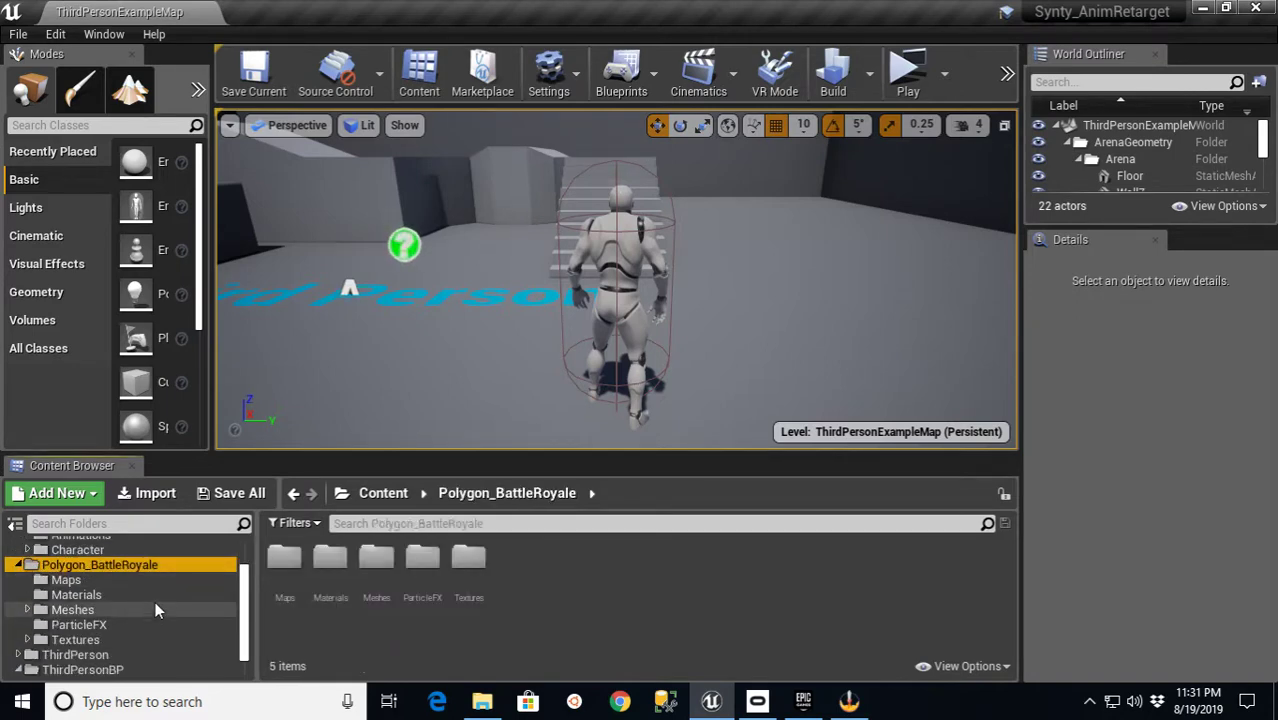
pyautogui.click(70, 609)
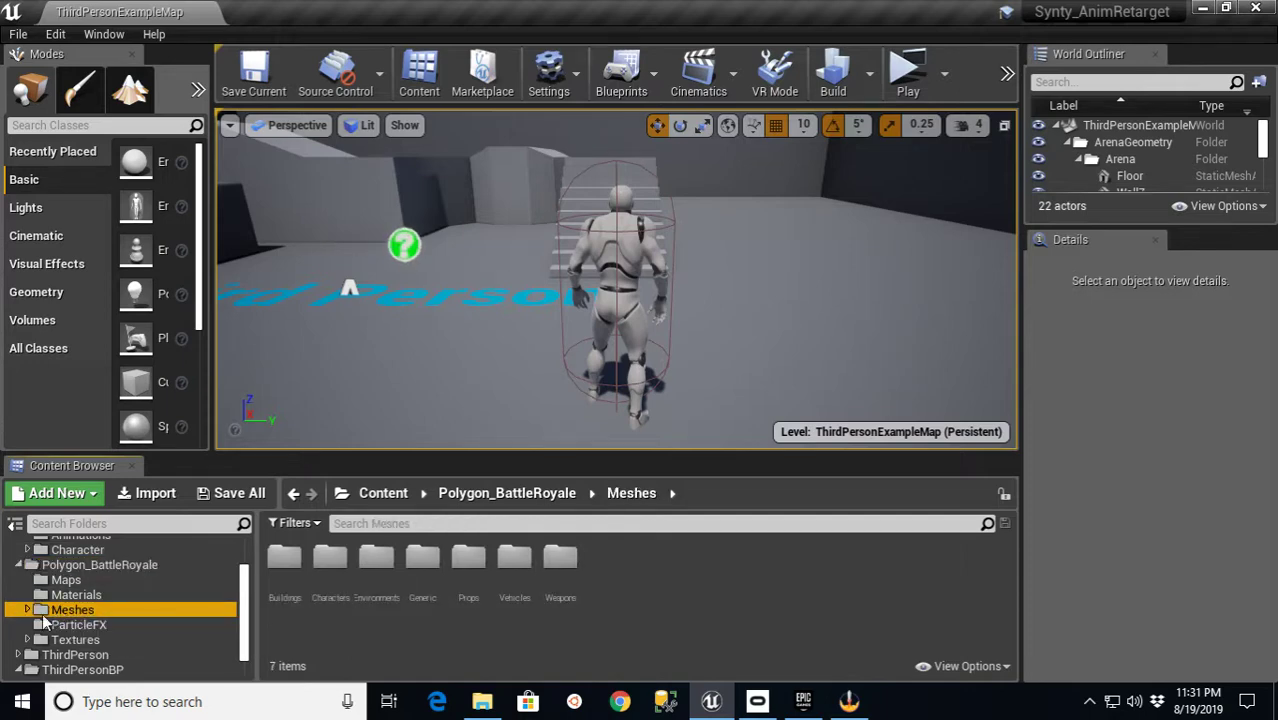
pyautogui.click(27, 609)
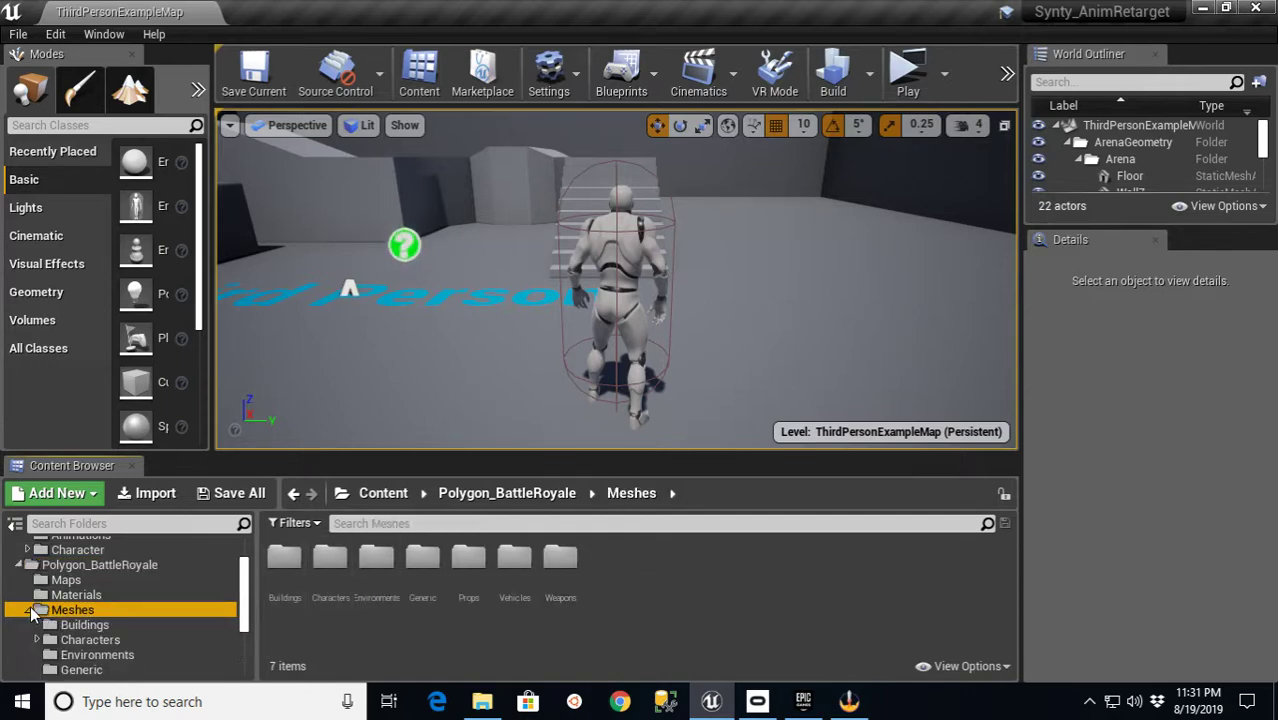
pyautogui.click(37, 640)
pyautogui.click(90, 640)
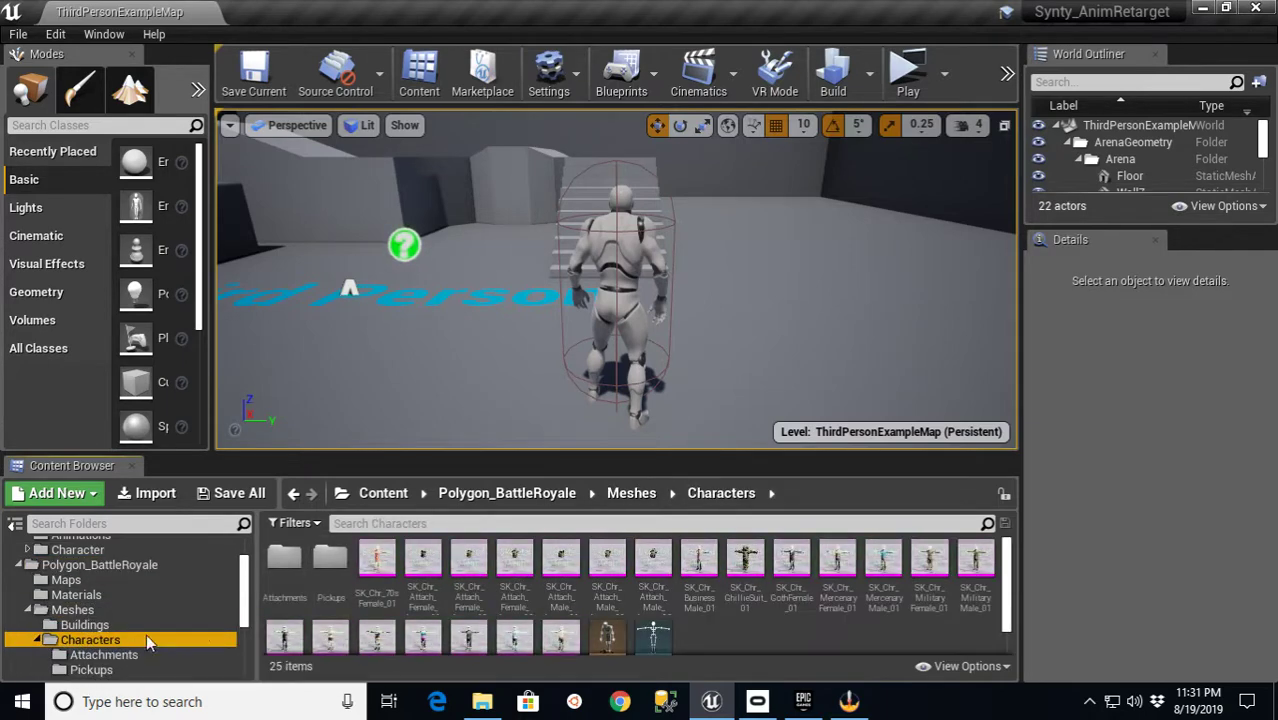
pyautogui.scroll(-1, 761, 609)
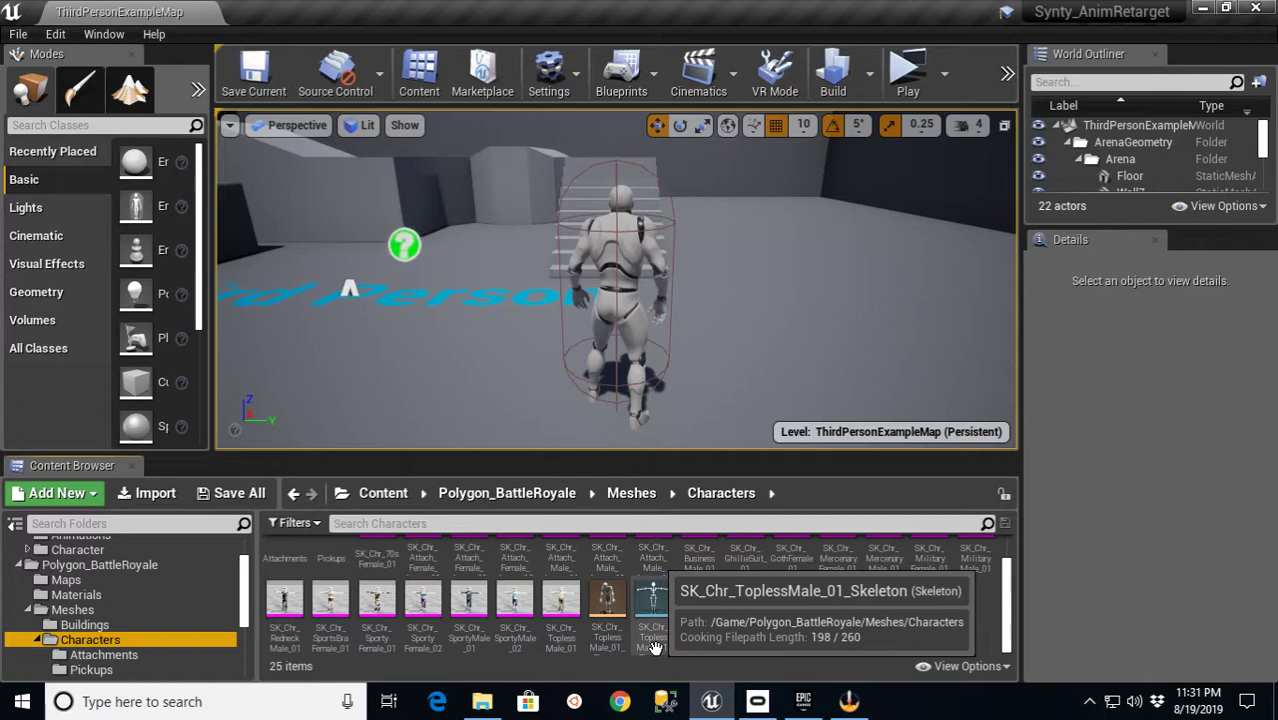
pyautogui.doubleClick(653, 607)
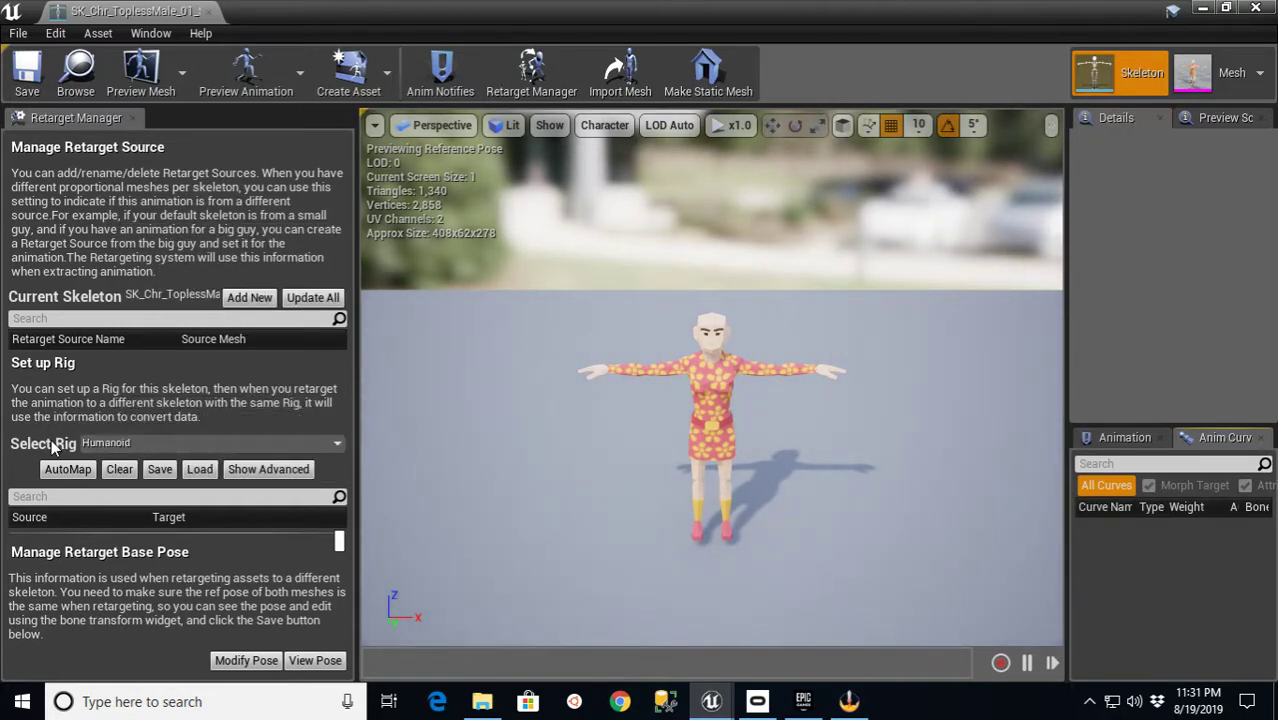
# - Confirm the Humanoid rig and inspect the ToplessMale bone mappings in a widened retarget panel
pyautogui.click(337, 446)
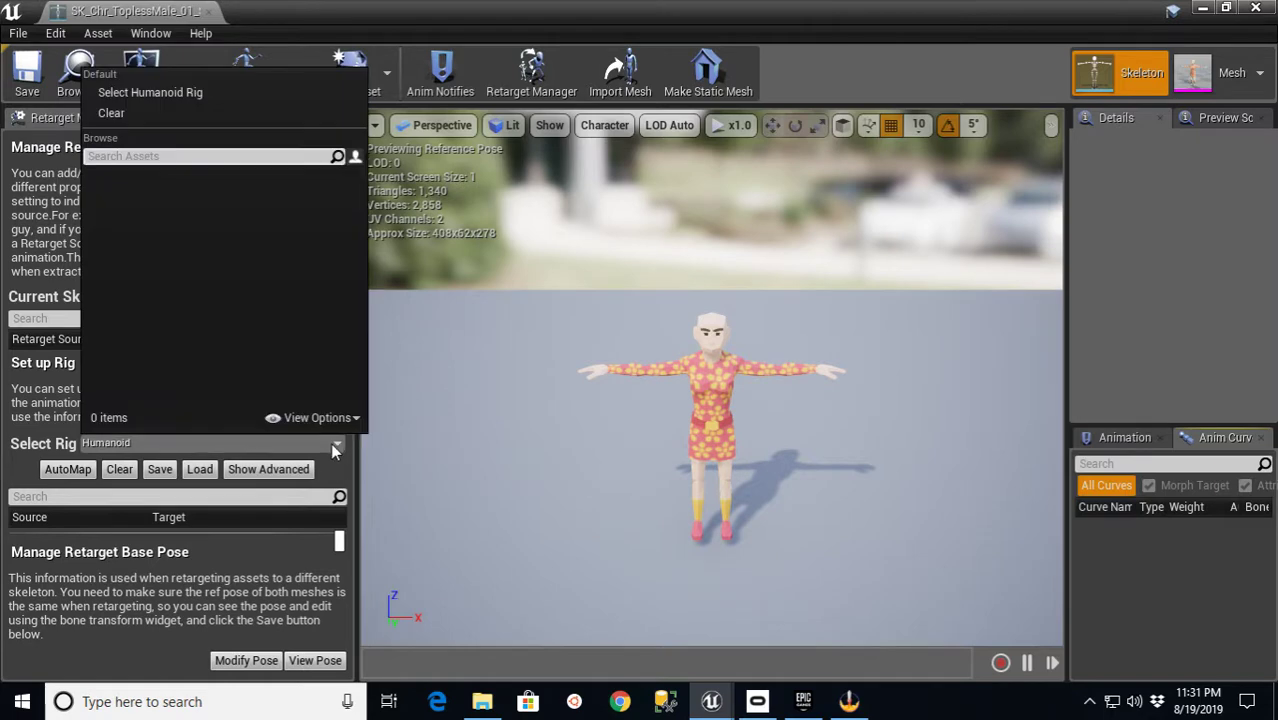
pyautogui.click(508, 391)
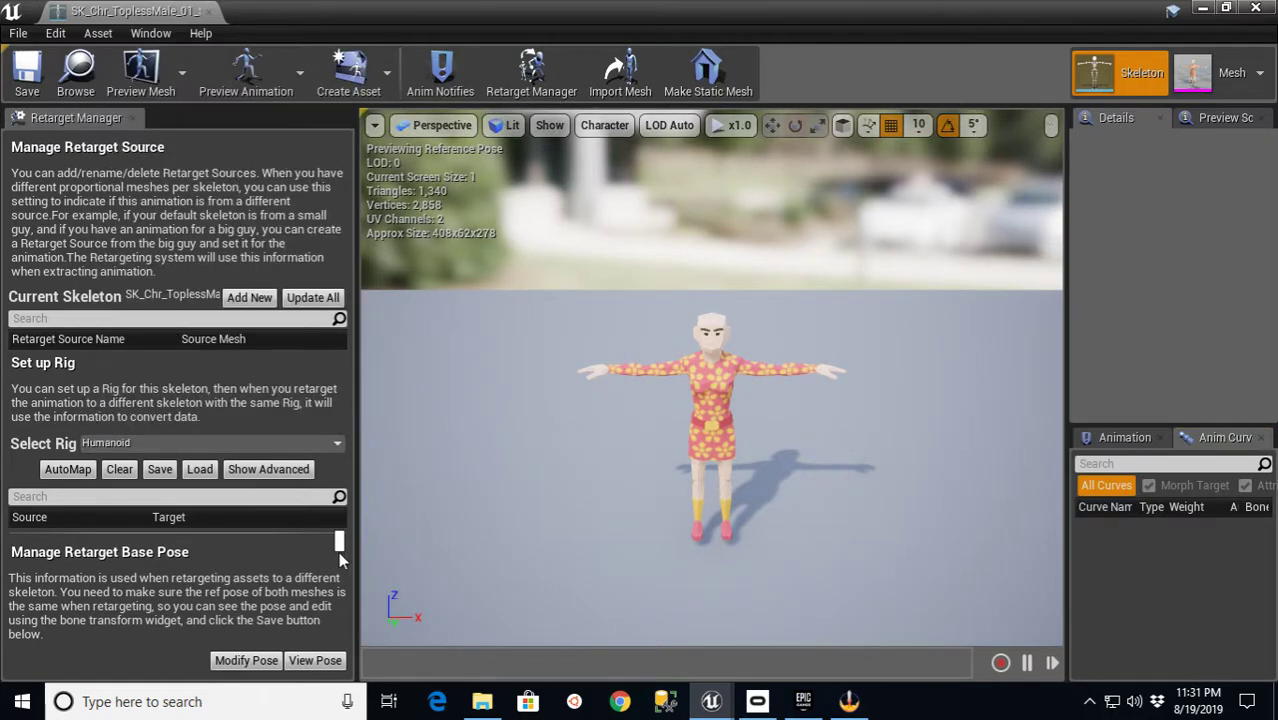
pyautogui.moveTo(357, 442); pyautogui.dragTo(555, 390)
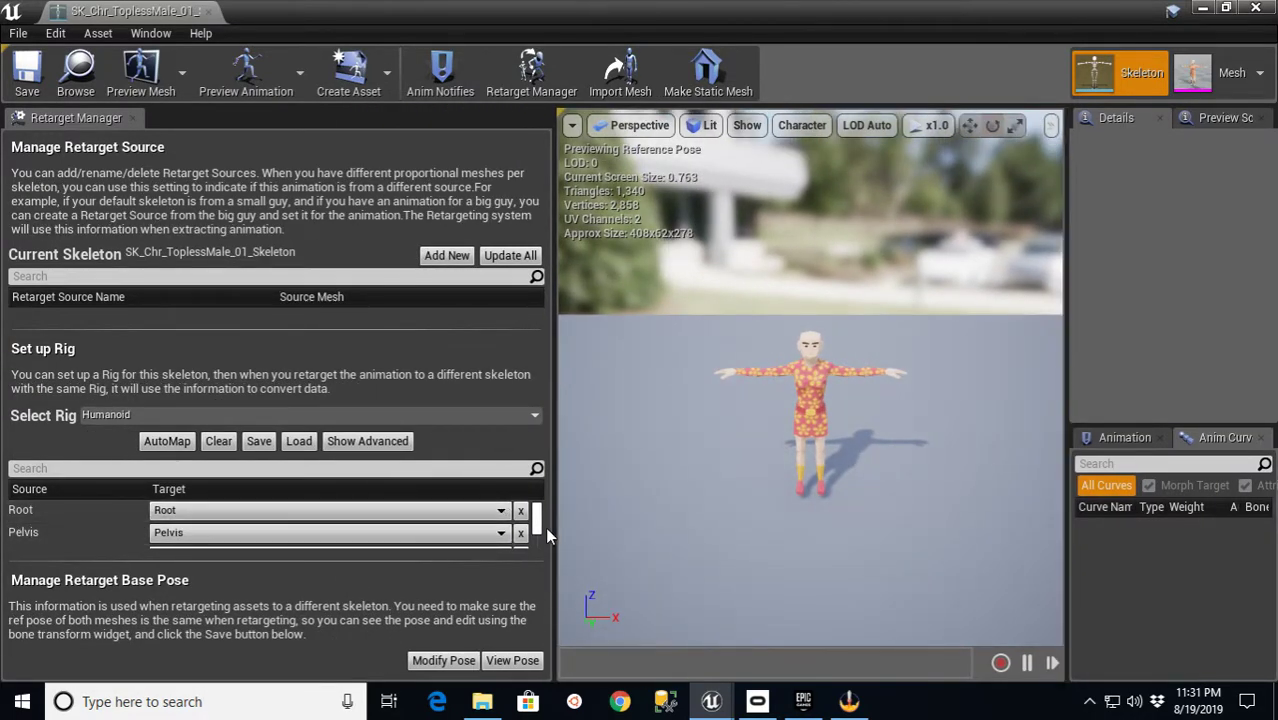
pyautogui.moveTo(537, 515)
pyautogui.mouseDown()
pyautogui.moveTo(536, 531)
pyautogui.moveTo(536, 511)
pyautogui.mouseUp()
pyautogui.moveTo(551, 330); pyautogui.dragTo(197, 443)
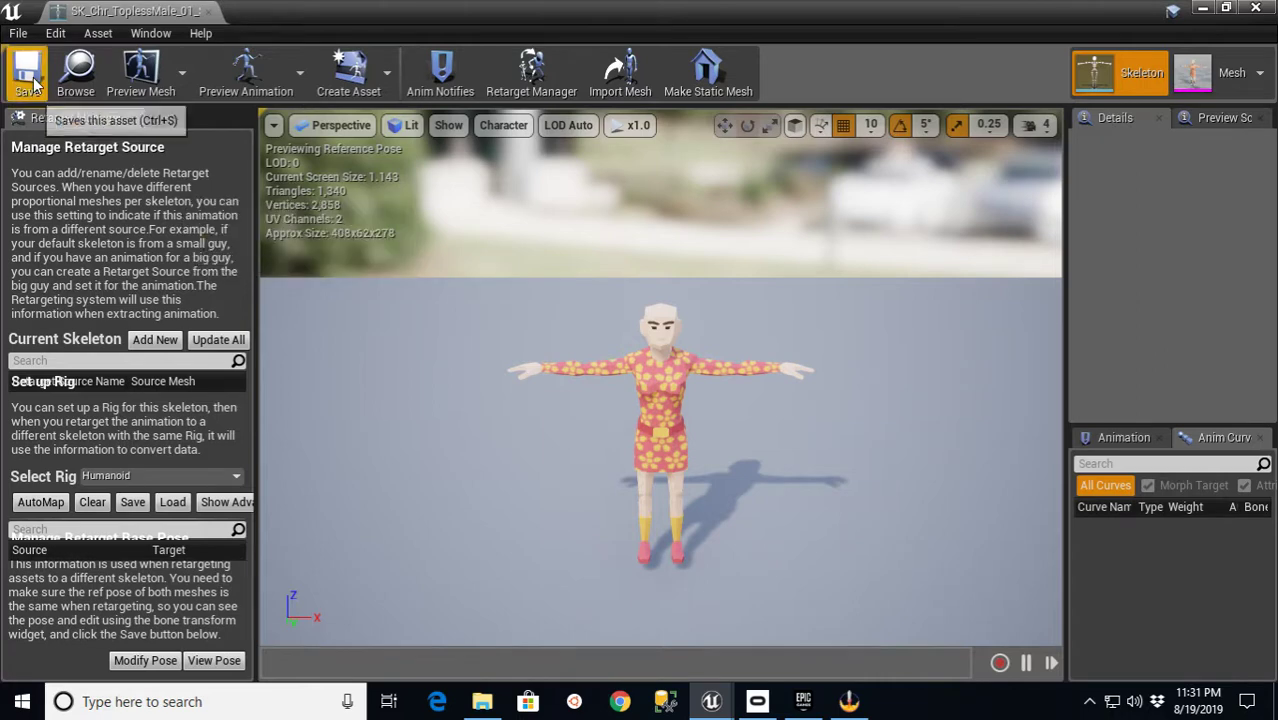
# - Close the skeleton editor, collapse Polygon_BattleRoyale and Mannequin, and show ThirdPersonBP/Blueprints
pyautogui.click(209, 12)
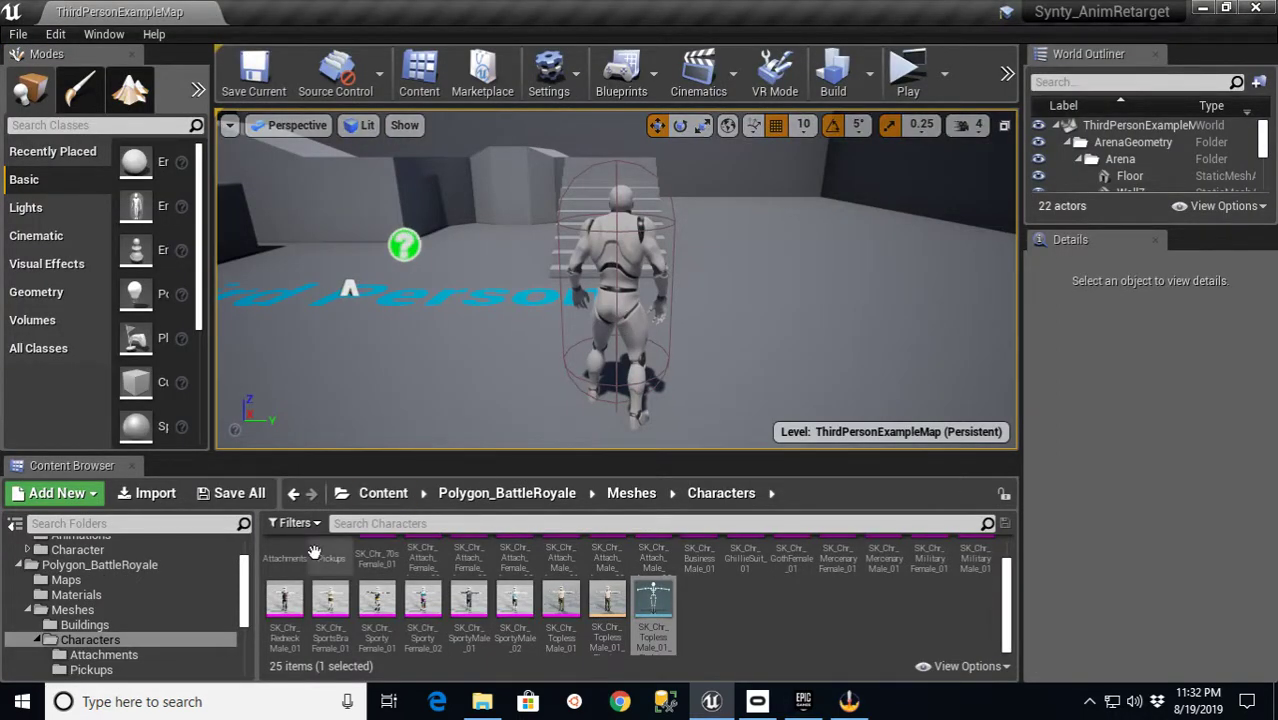
pyautogui.click(28, 610)
pyautogui.click(19, 566)
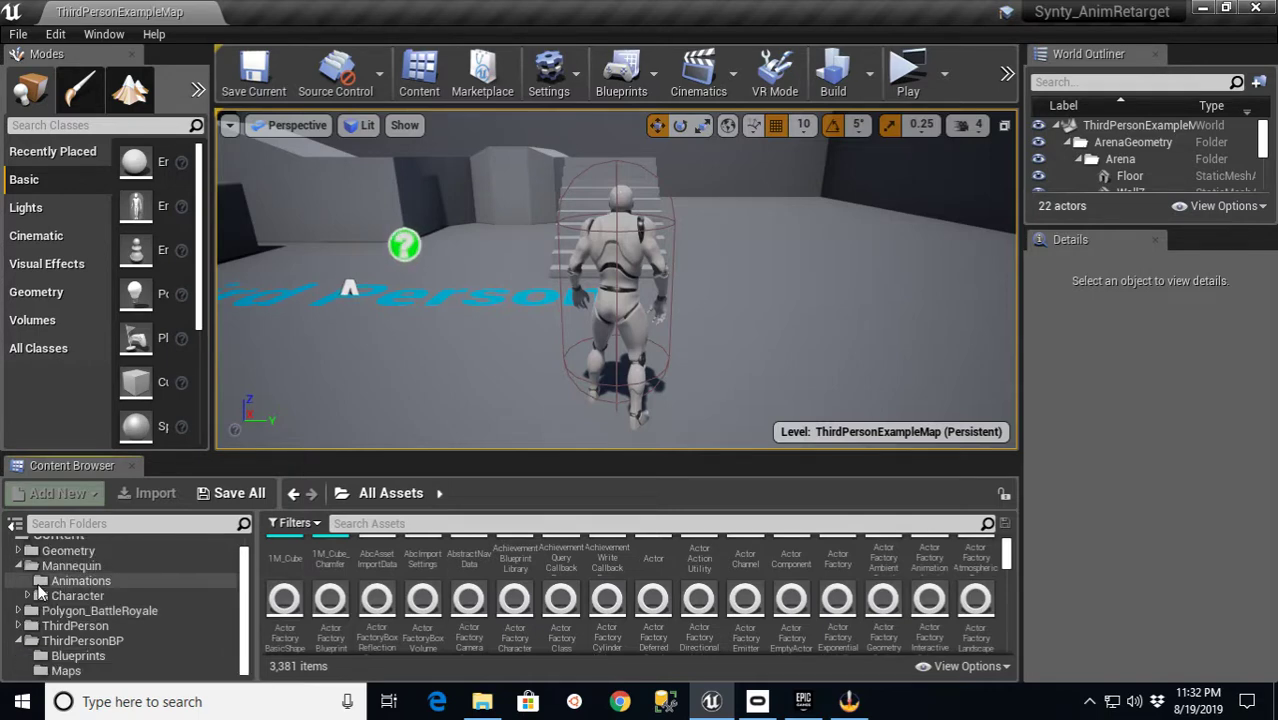
pyautogui.click(80, 567)
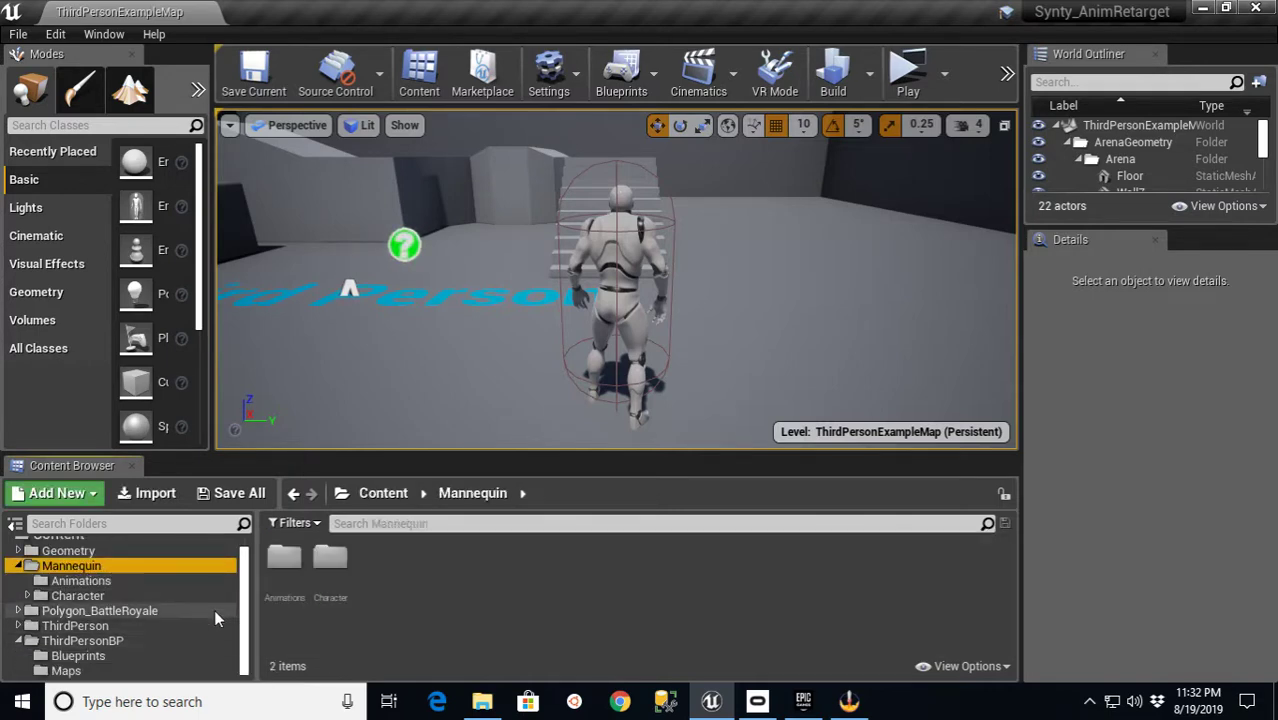
pyautogui.click(19, 567)
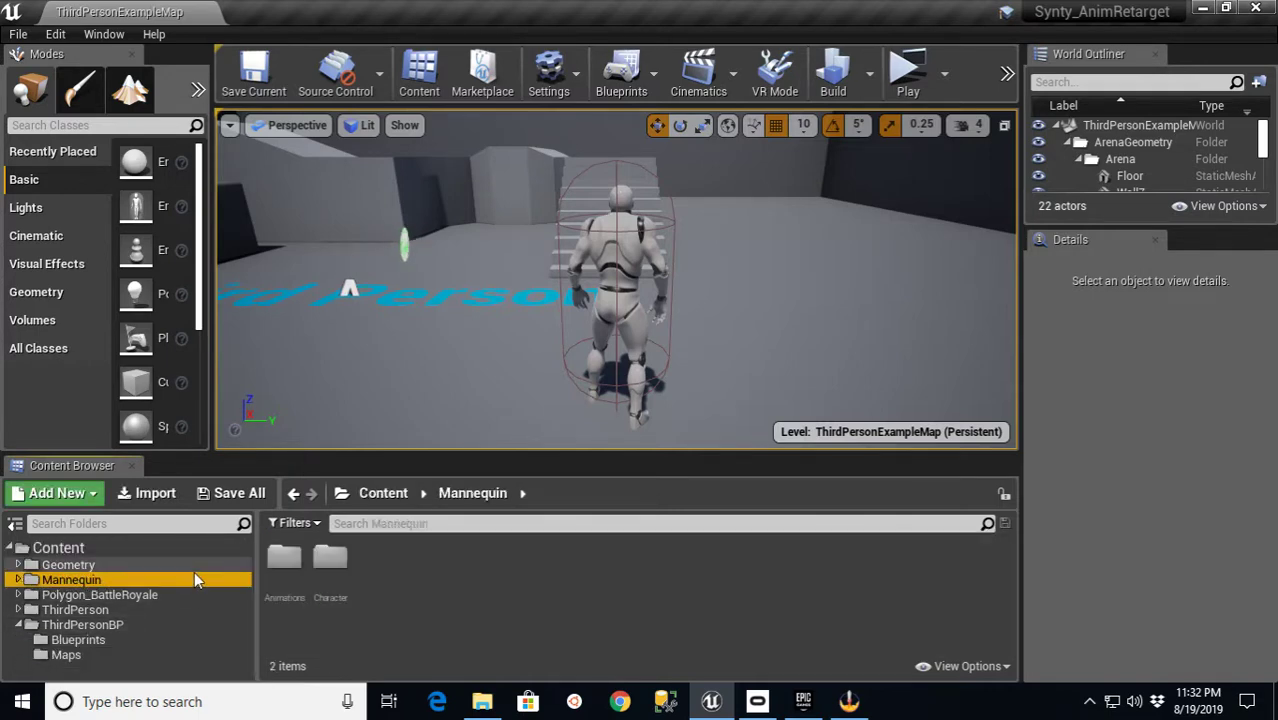
pyautogui.click(79, 625)
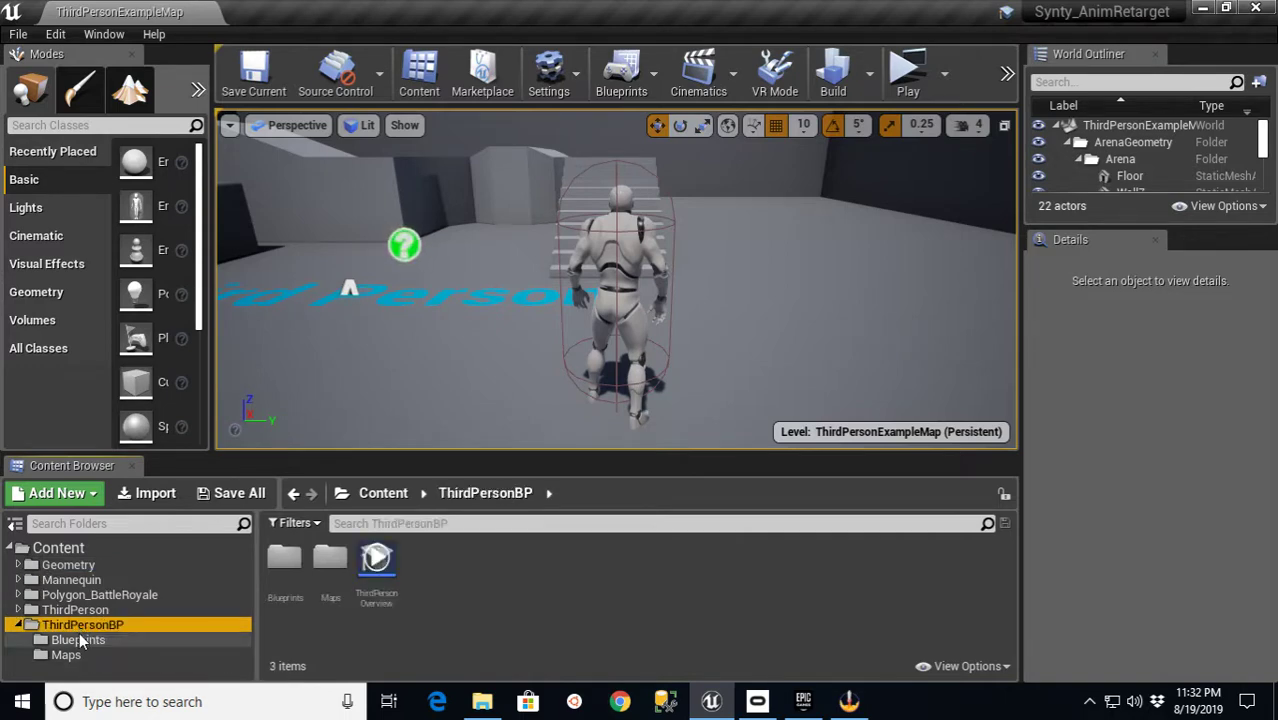
pyautogui.click(79, 636)
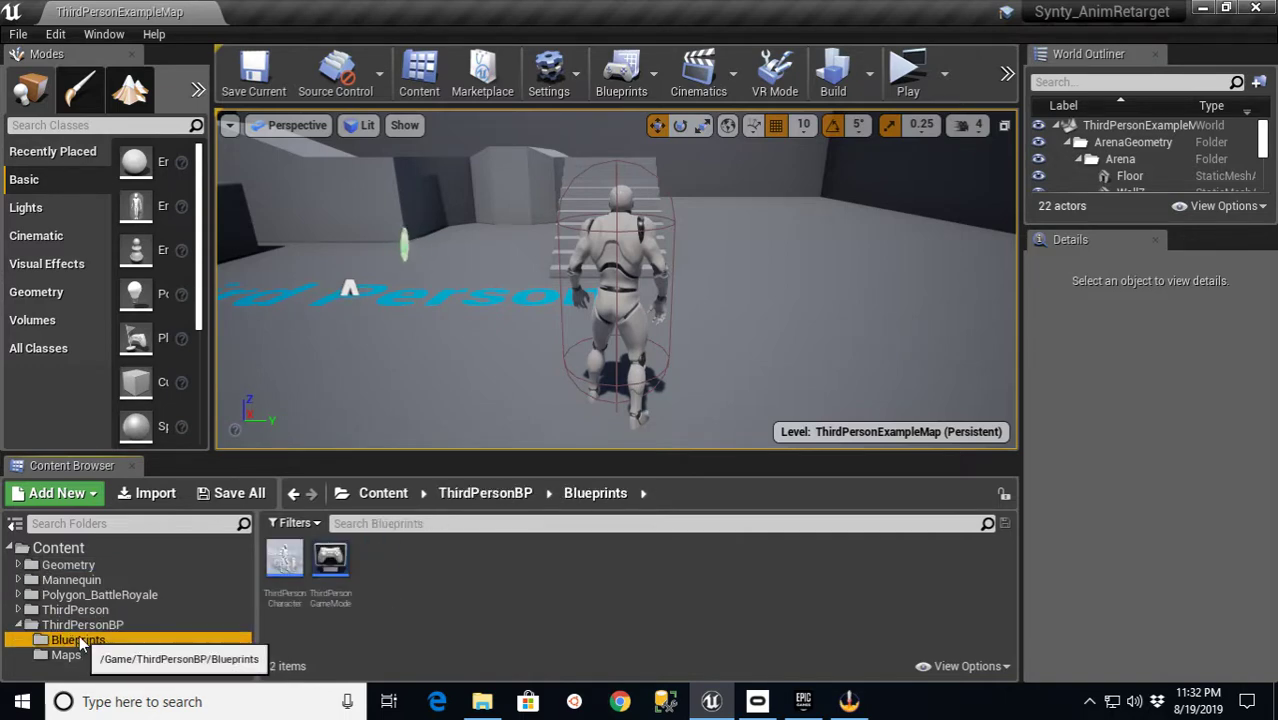
# - Open ThirdPersonCharacter and select its inherited Mesh component, browsing the skeletal mesh list
pyautogui.doubleClick(286, 557)
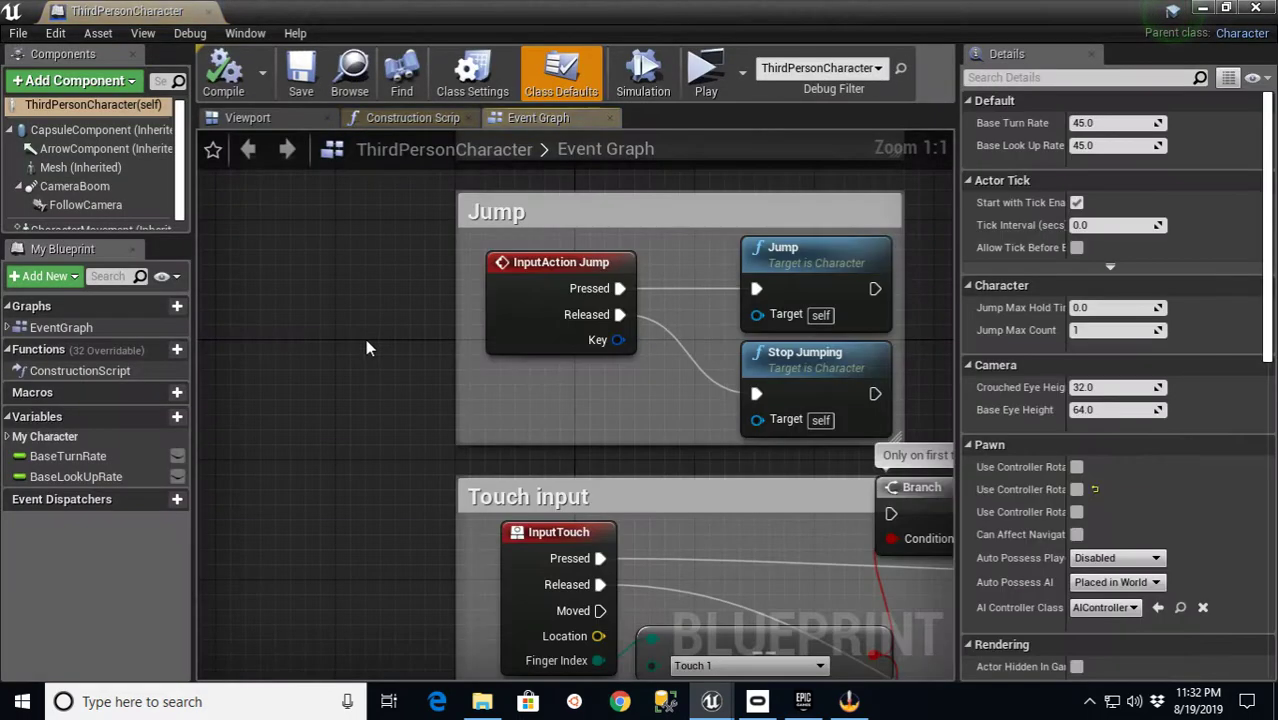
pyautogui.click(247, 118)
pyautogui.click(80, 167)
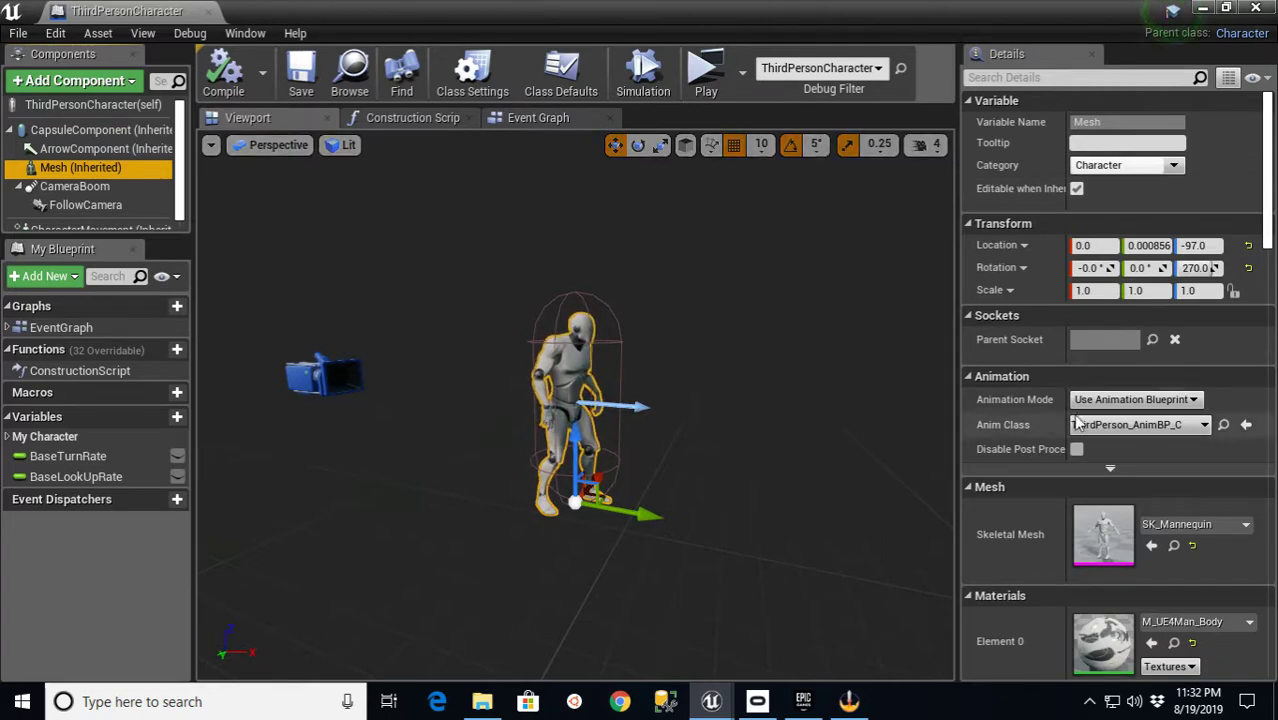
pyautogui.click(1195, 524)
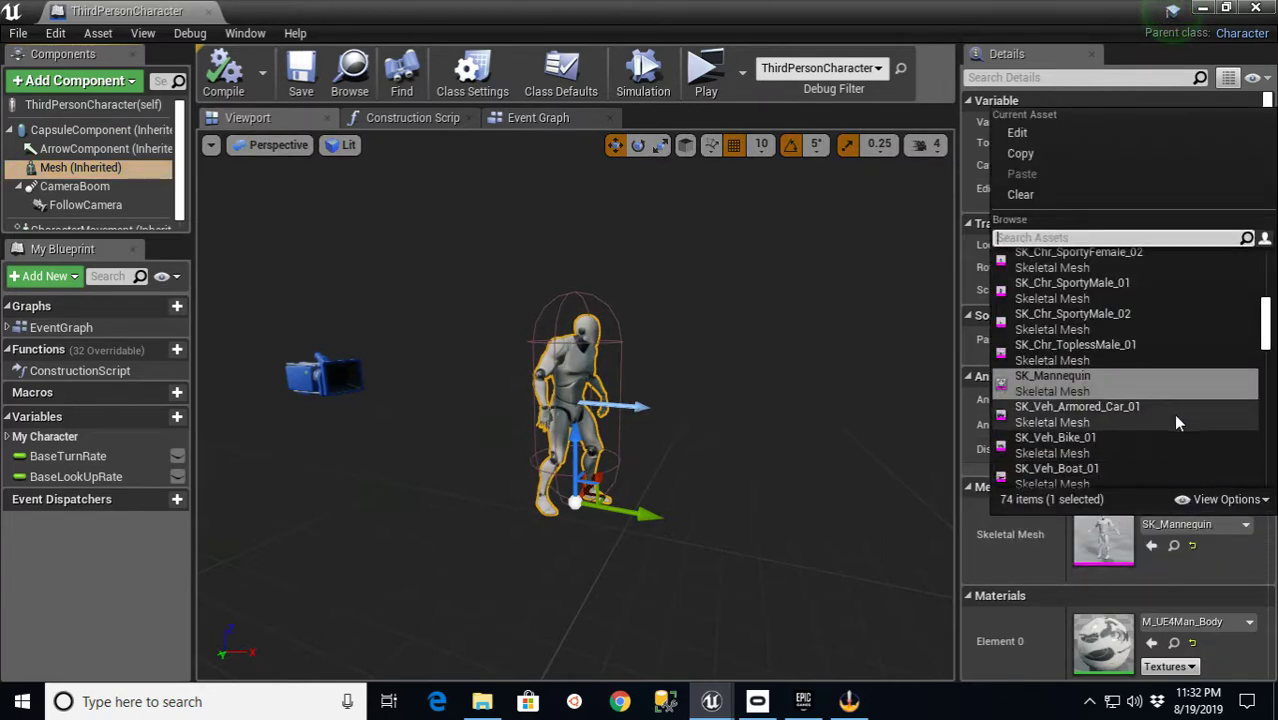
pyautogui.moveTo(1267, 330); pyautogui.dragTo(1268, 430)
pyautogui.scroll(15, 1004, 304)
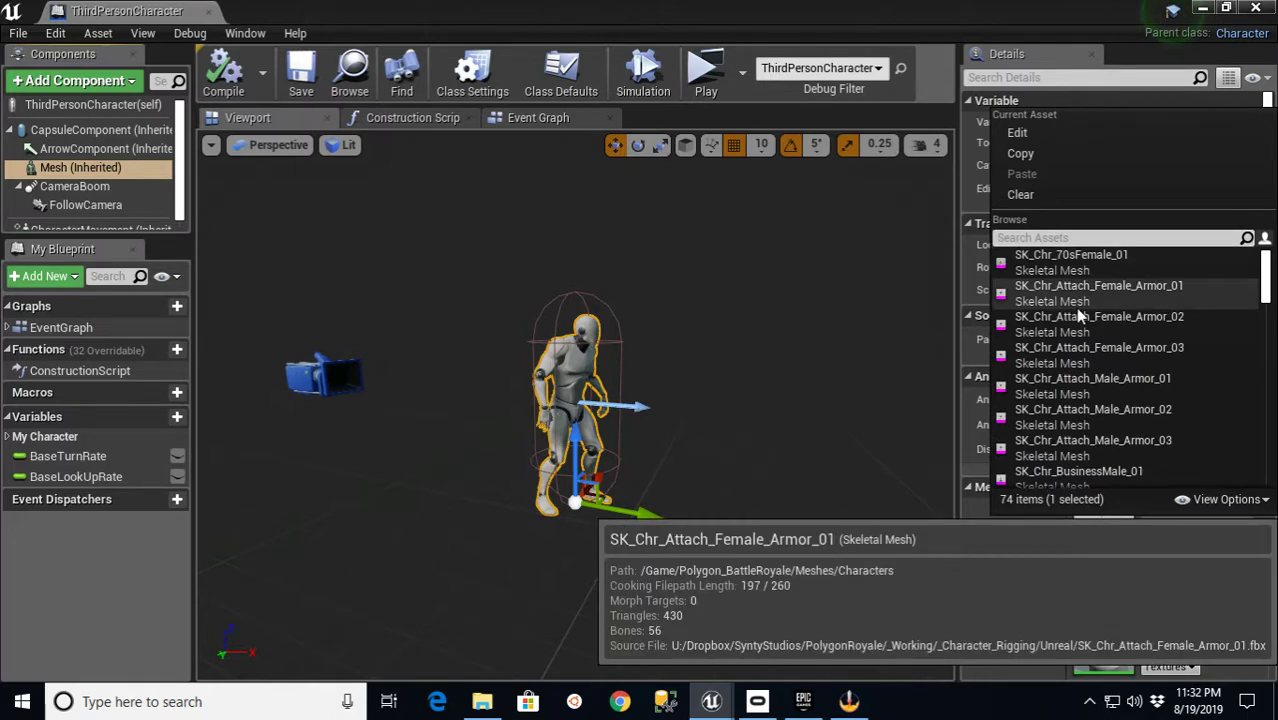
pyautogui.press('Escape')
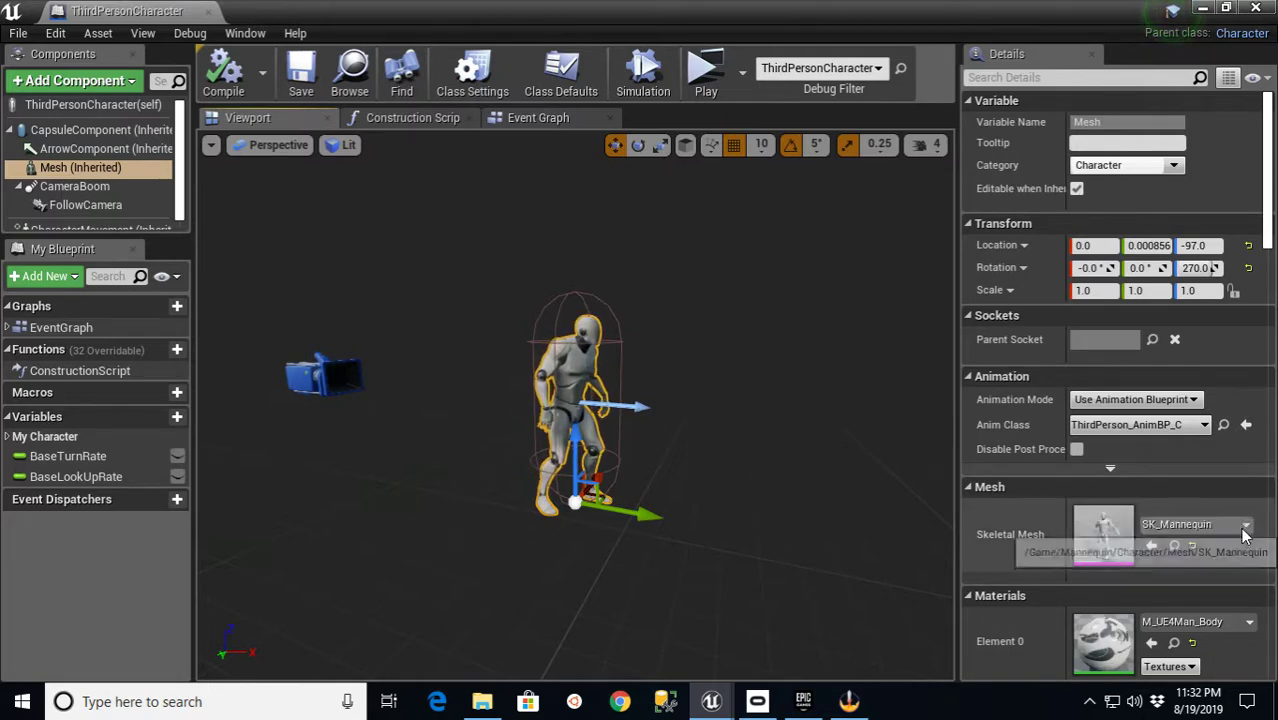
# - Set the Skeletal Mesh to SK_Chr_BusinessMale_01, leave Anim Class unchanged, and compile
pyautogui.click(1195, 524)
pyautogui.moveTo(1265, 328); pyautogui.dragTo(1265, 287)
pyautogui.click(1105, 396)
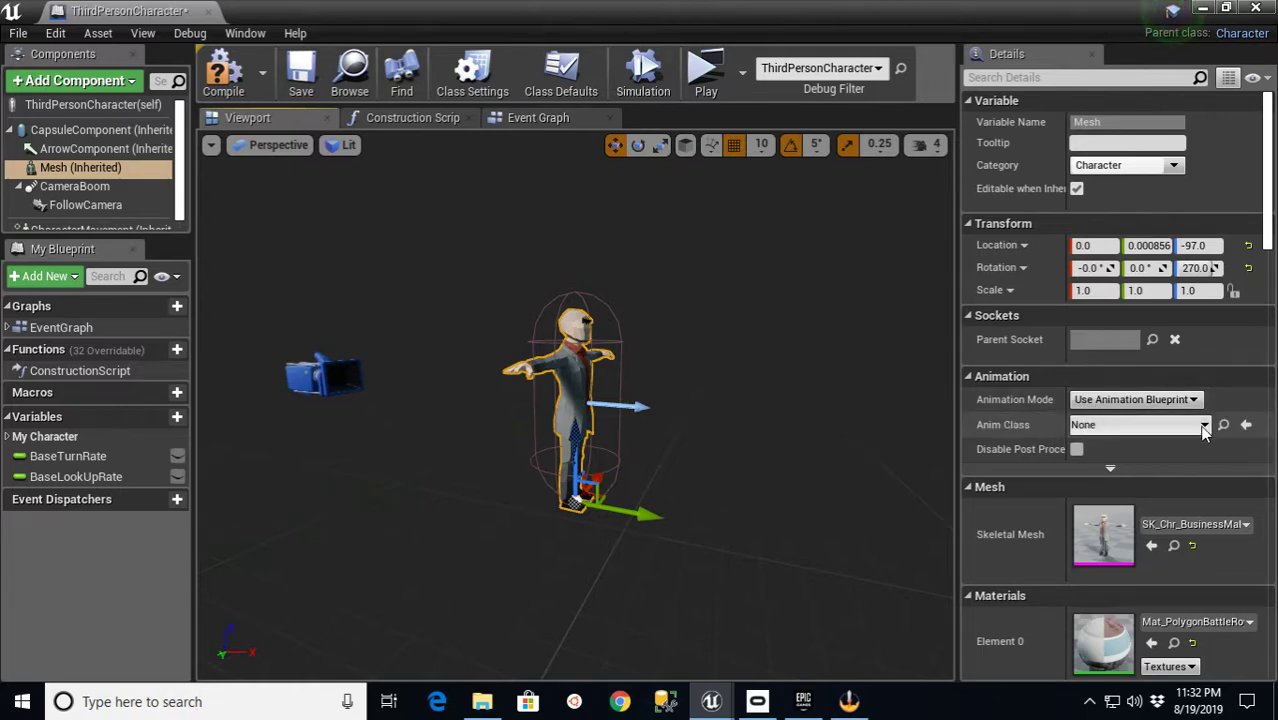
pyautogui.click(1204, 426)
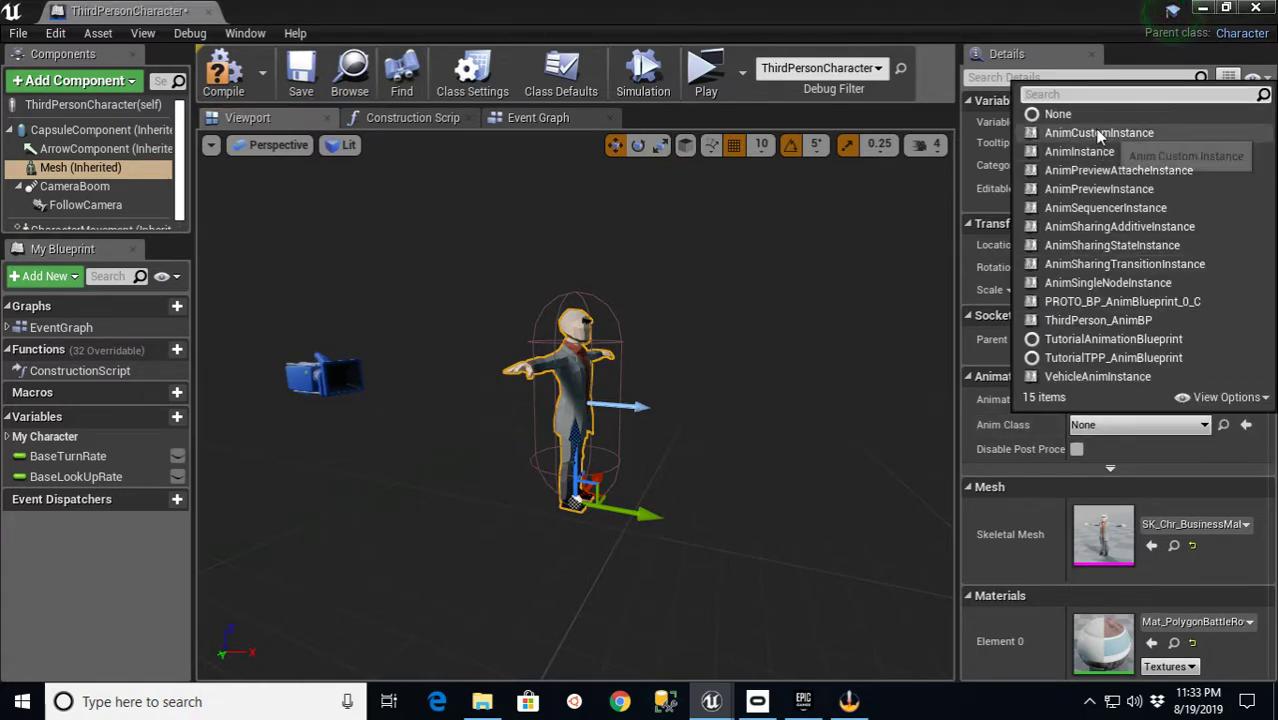
pyautogui.click(890, 389)
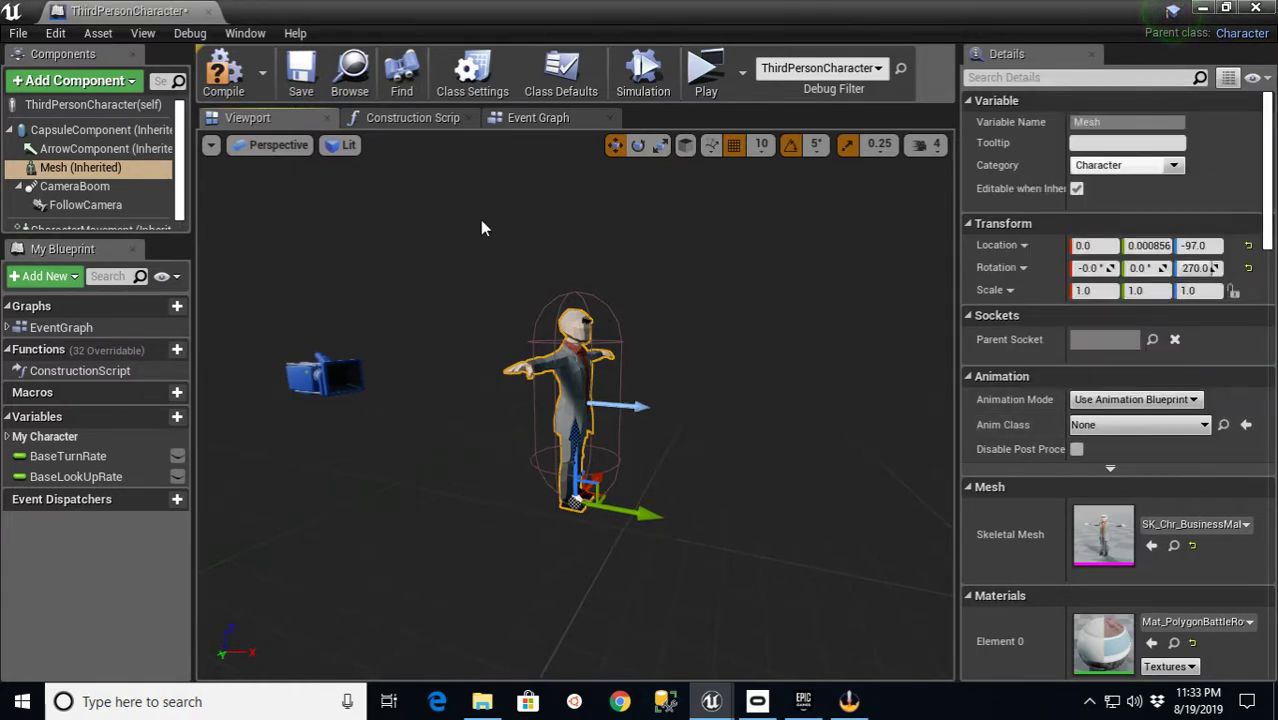
pyautogui.click(240, 78)
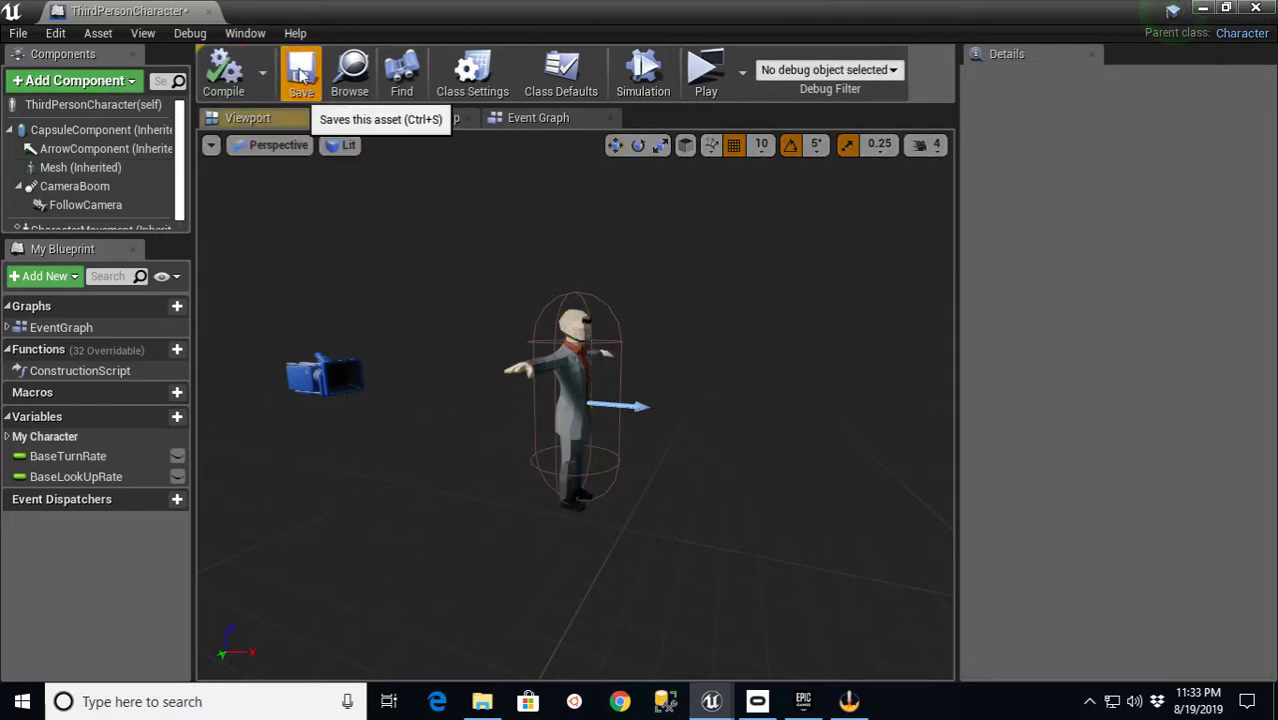
# - Close the blueprint, open Mannequin/Animations, and show Retarget Anim Blueprints options for ThirdPerson_AnimBP
pyautogui.click(207, 11)
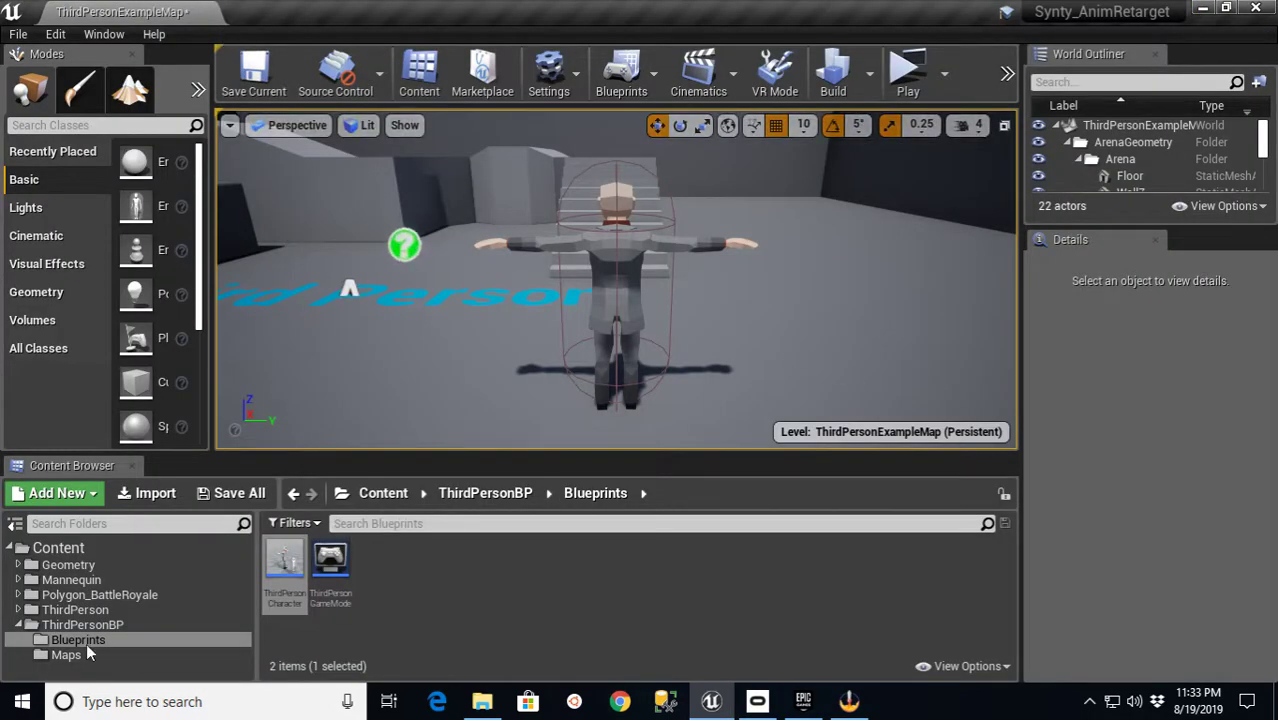
pyautogui.click(18, 580)
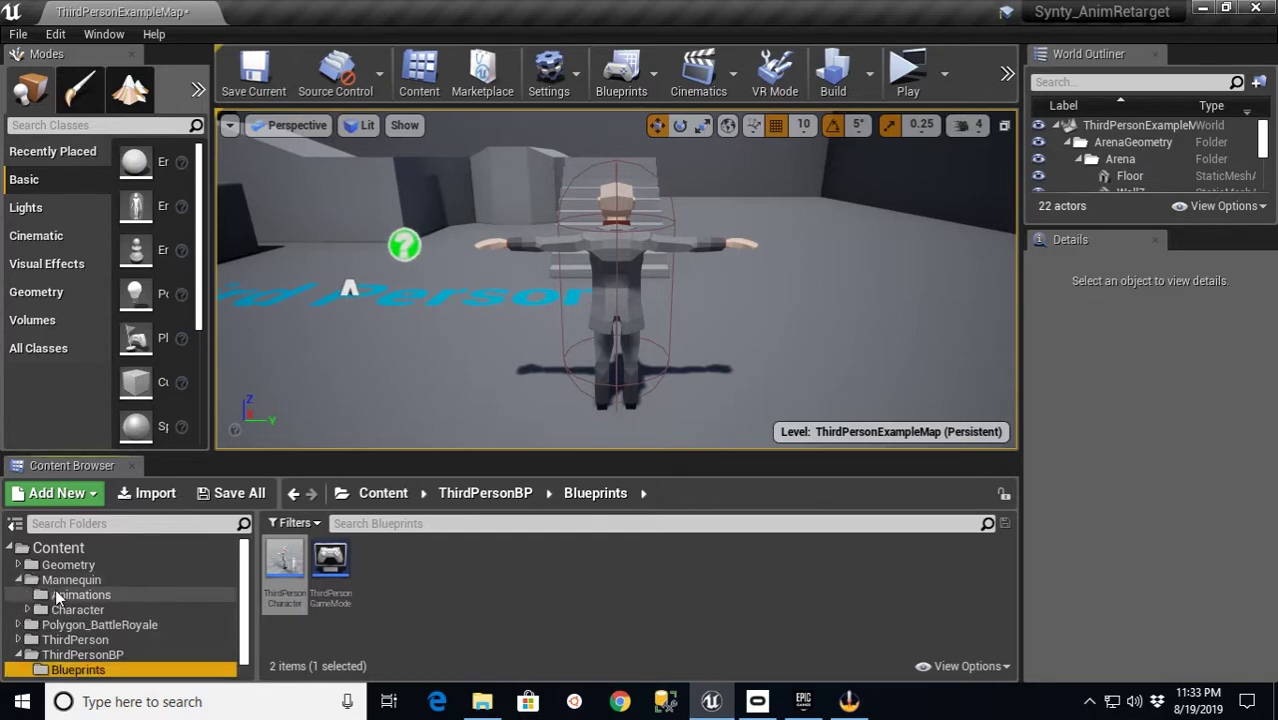
pyautogui.click(72, 609)
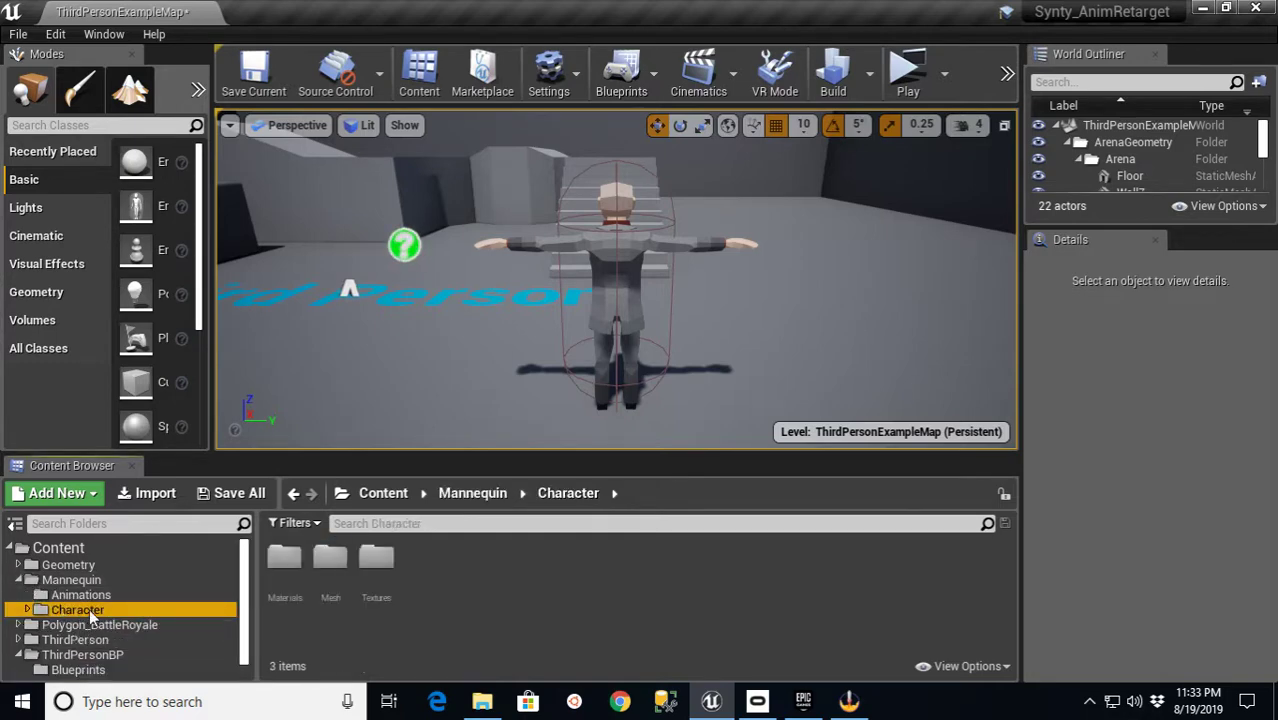
pyautogui.click(29, 610)
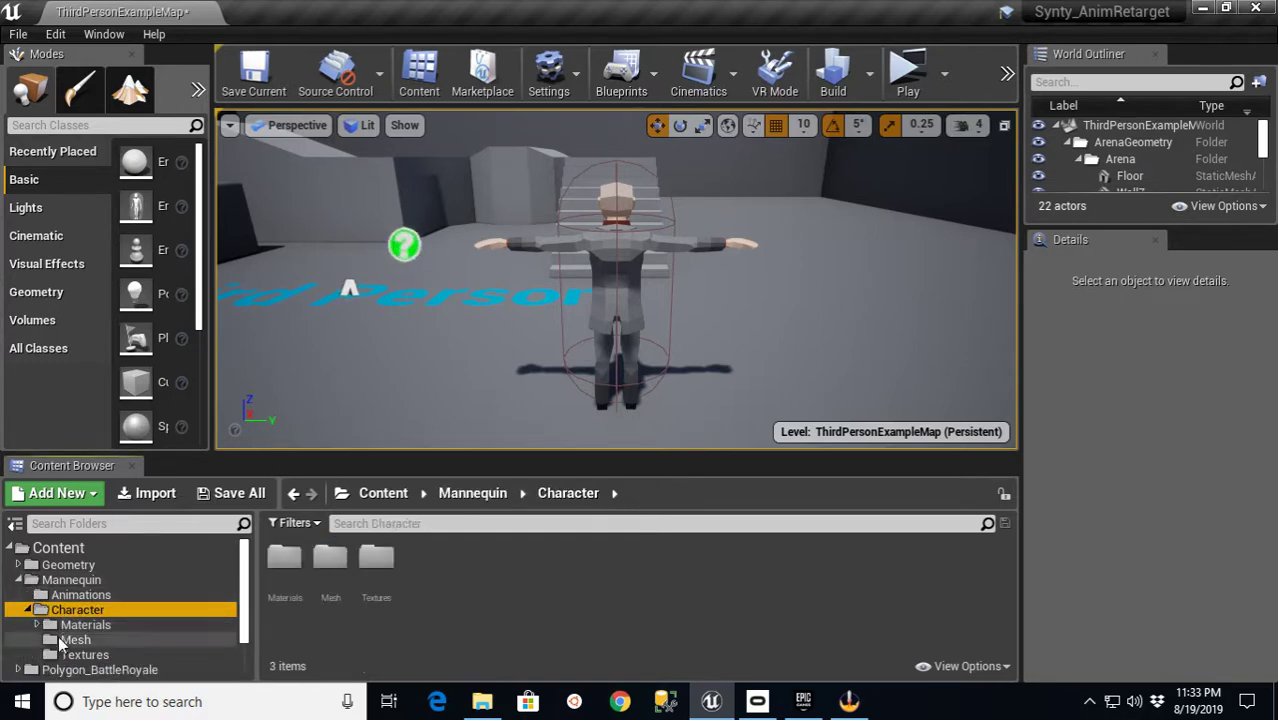
pyautogui.click(200, 633)
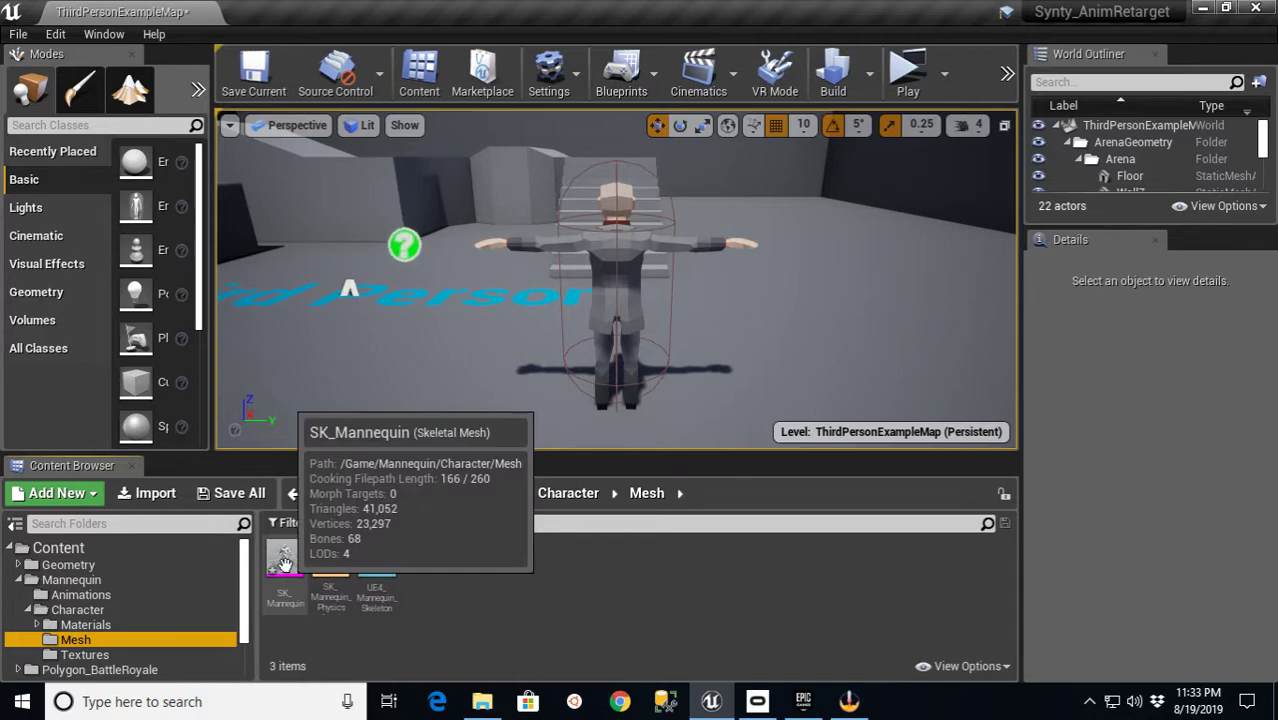
pyautogui.click(88, 595)
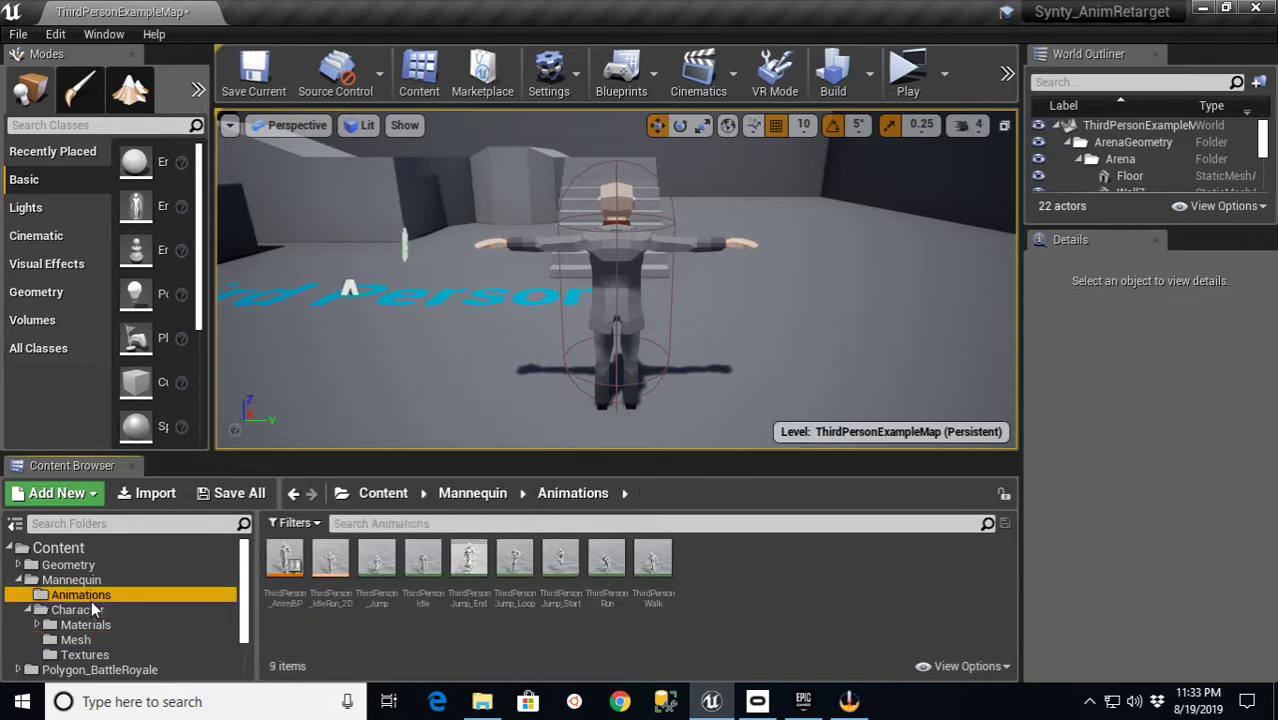
pyautogui.rightClick(279, 565)
pyautogui.moveTo(405, 165)
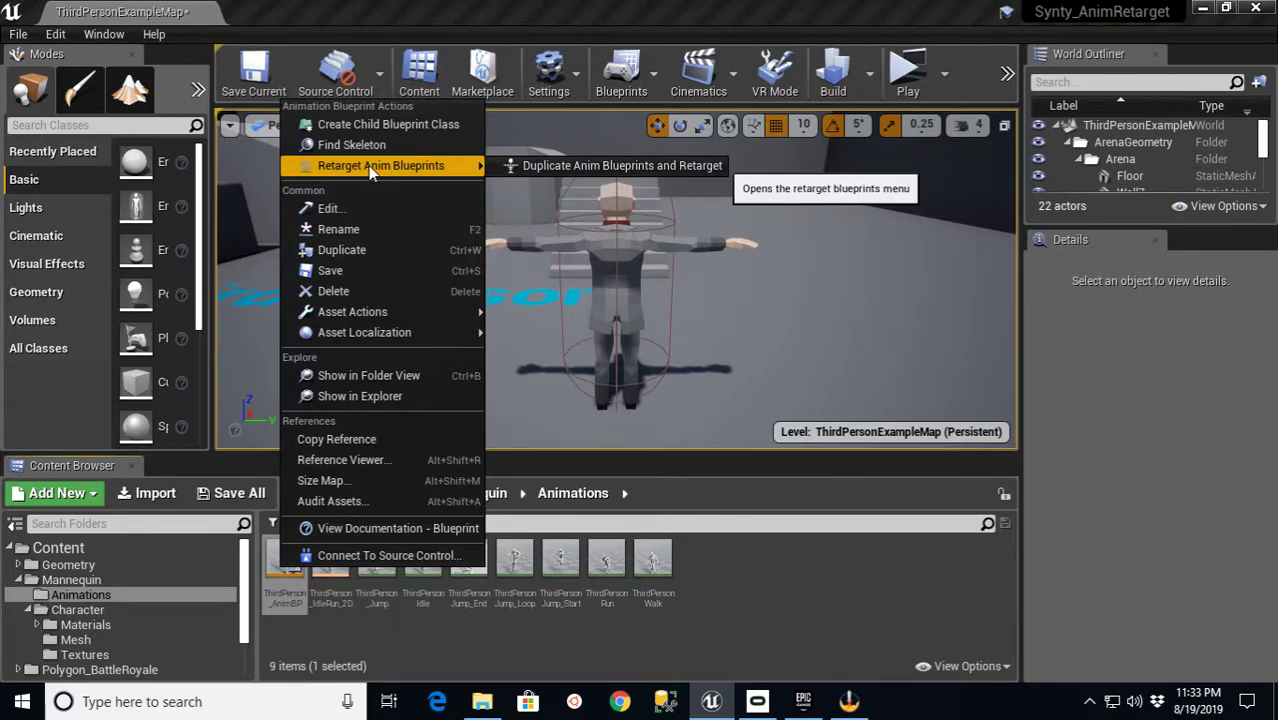
pyautogui.click(621, 166)
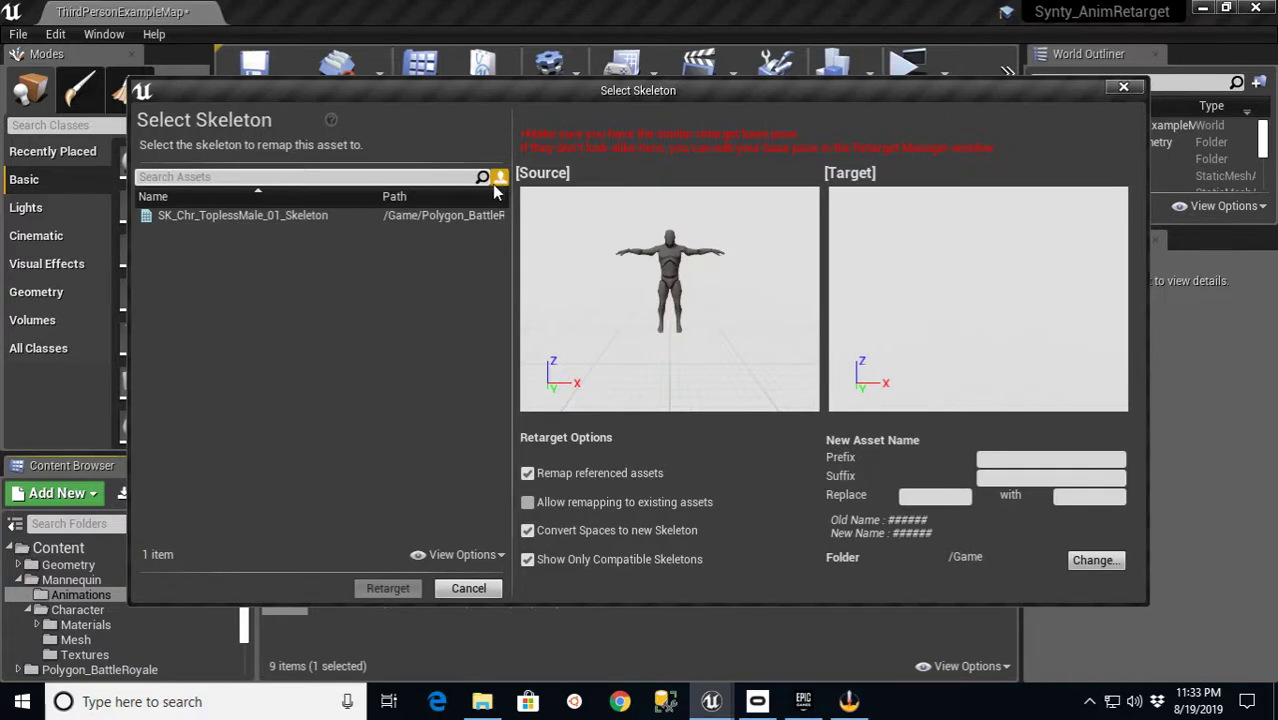
pyautogui.click(281, 214)
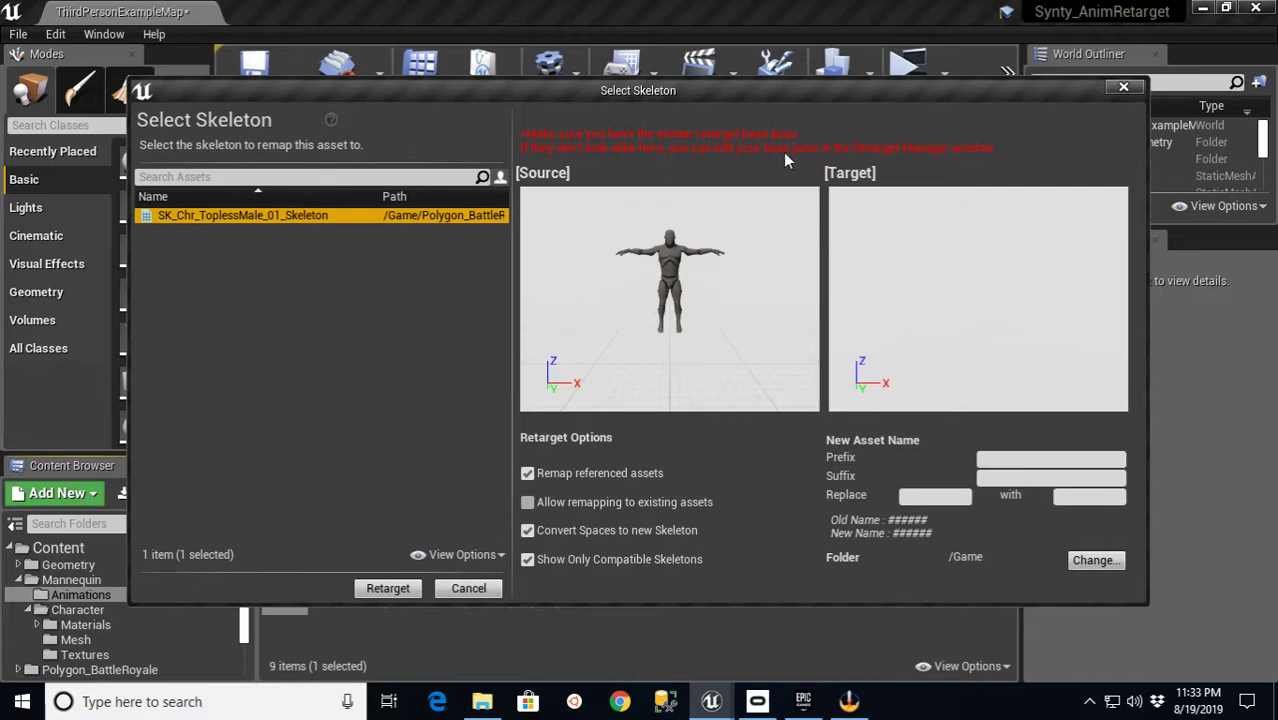
pyautogui.click(1123, 88)
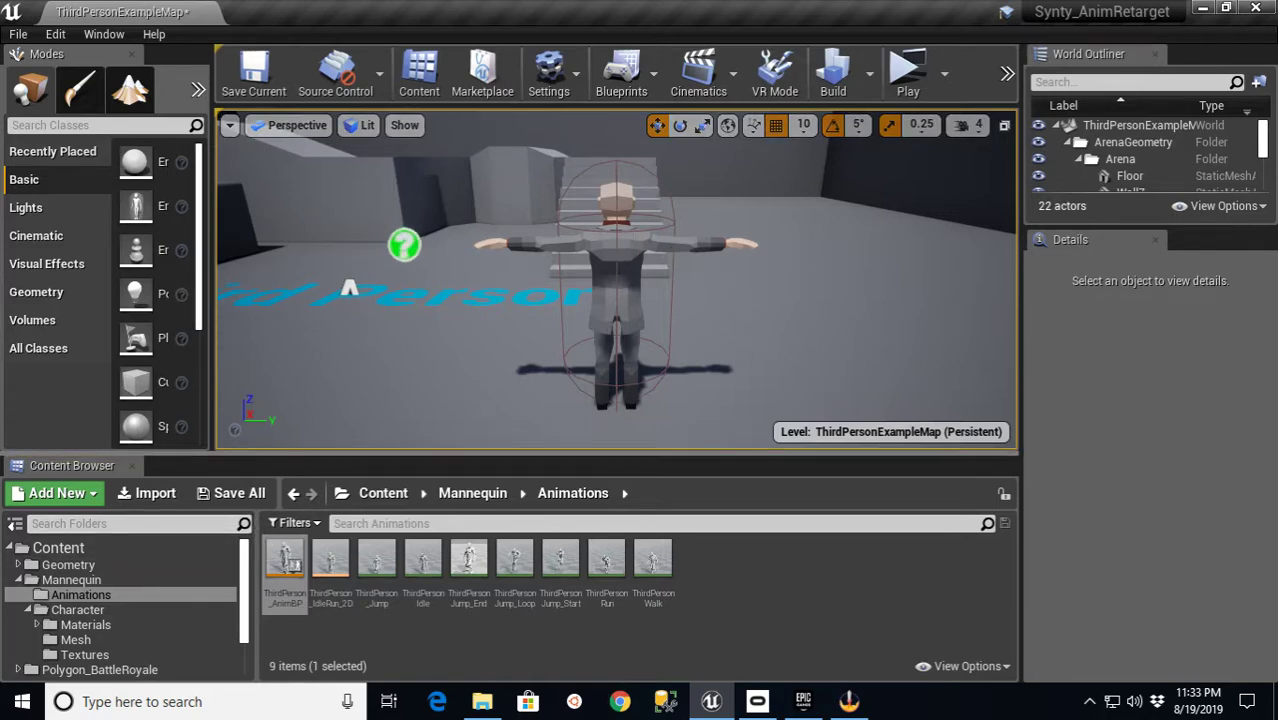
# - Dismiss the character's context menu and open Polygon_BattleRoyale/Meshes/Characters in the Content Browser
pyautogui.rightClick(620, 280)
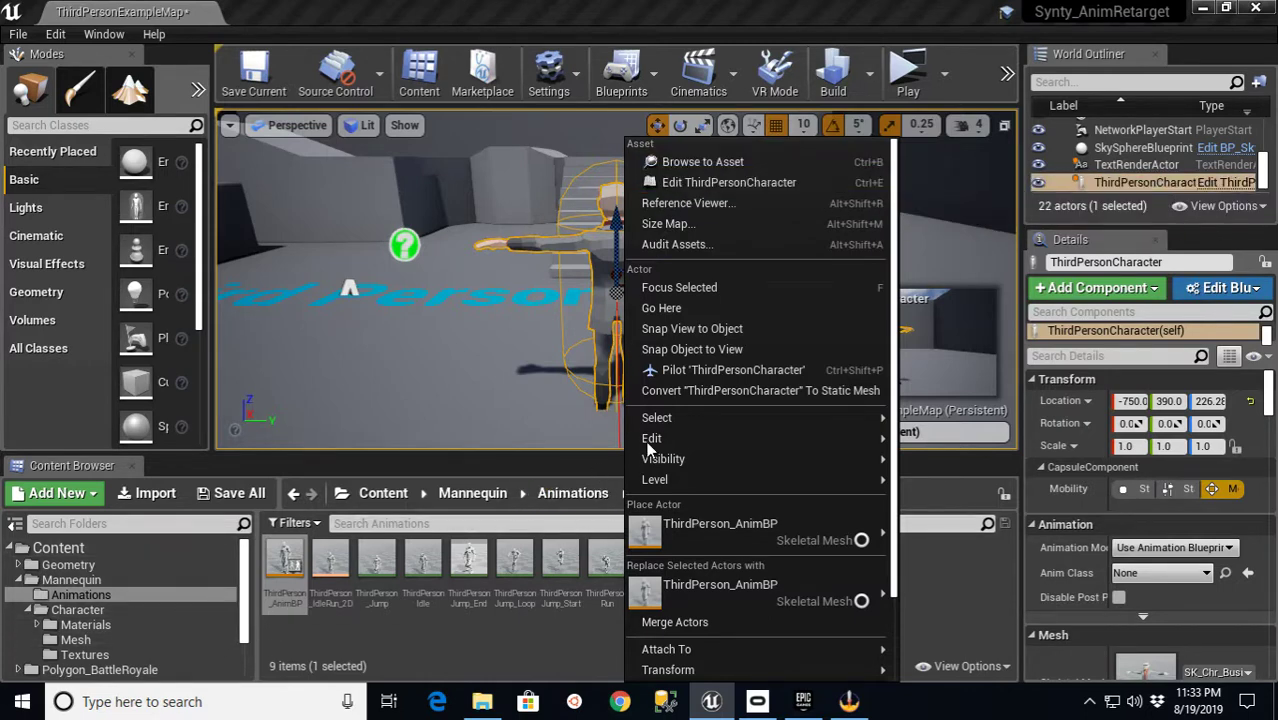
pyautogui.moveTo(667, 441)
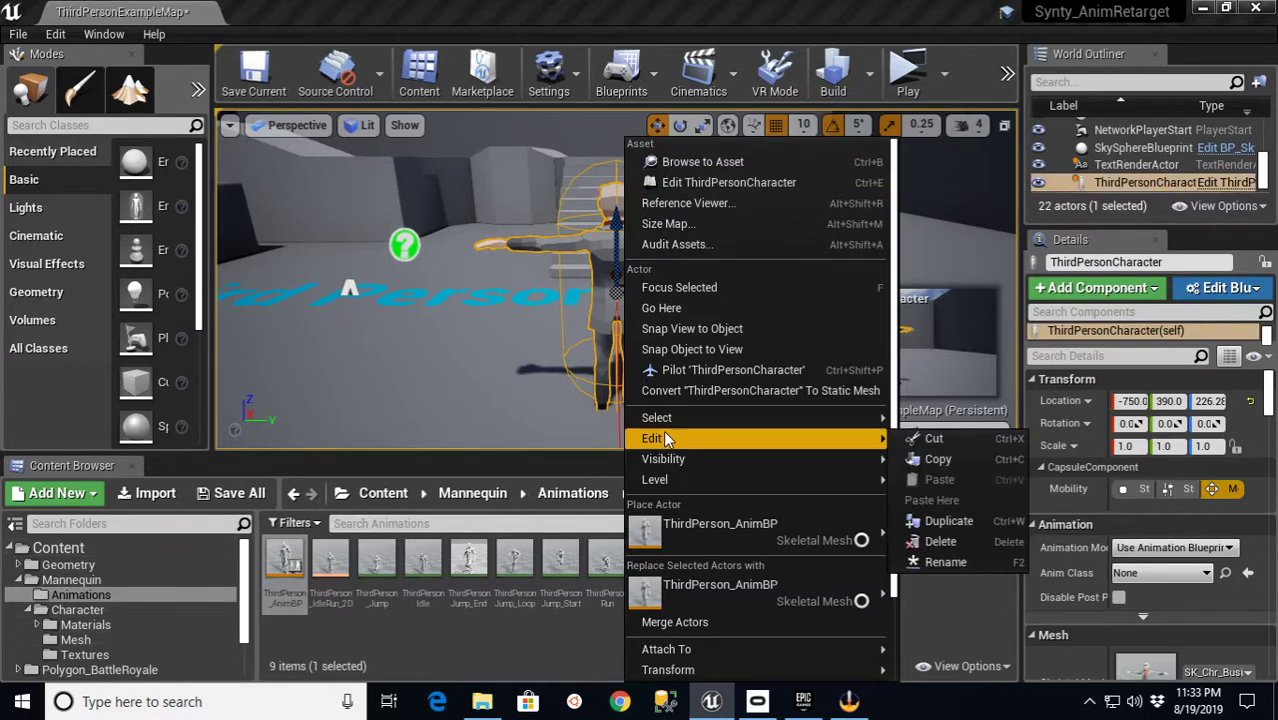
pyautogui.click(247, 567)
pyautogui.scroll(-3, 200, 600)
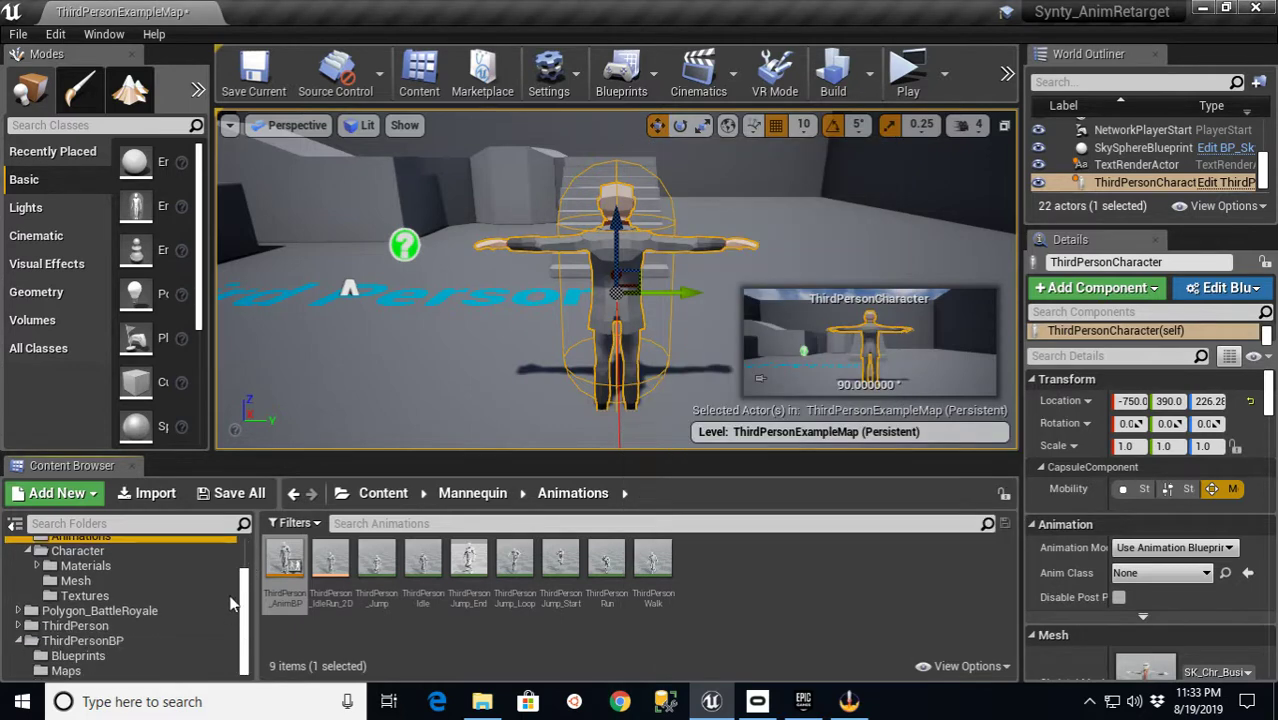
pyautogui.click(18, 610)
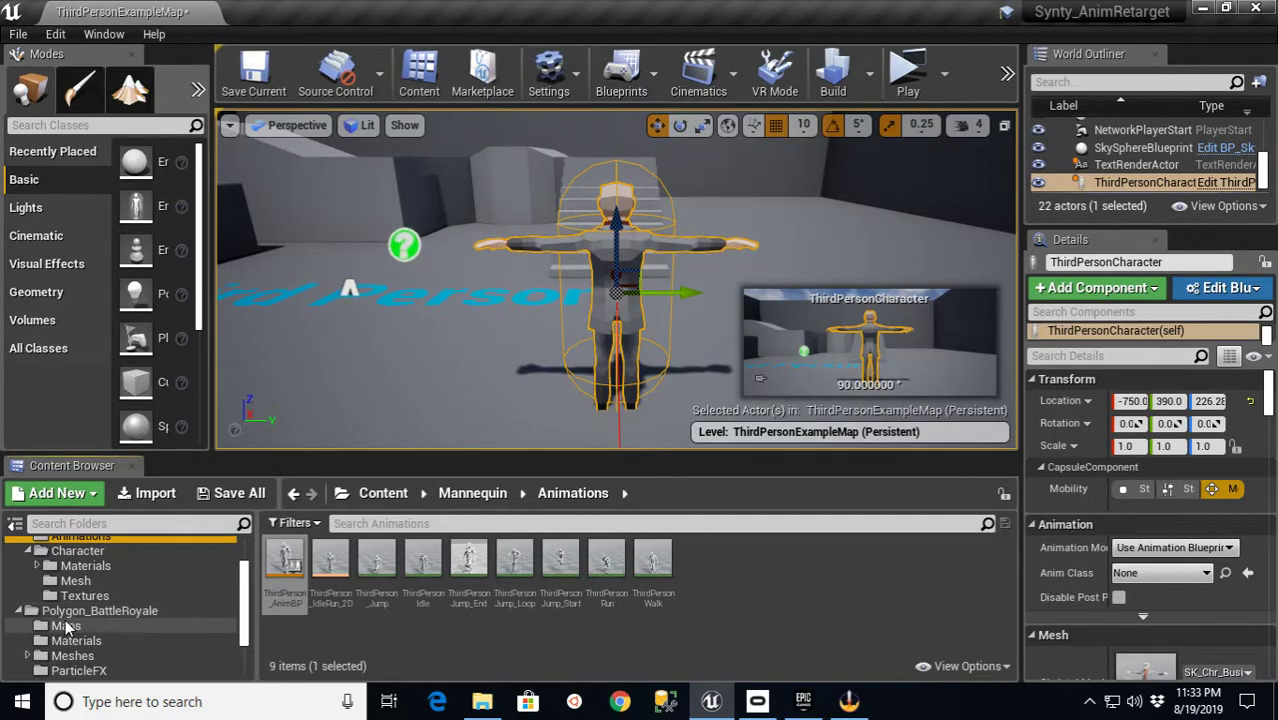
pyautogui.click(72, 655)
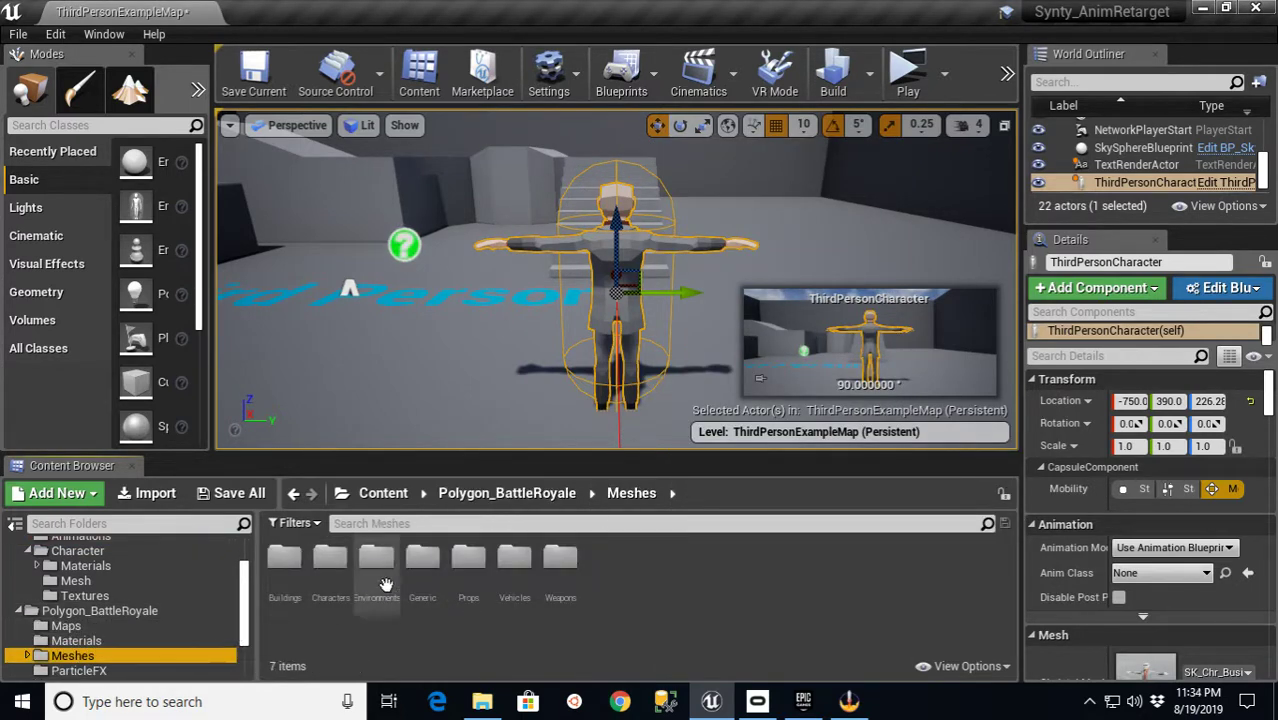
pyautogui.doubleClick(331, 562)
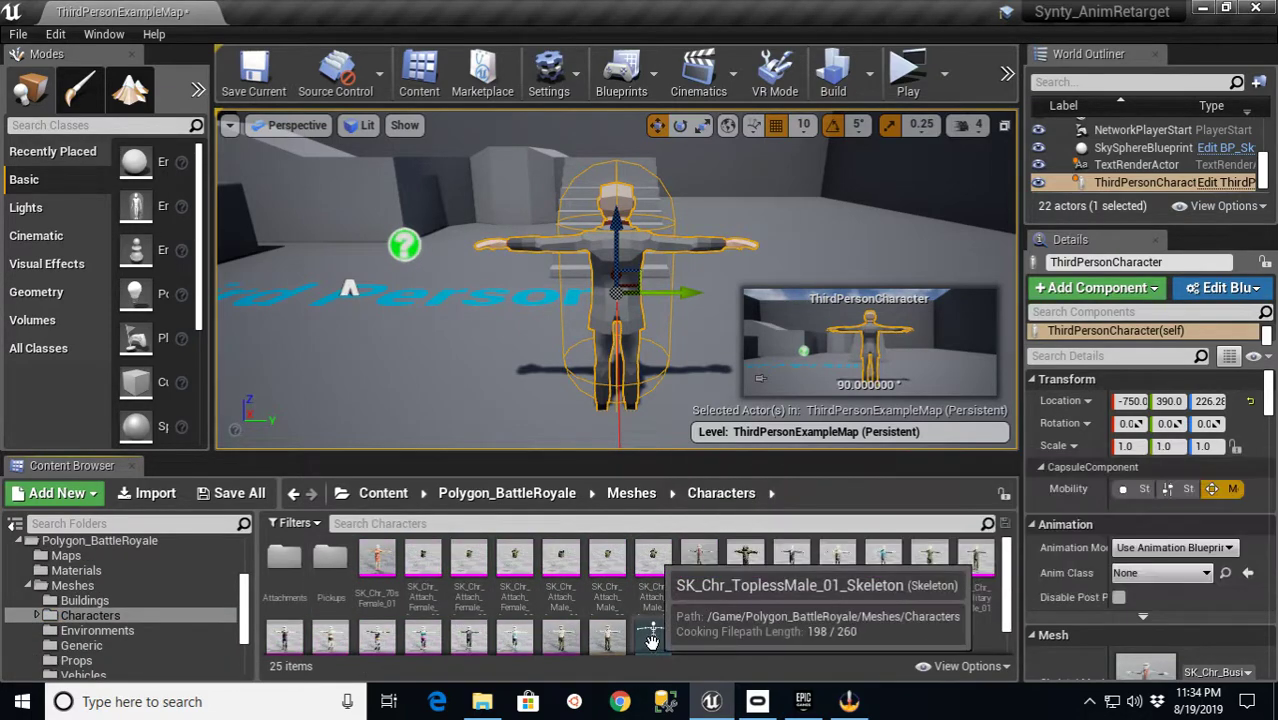
# - Apply SK_Chr_70sFemale_01 as the ToplessMale skeleton's preview mesh, then close the editor
pyautogui.doubleClick(653, 557)
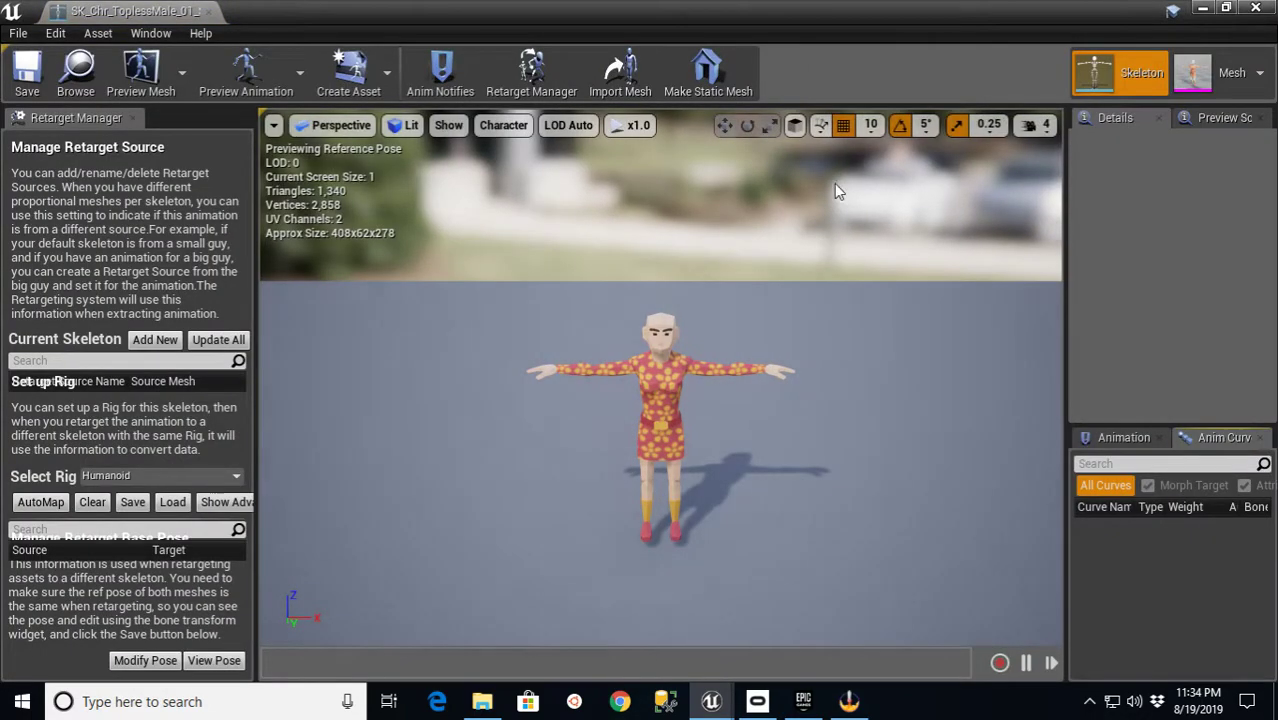
pyautogui.click(1246, 124)
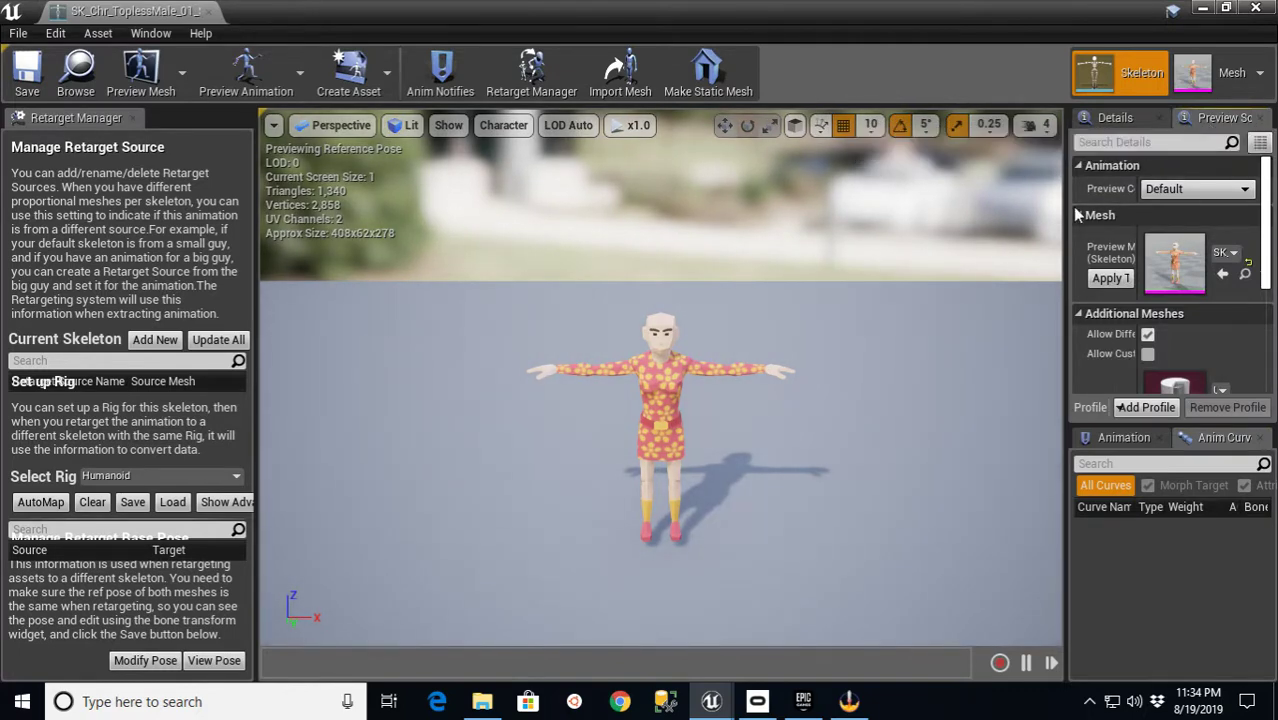
pyautogui.moveTo(1066, 208); pyautogui.dragTo(860, 210)
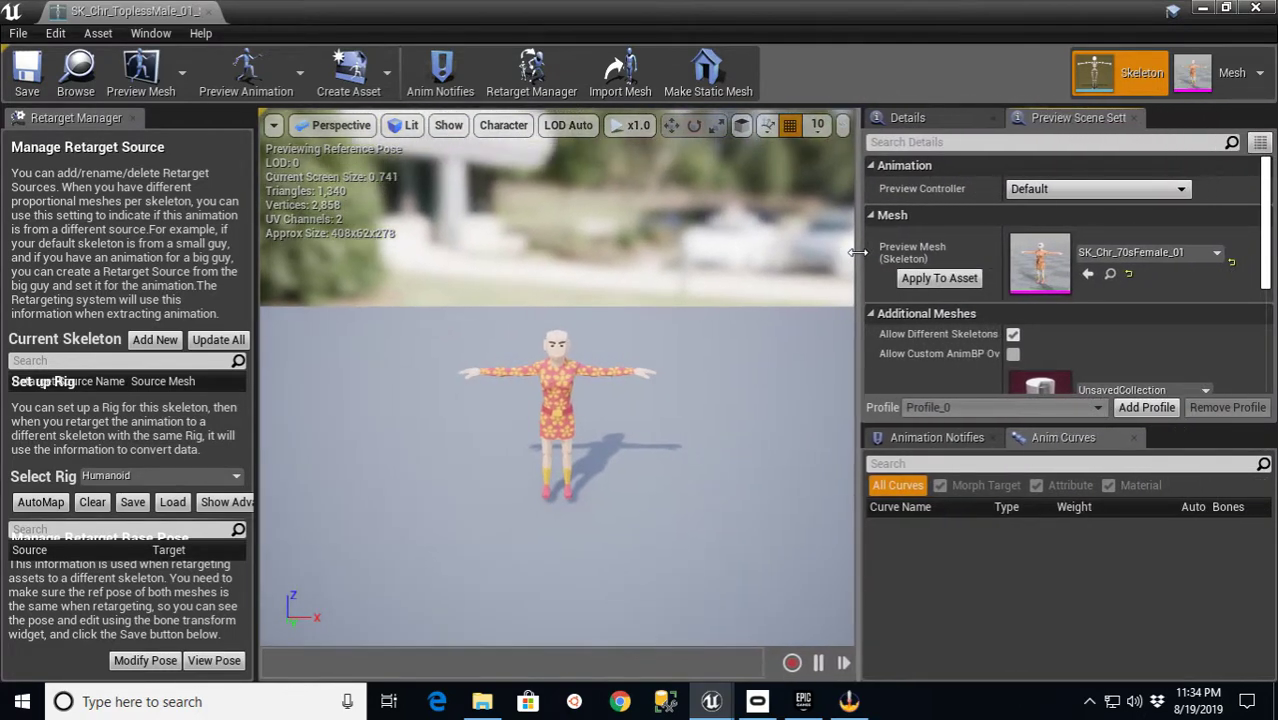
pyautogui.click(938, 279)
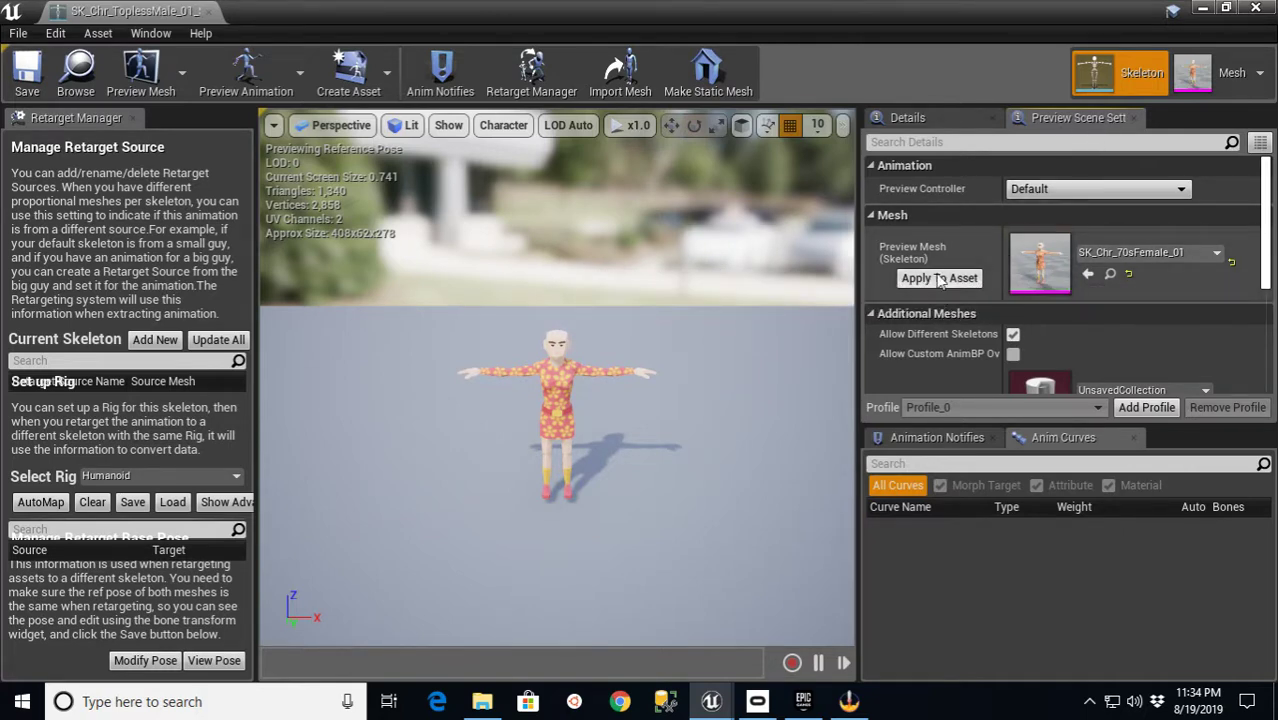
pyautogui.click(173, 75)
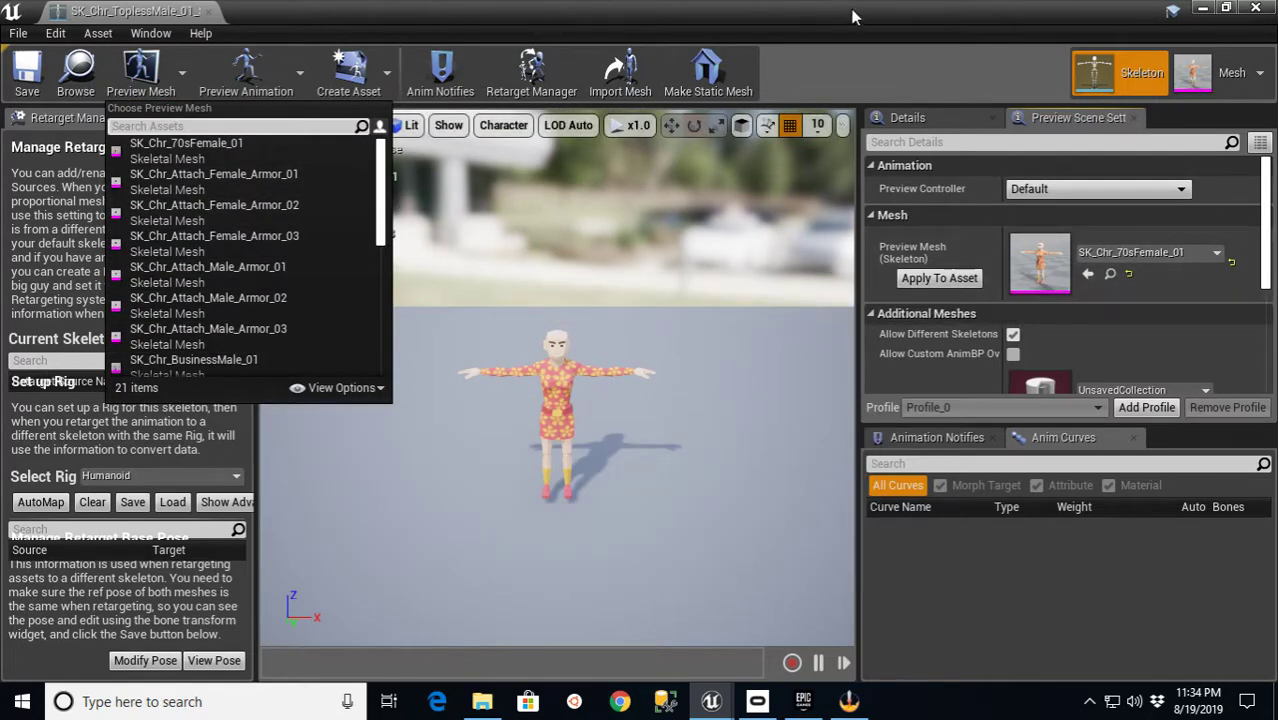
pyautogui.click(938, 278)
pyautogui.click(938, 278)
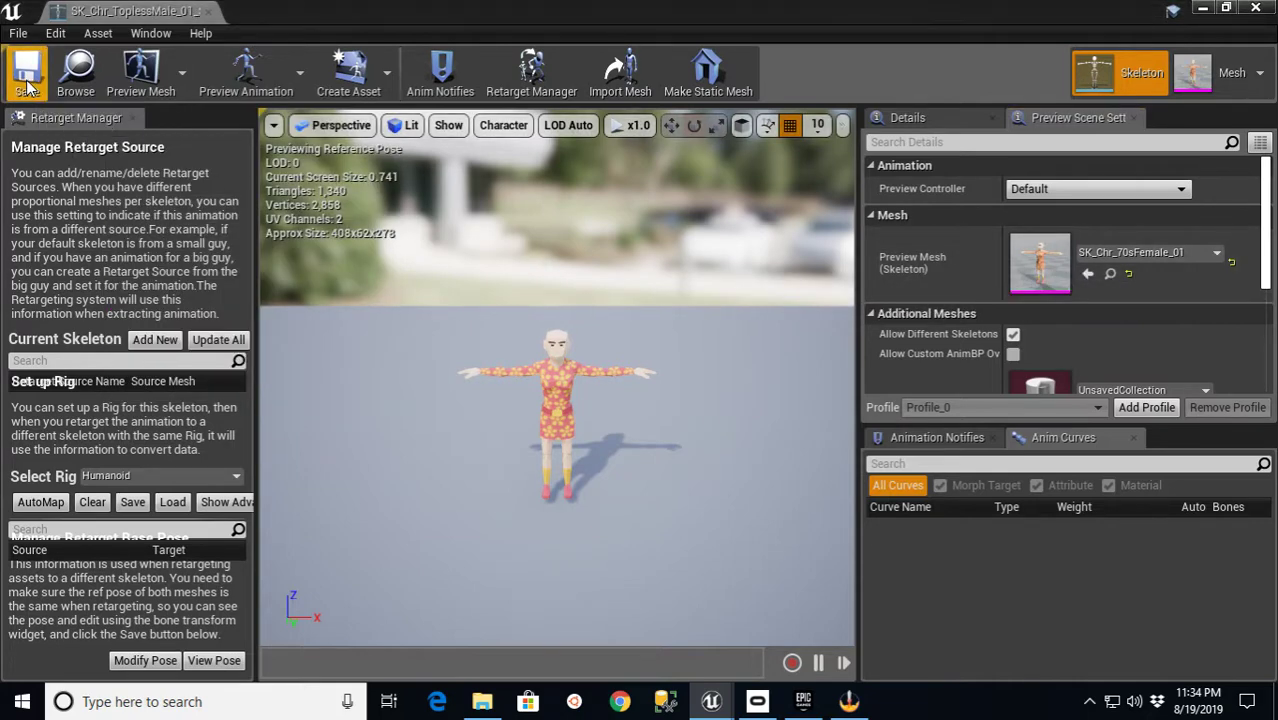
pyautogui.click(207, 11)
# - Start Duplicate Anim Assets and Retarget on Mannequin's ThirdPerson_AnimBP, targeting SK_Chr_ToplessMale_01_Skeleton
pyautogui.moveTo(248, 606); pyautogui.dragTo(248, 571)
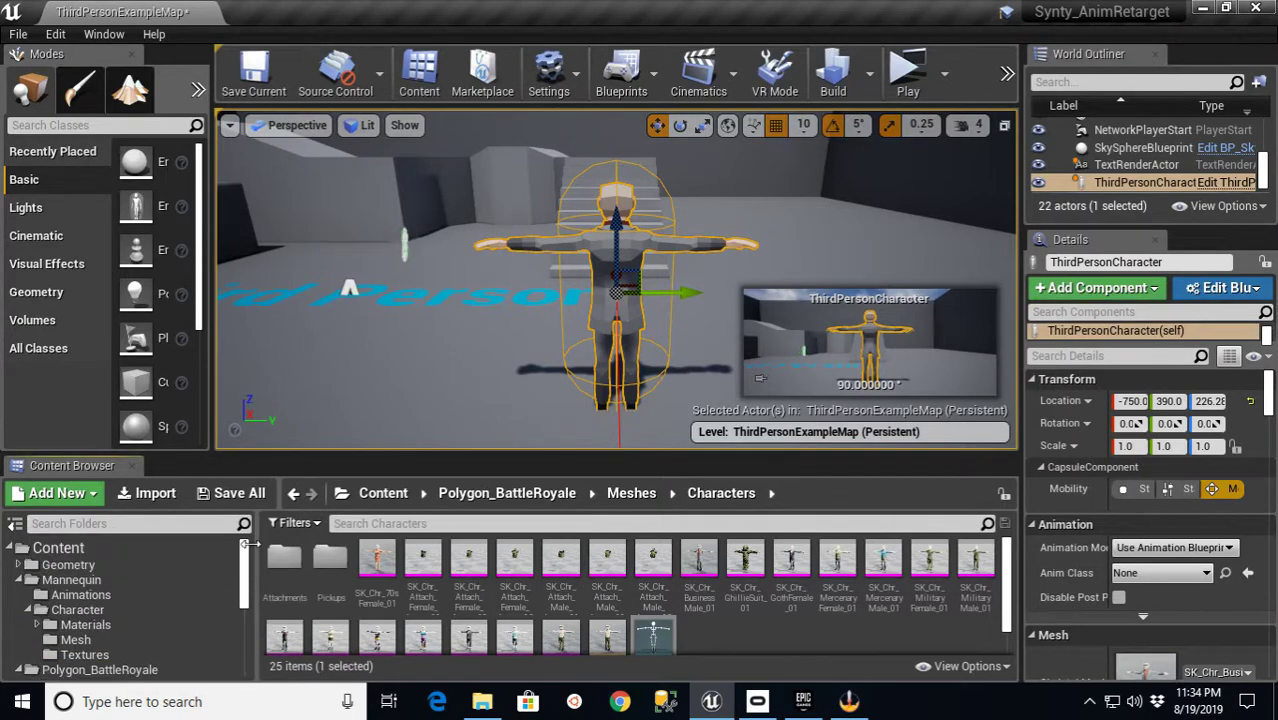
pyautogui.click(98, 641)
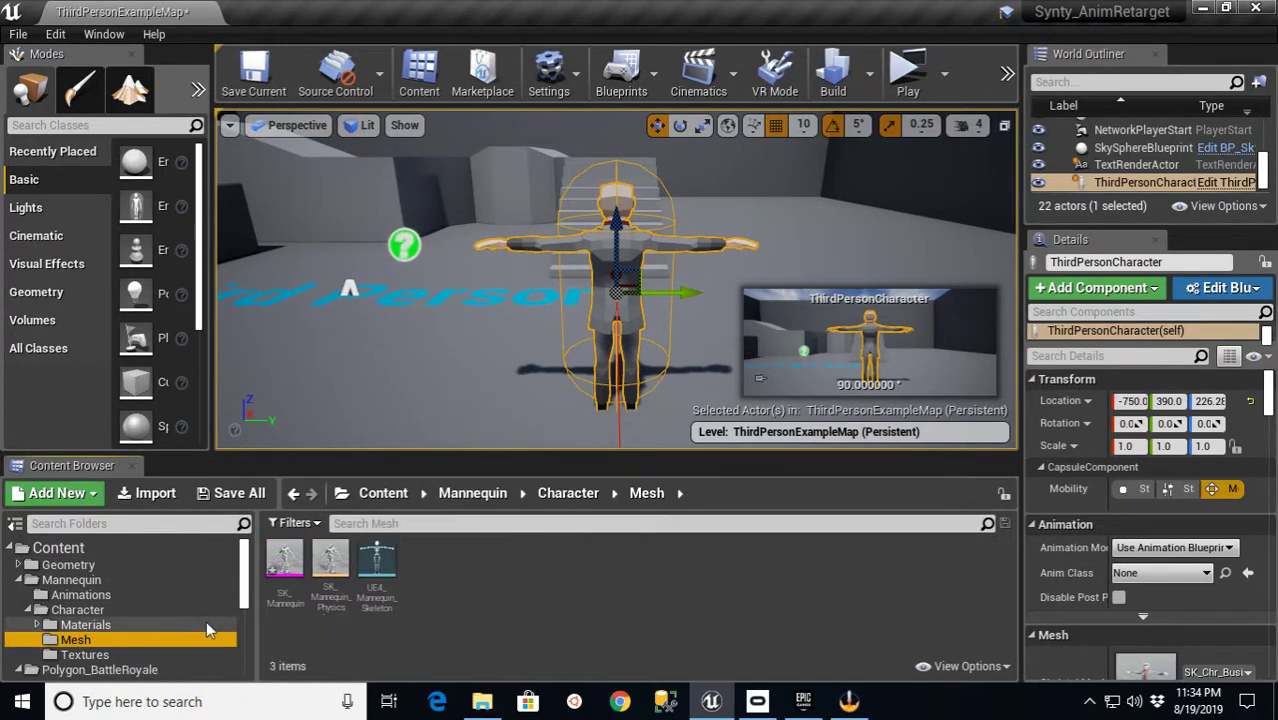
pyautogui.click(88, 609)
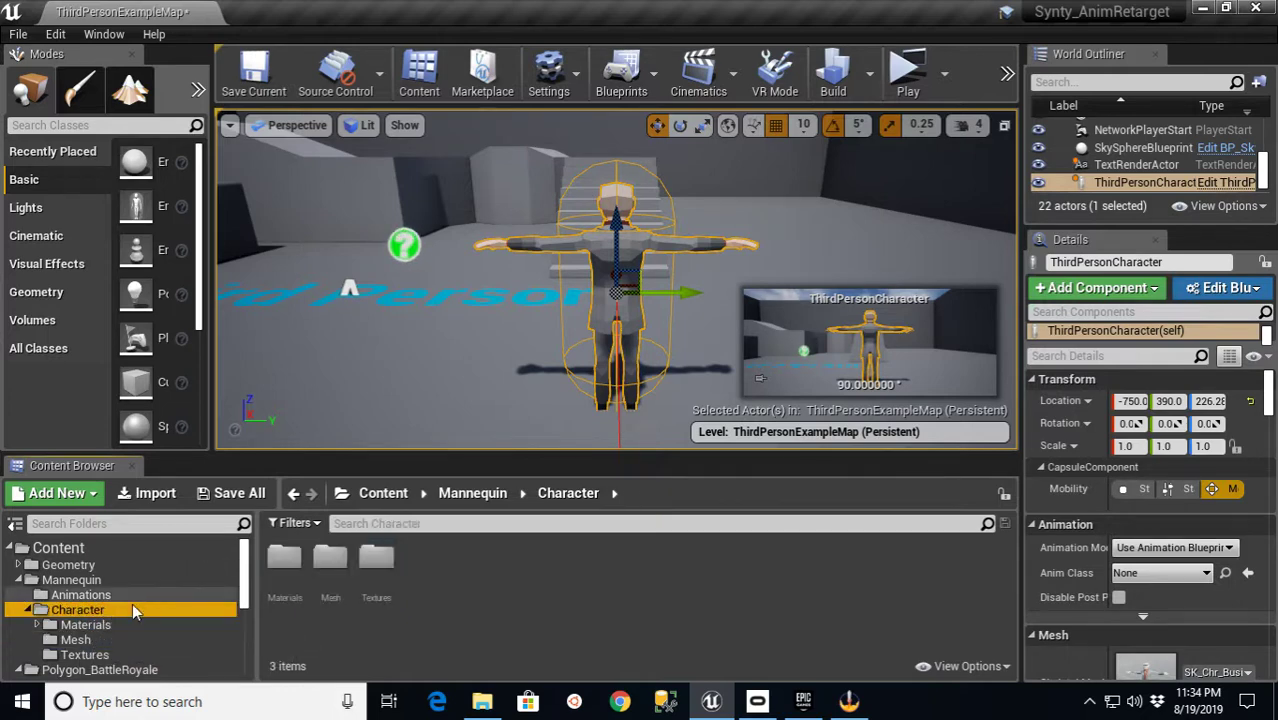
pyautogui.click(85, 595)
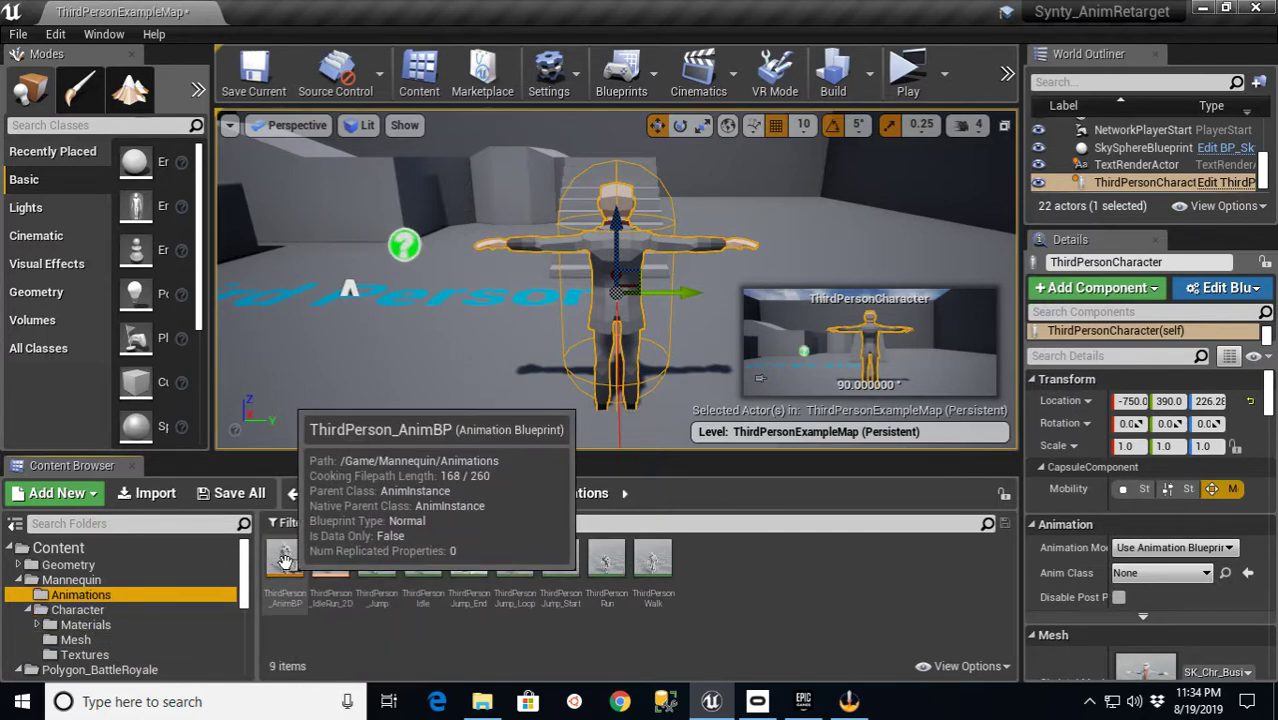
pyautogui.rightClick(285, 562)
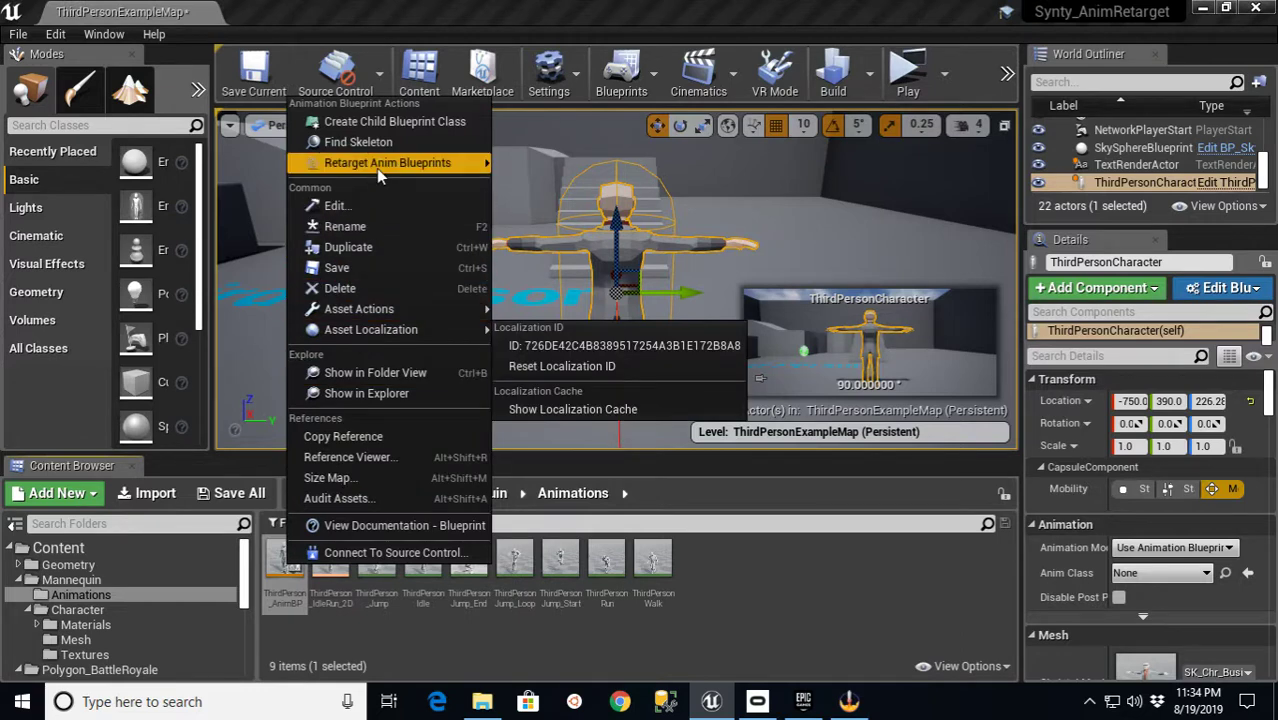
pyautogui.moveTo(376, 168)
pyautogui.click(542, 162)
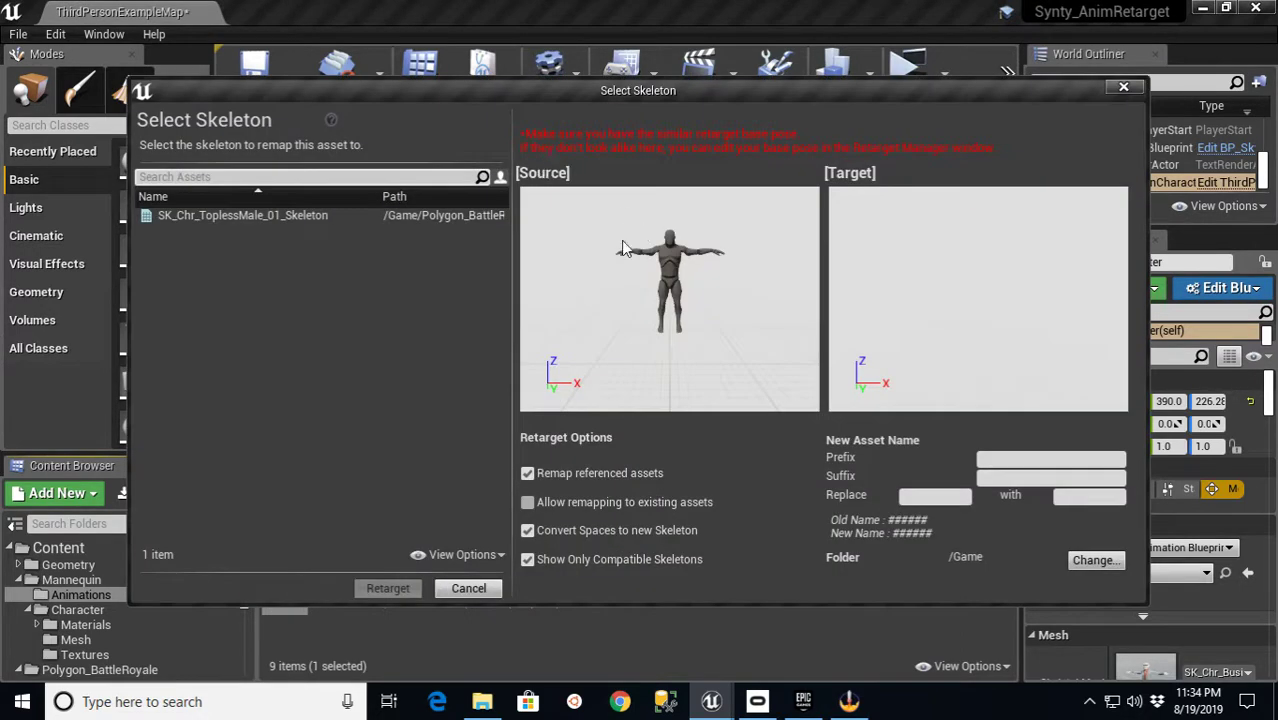
pyautogui.click(256, 215)
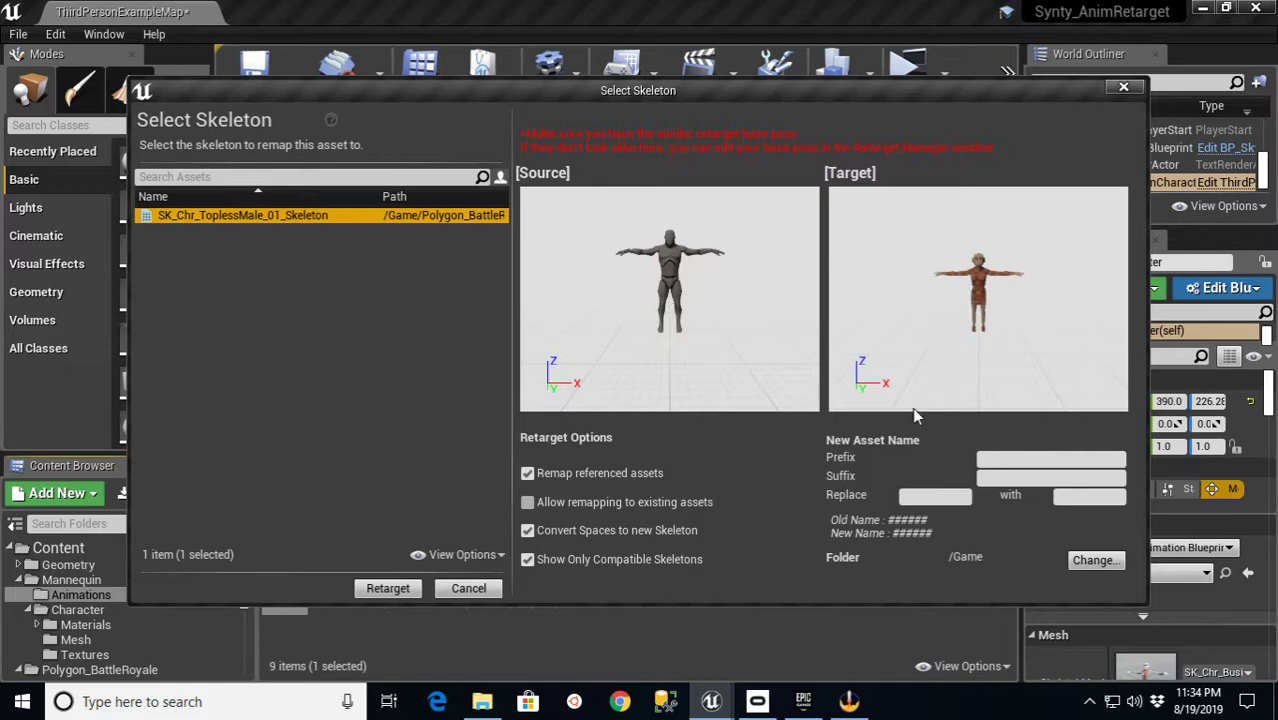
# - Give the copies a UE_ prefix, place them in Polygon_BattleRoyale/Meshes/Characters, and retarget
pyautogui.click(1028, 458)
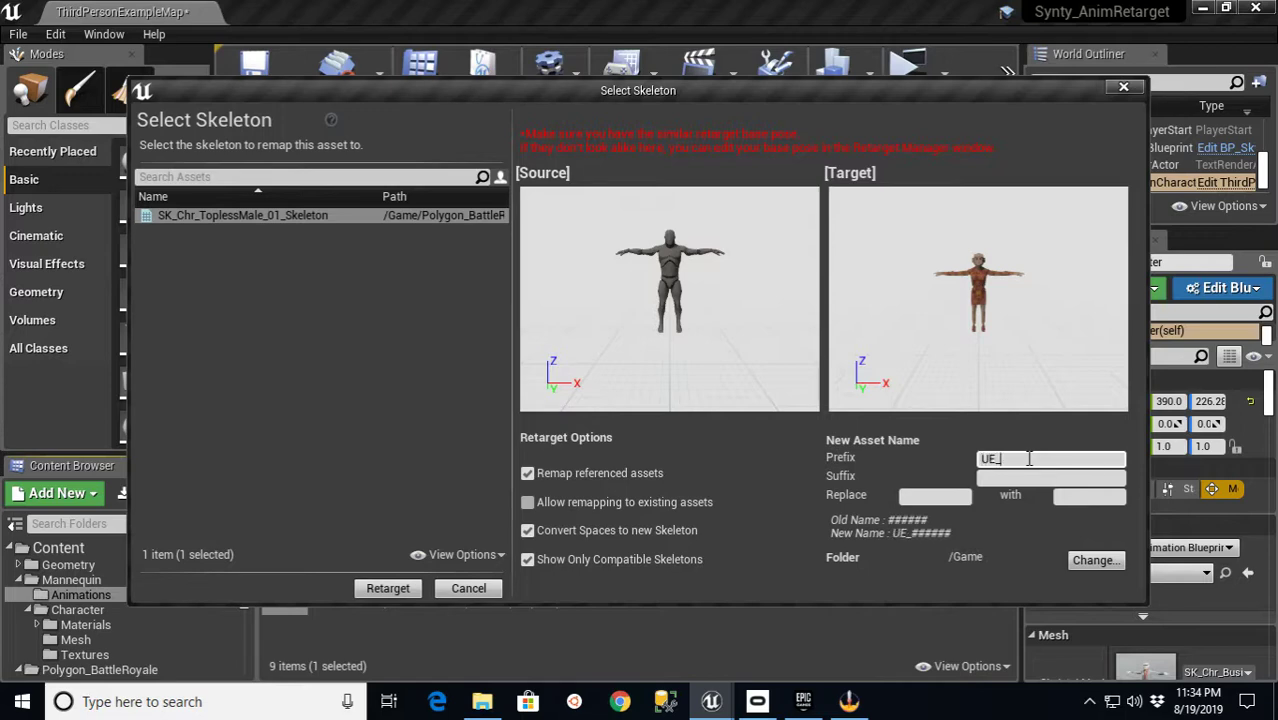
pyautogui.click(1095, 560)
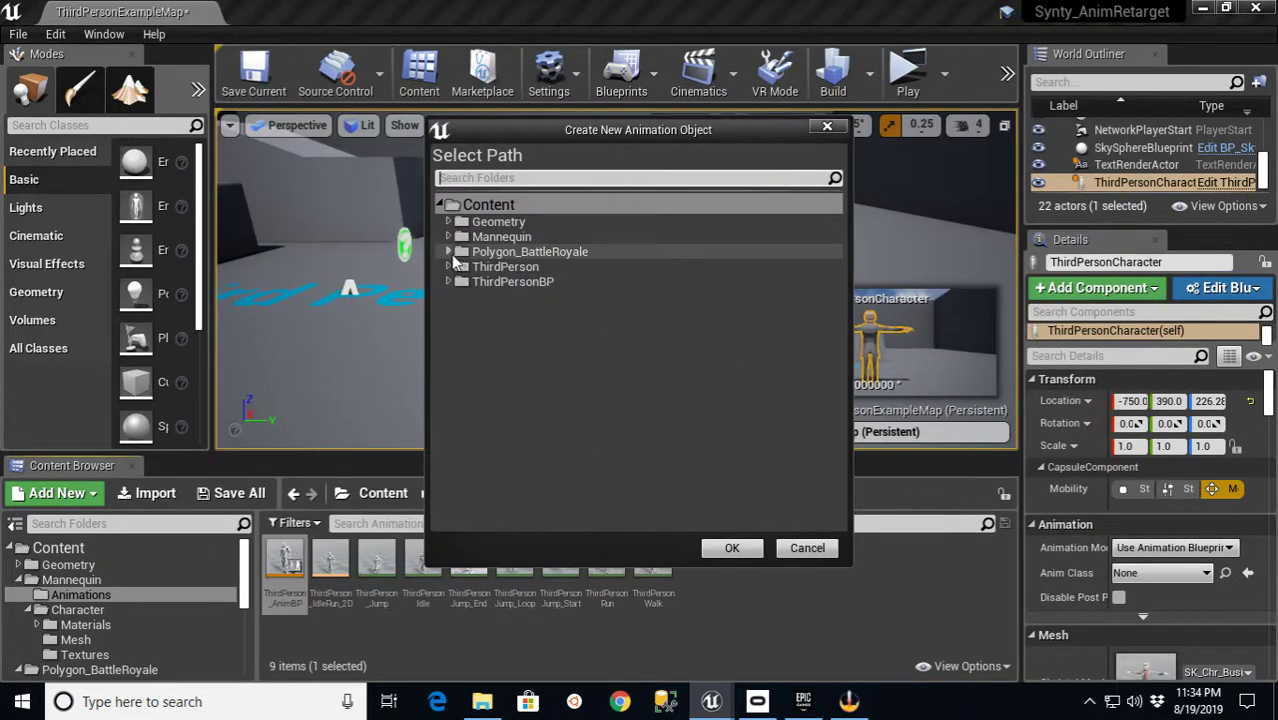
pyautogui.click(448, 253)
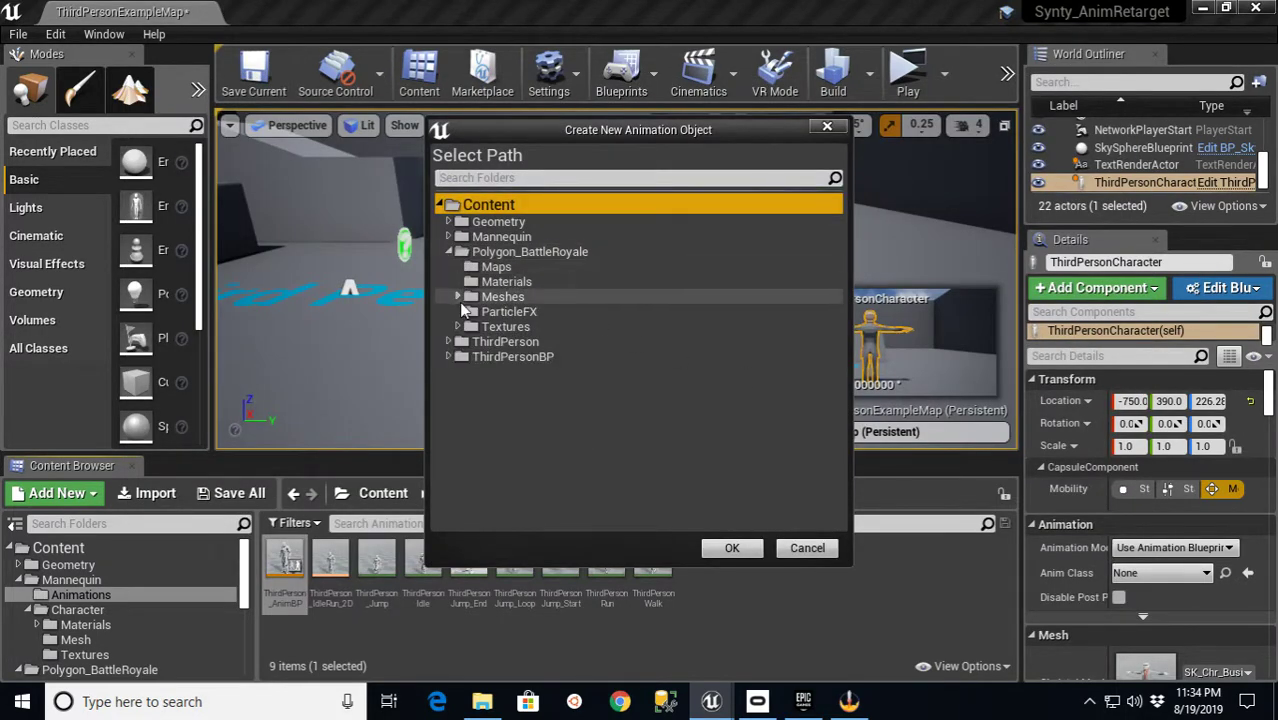
pyautogui.click(458, 297)
pyautogui.click(471, 331)
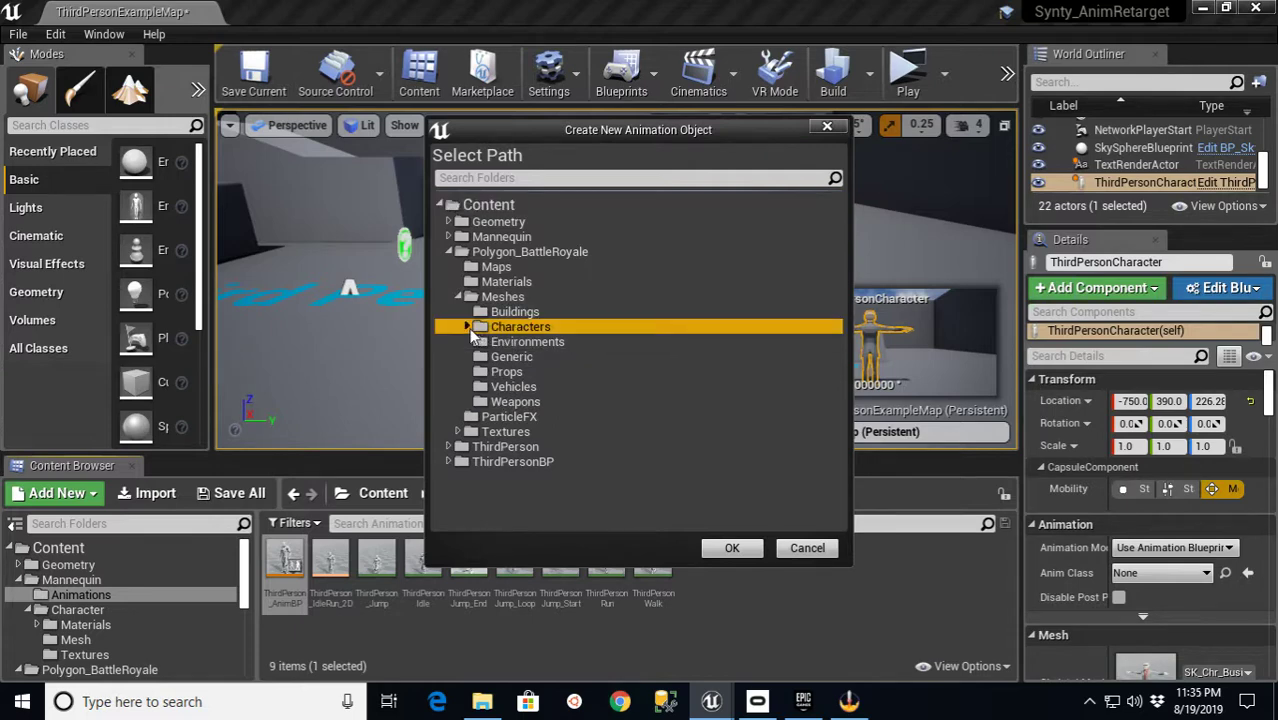
pyautogui.click(469, 329)
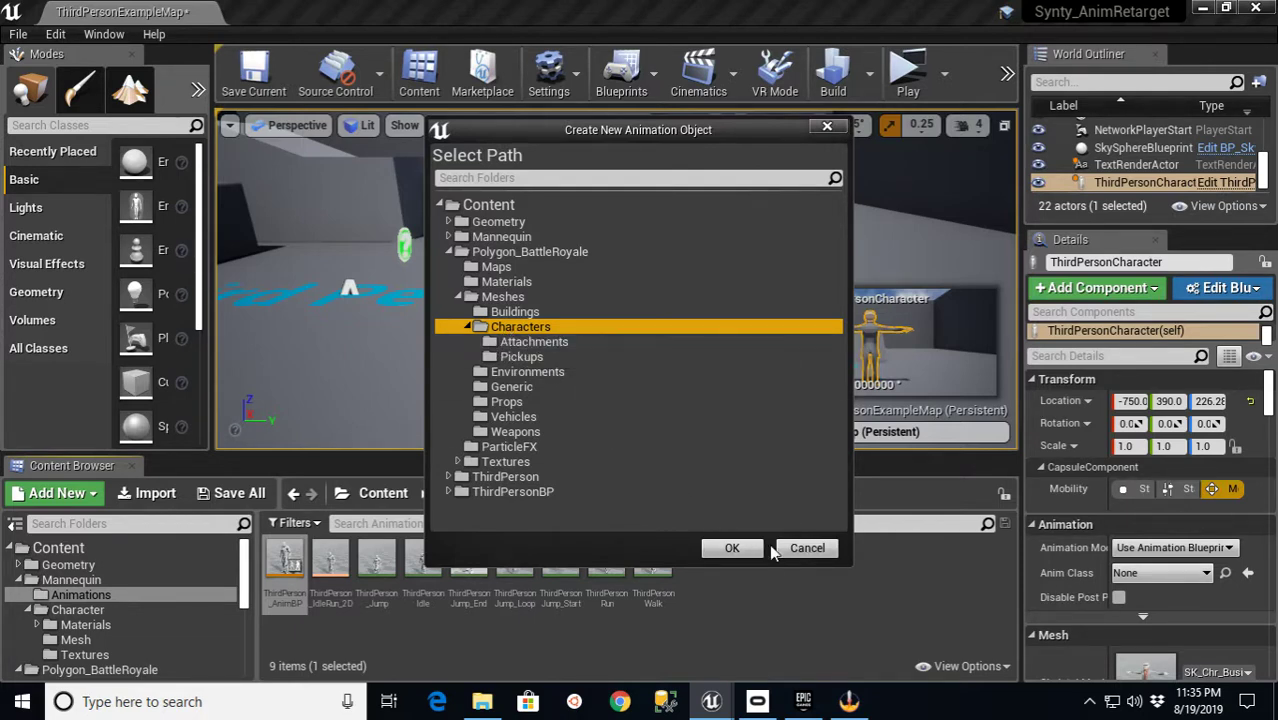
pyautogui.click(731, 549)
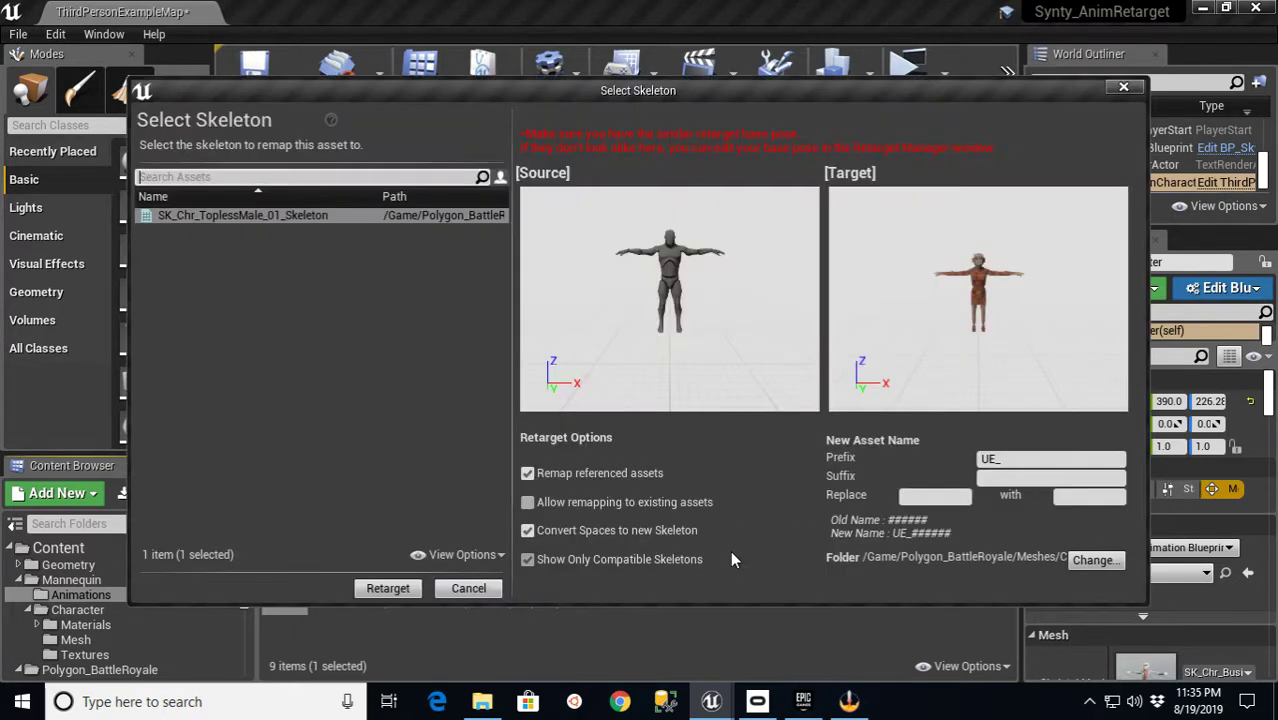
pyautogui.click(388, 589)
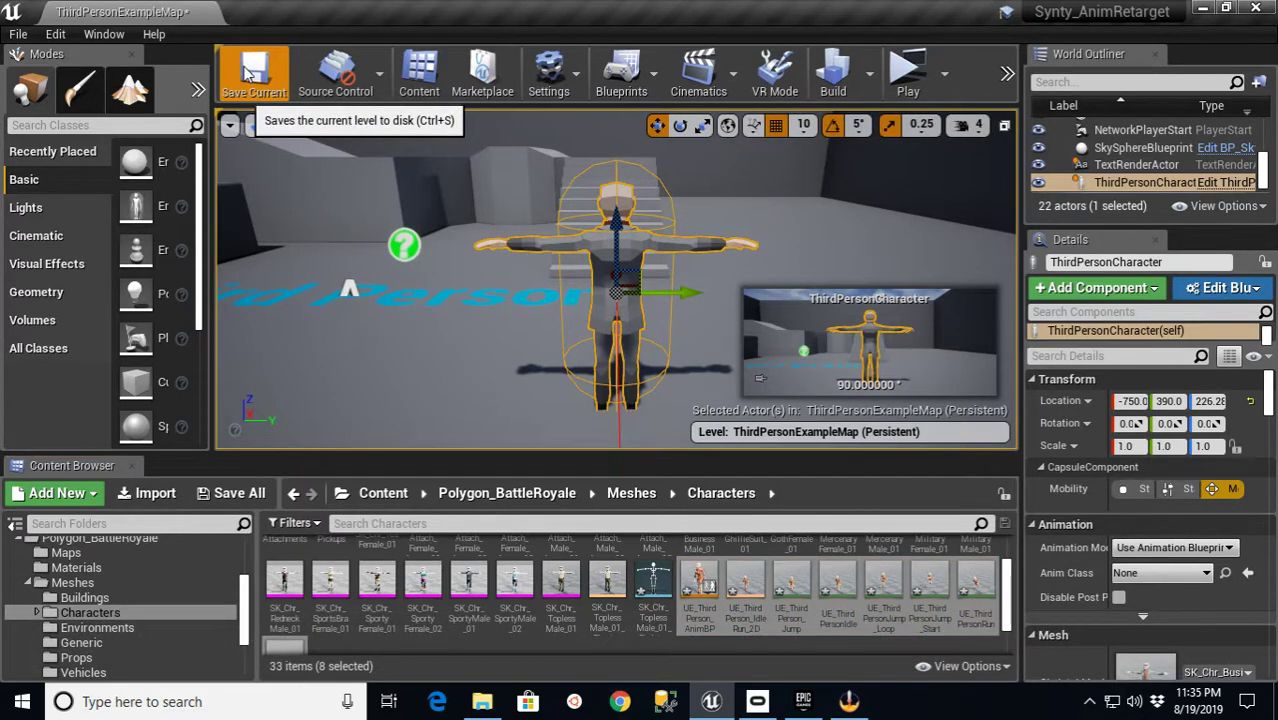
# - Save ThirdPersonExampleMap, then collapse Meshes and show ThirdPersonBP/Blueprints in the content browser
pyautogui.click(247, 75)
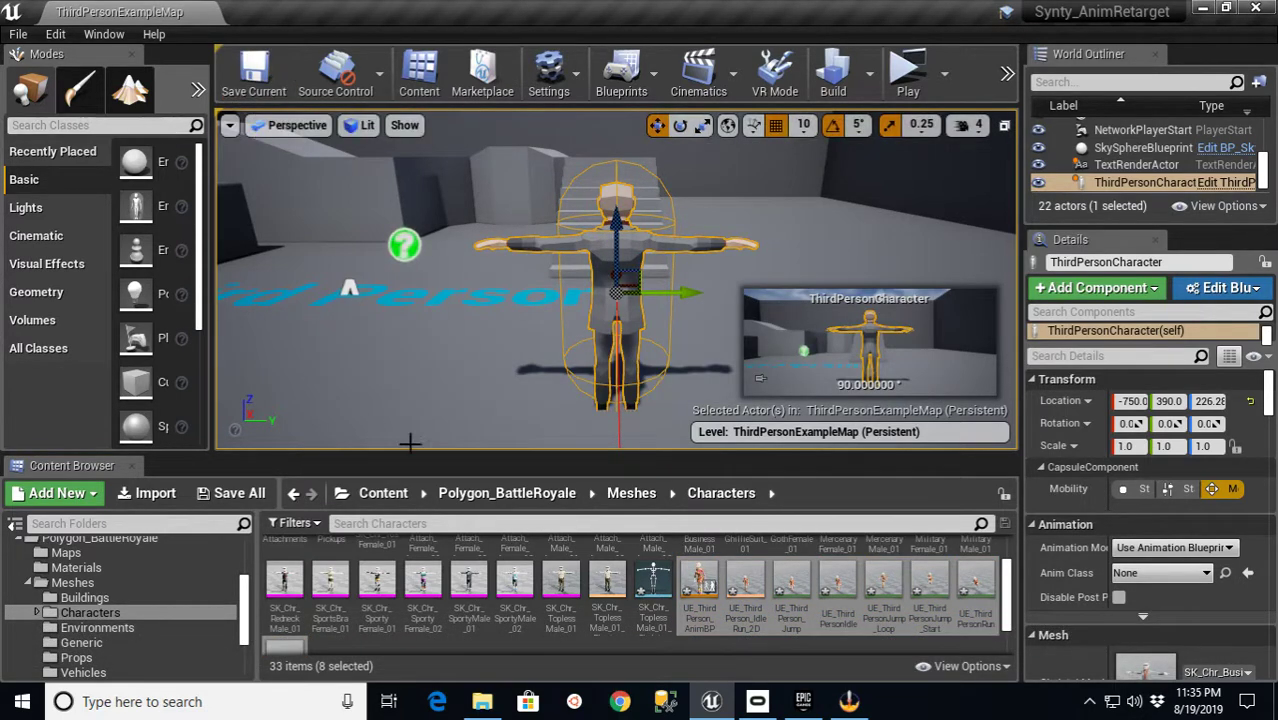
pyautogui.click(29, 586)
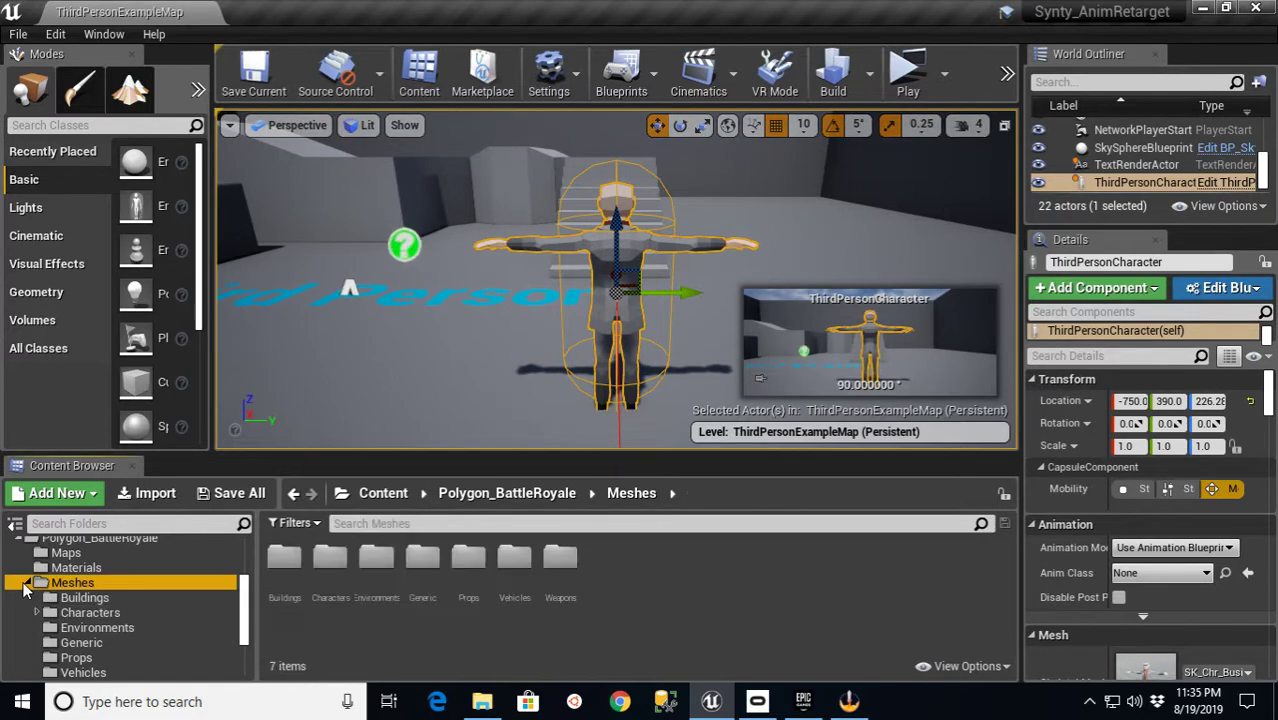
pyautogui.click(29, 584)
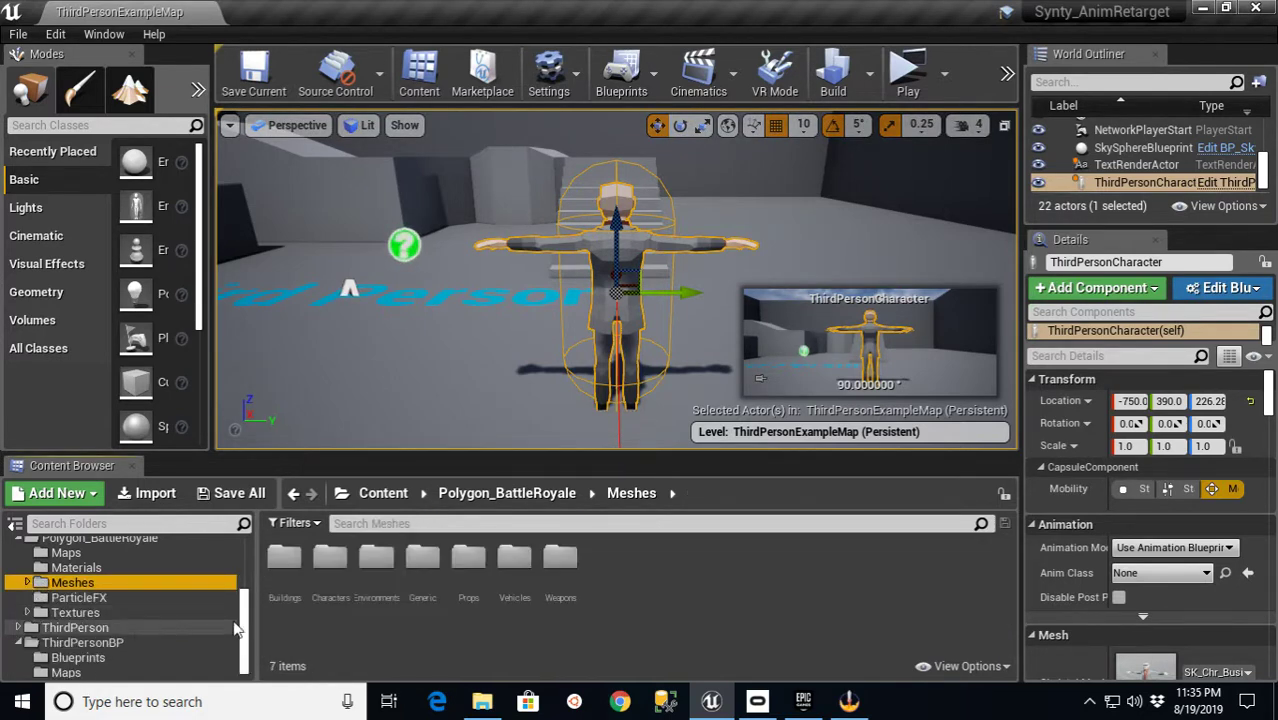
pyautogui.click(77, 657)
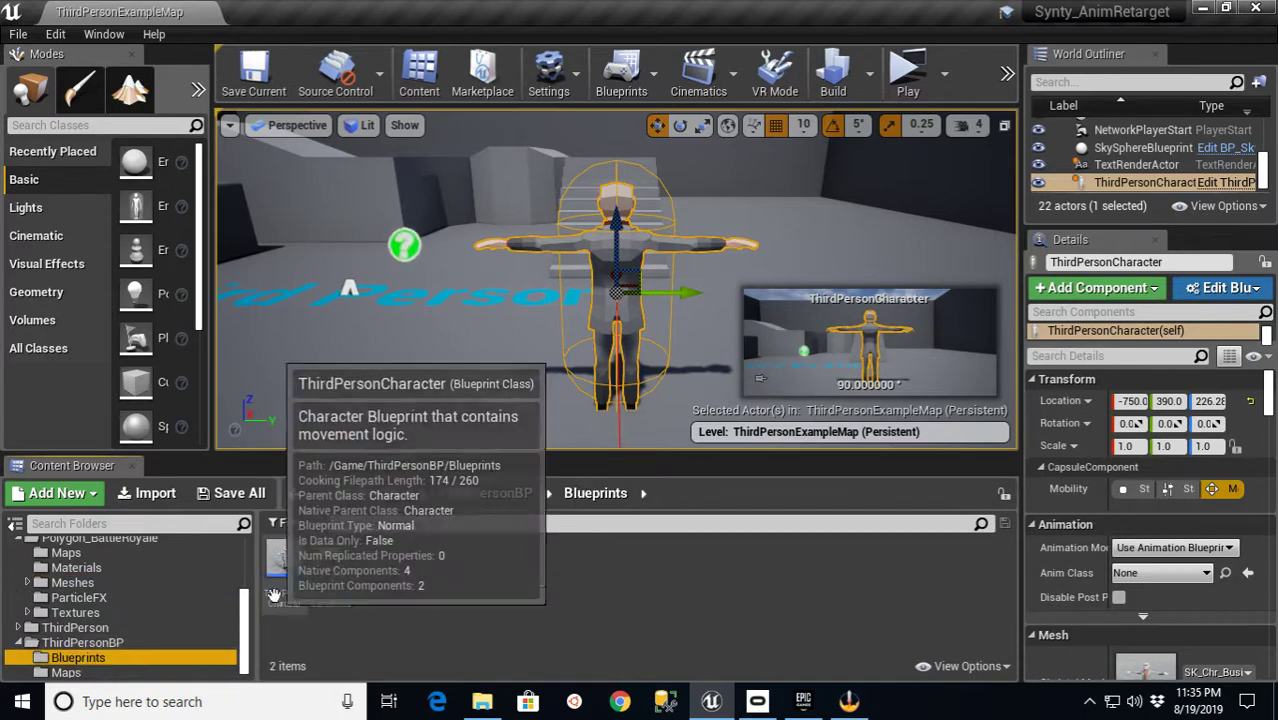
# - In ThirdPersonCharacter, set the Mesh component's Anim Class to UE_ThirdPerson_AnimBP
pyautogui.doubleClick(286, 566)
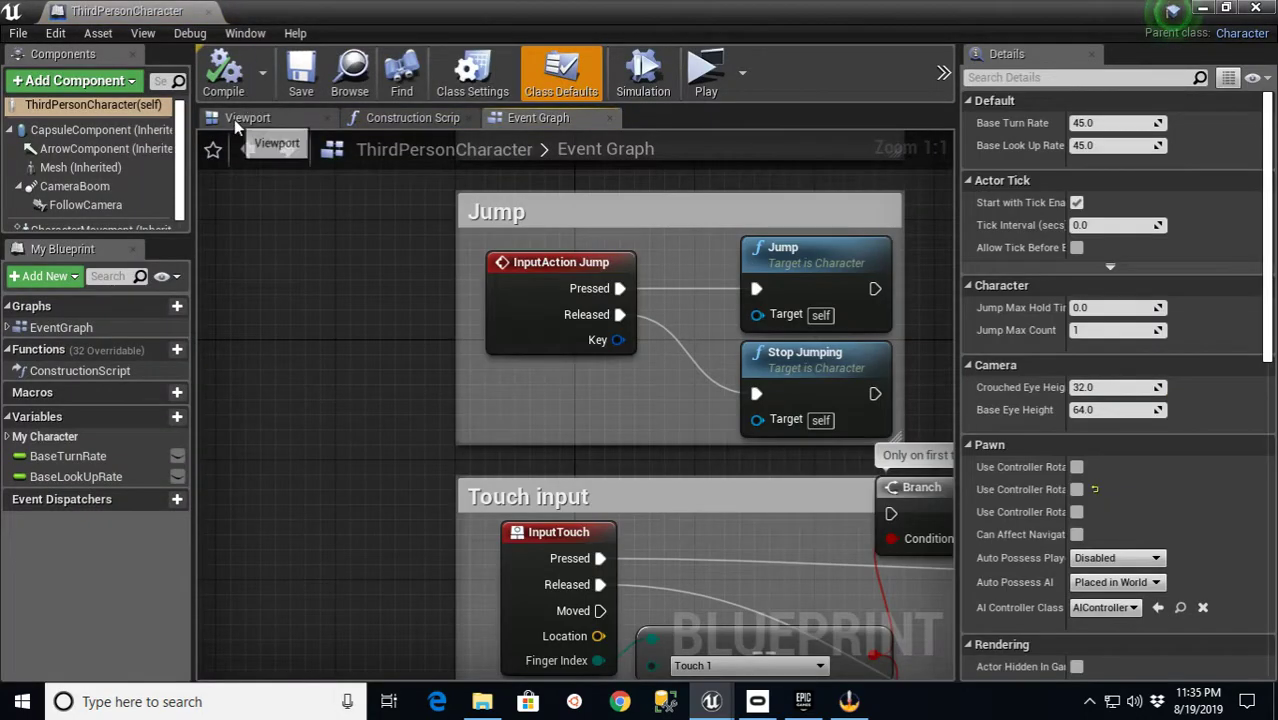
pyautogui.click(234, 119)
pyautogui.click(85, 167)
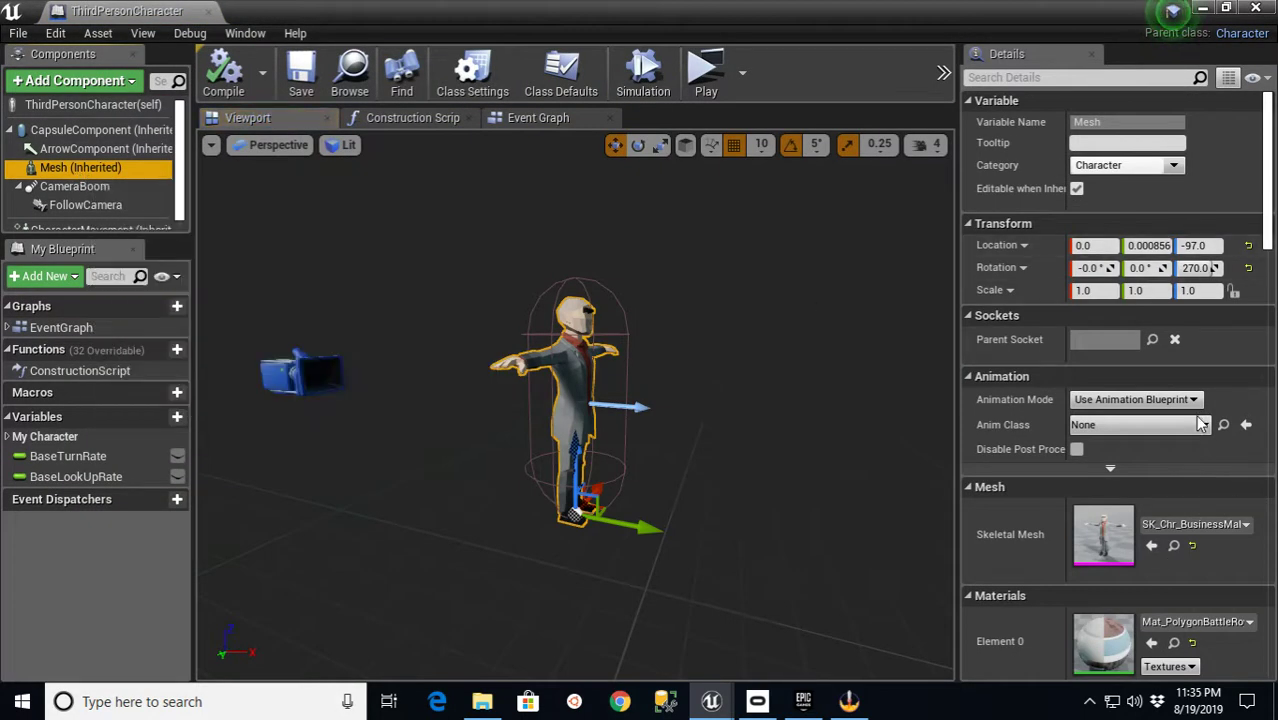
pyautogui.click(1203, 426)
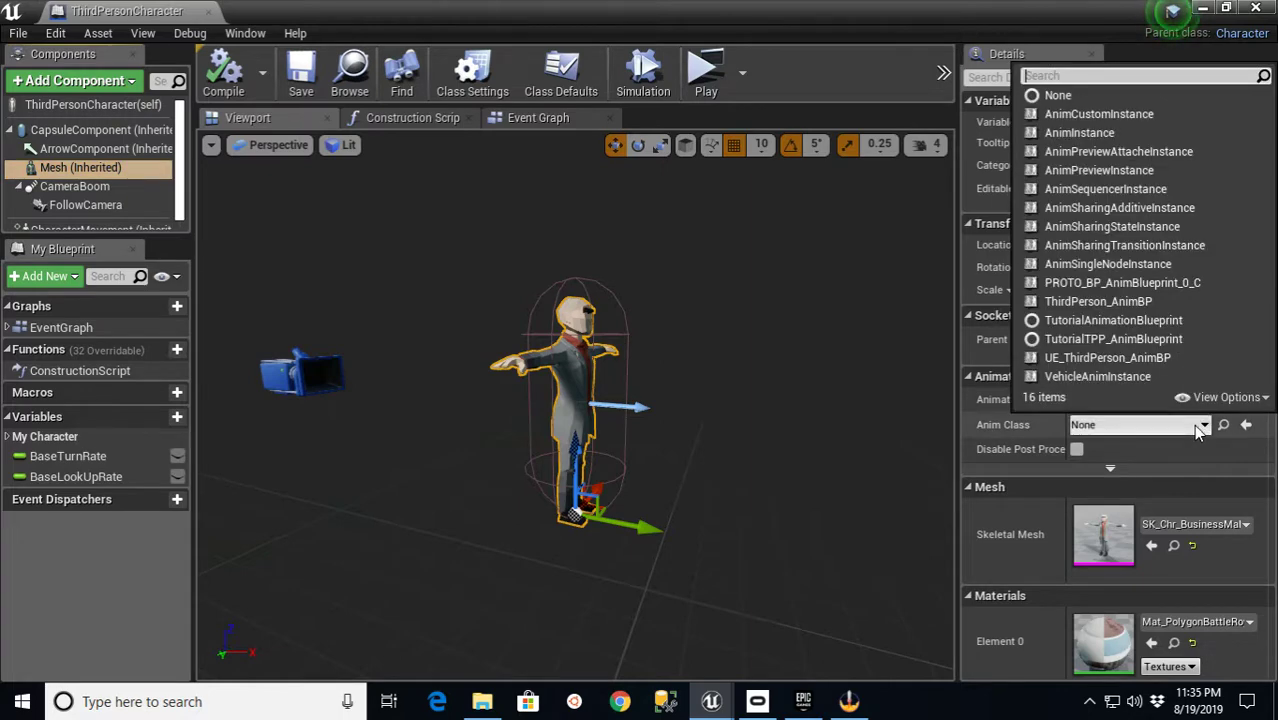
pyautogui.click(1106, 358)
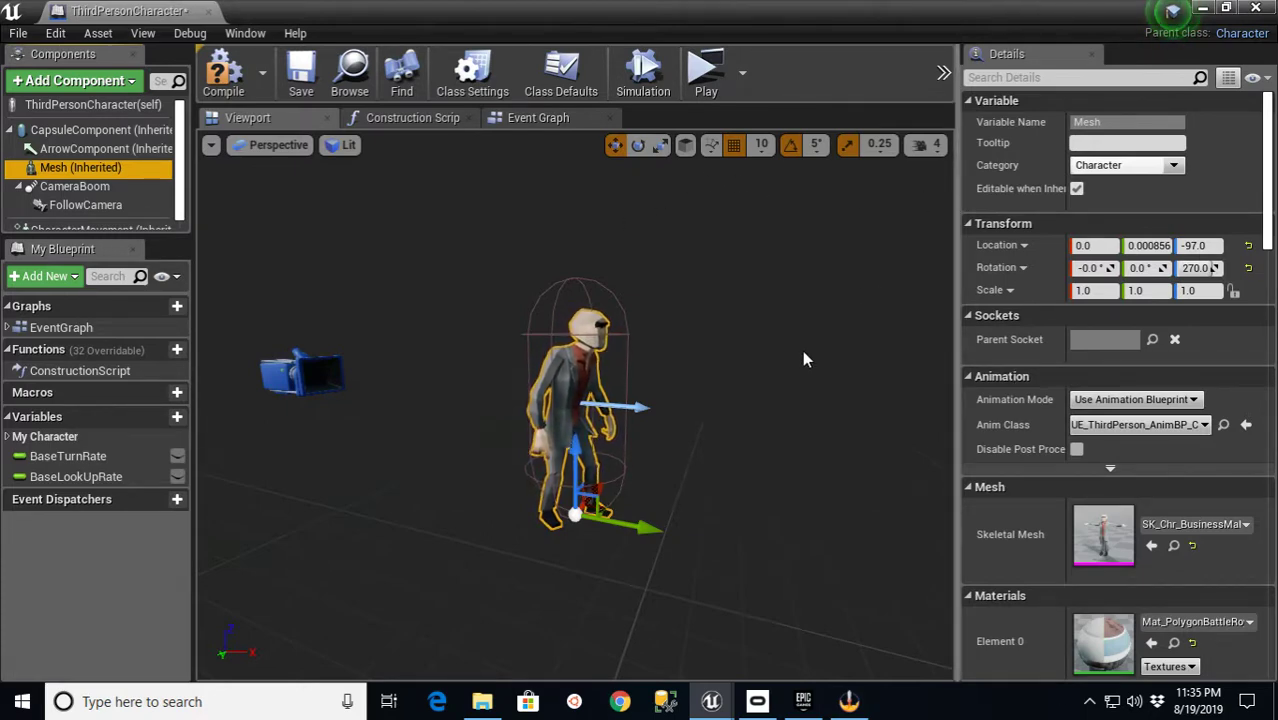
# - Return to the Event Graph and compile the ThirdPersonCharacter blueprint
pyautogui.click(546, 121)
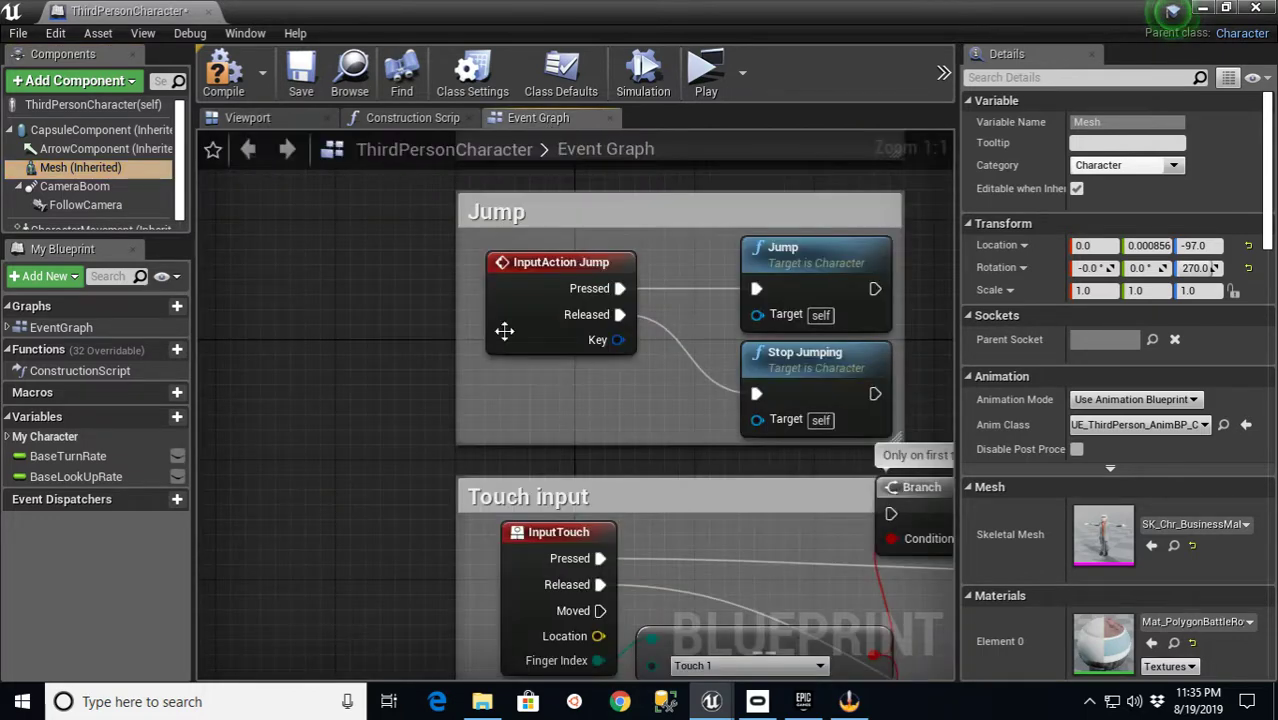
pyautogui.scroll(-6, 349, 388)
pyautogui.scroll(2, 722, 437)
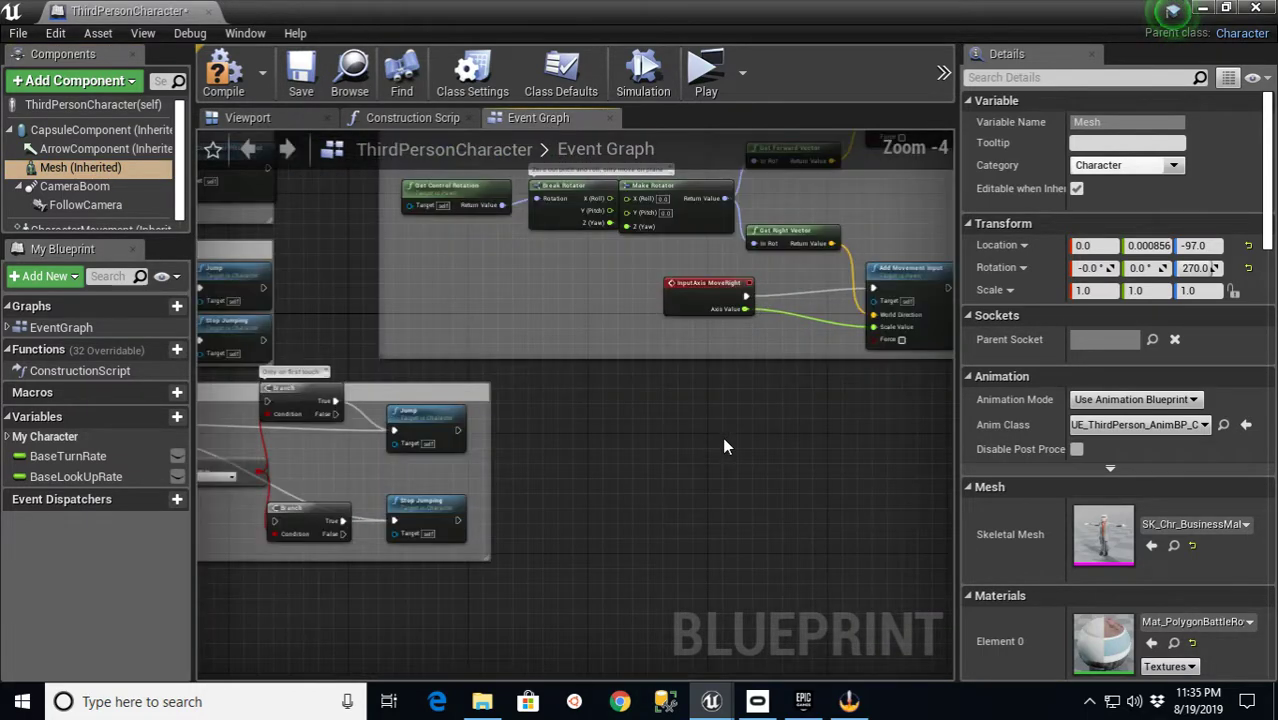
pyautogui.scroll(-1, 612, 487)
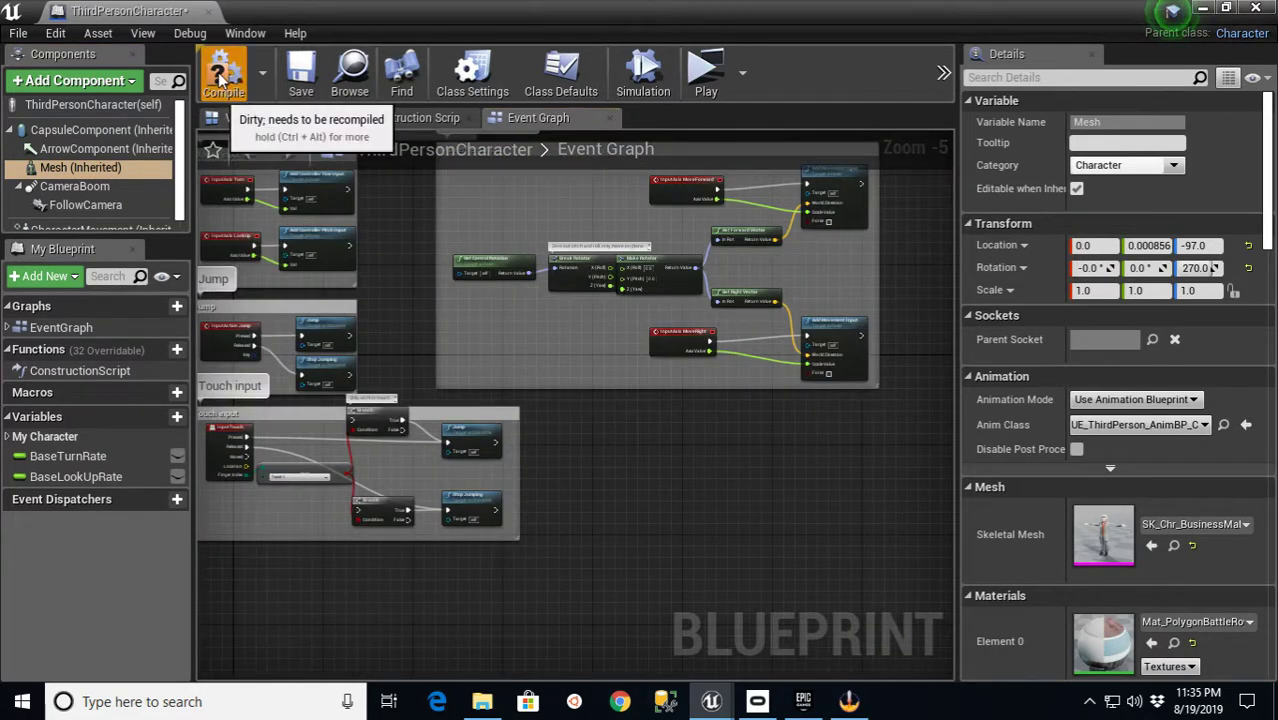
pyautogui.click(449, 229)
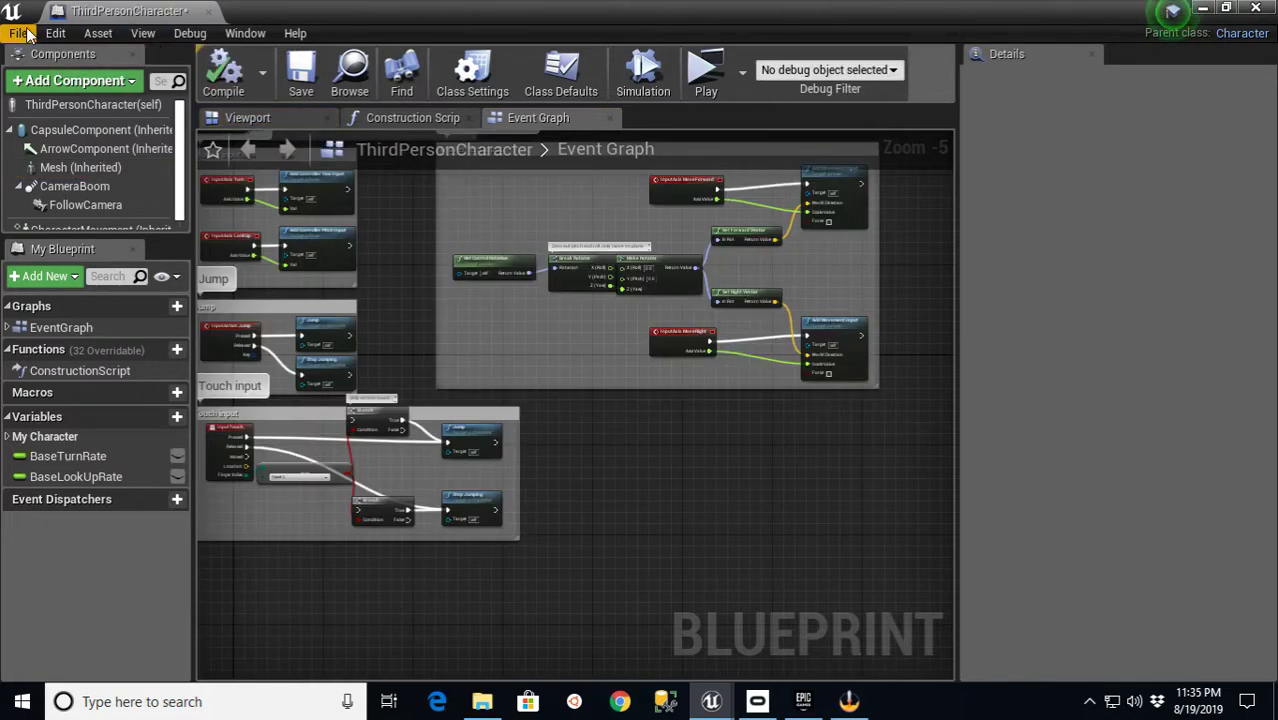
# - Close the blueprint, launch a standalone play, and run the character up the stairs and across the floor
pyautogui.click(208, 11)
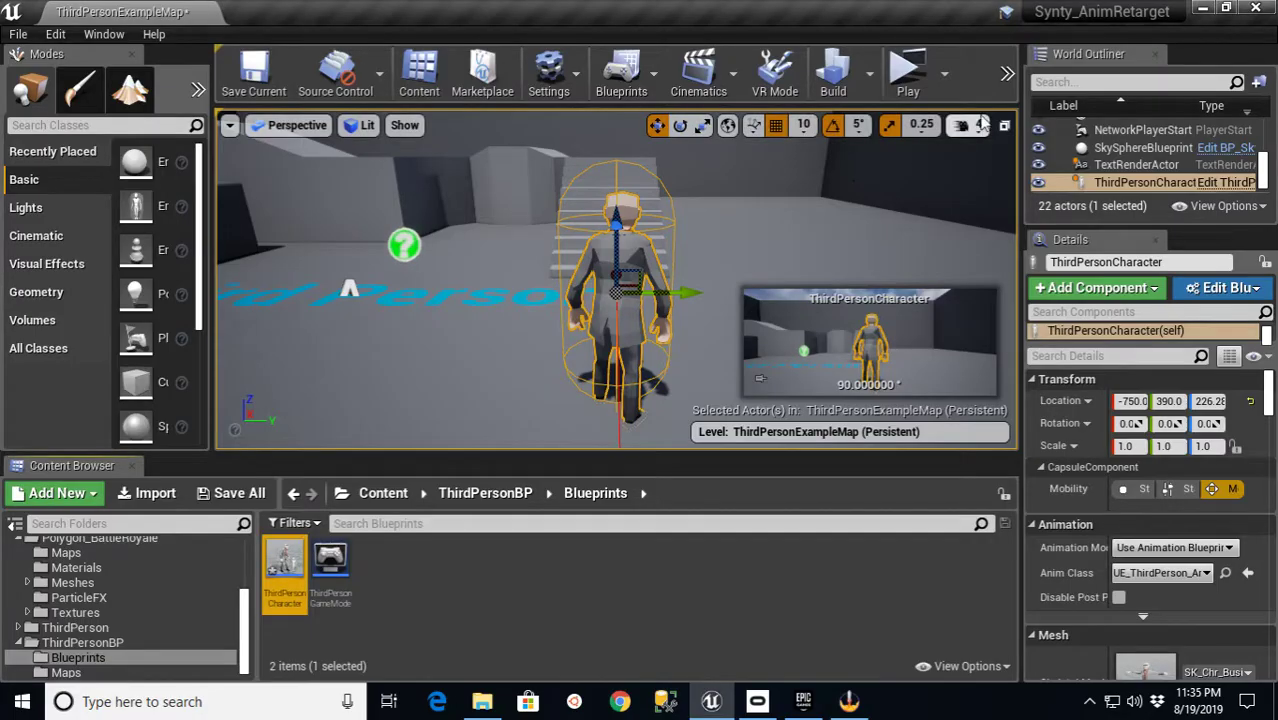
pyautogui.click(898, 72)
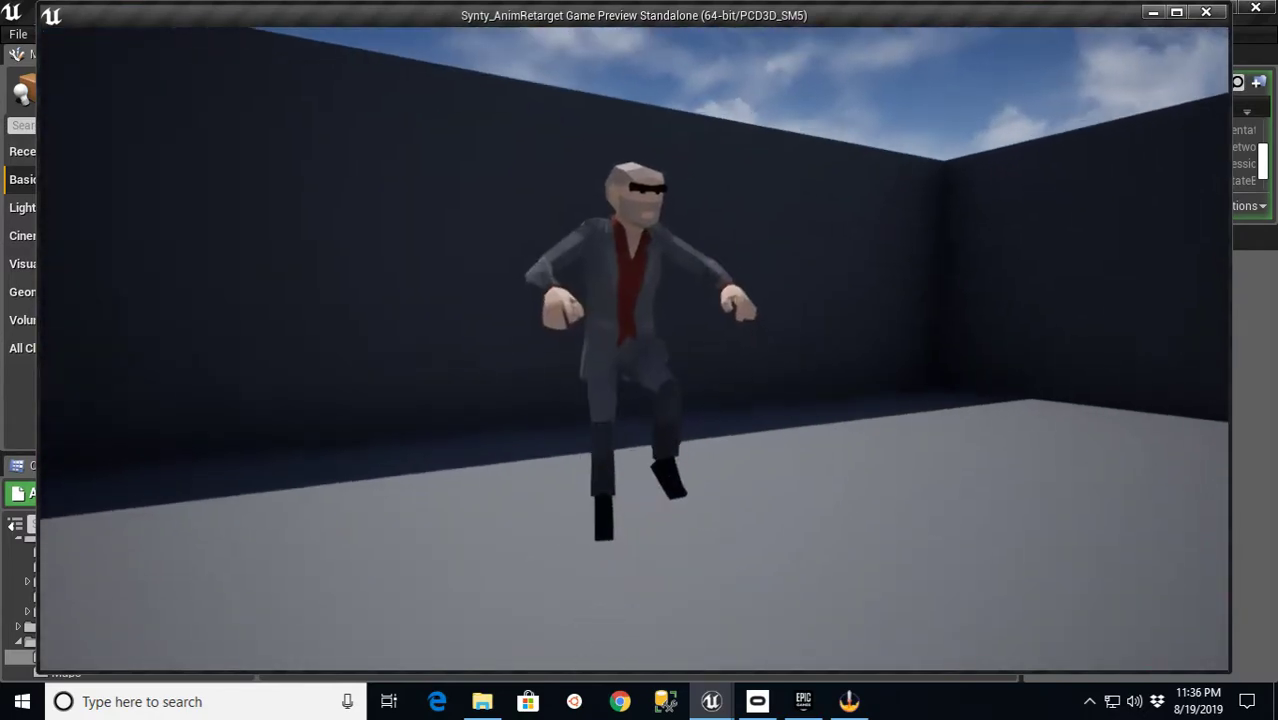
pyautogui.press('w')
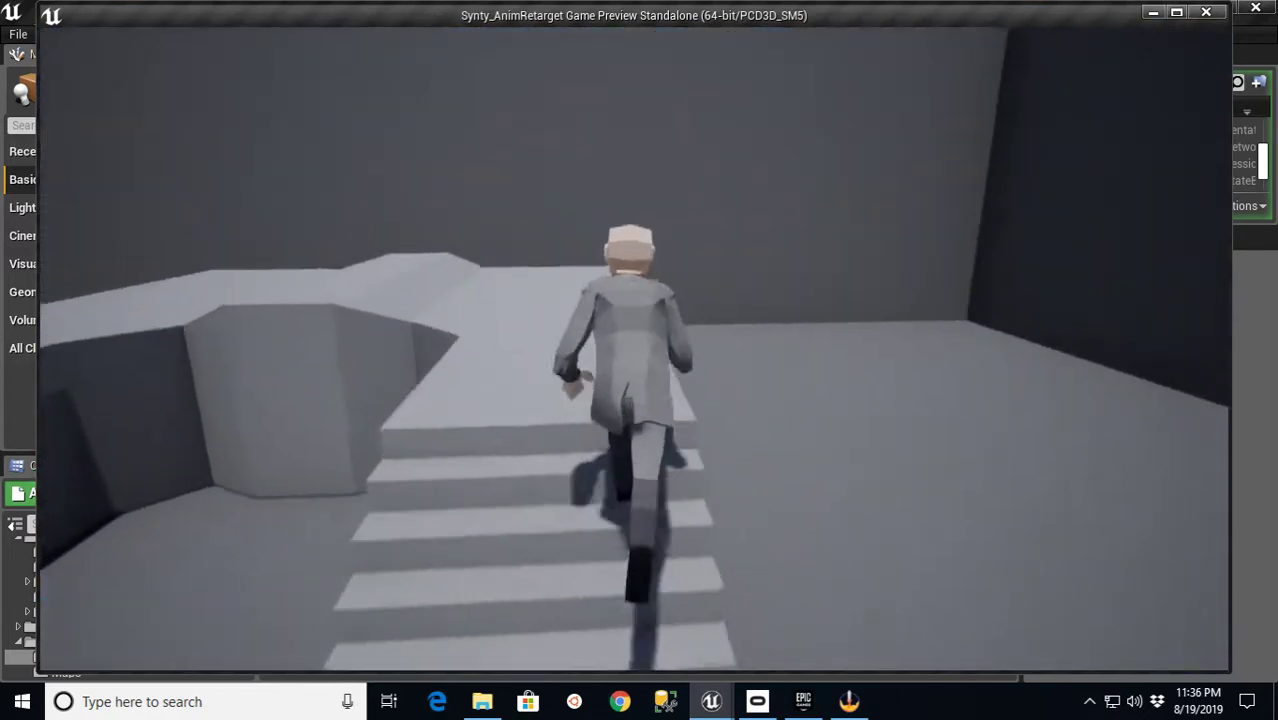
pyautogui.press('w')
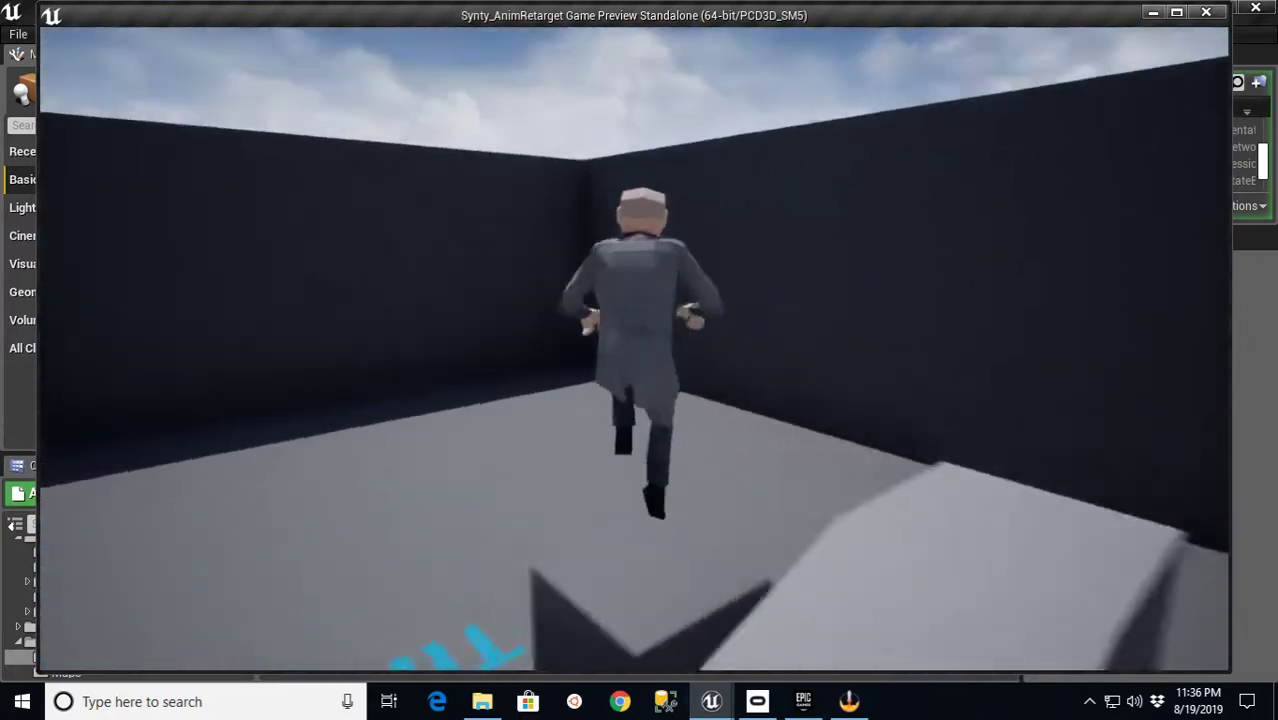
pyautogui.press('w')
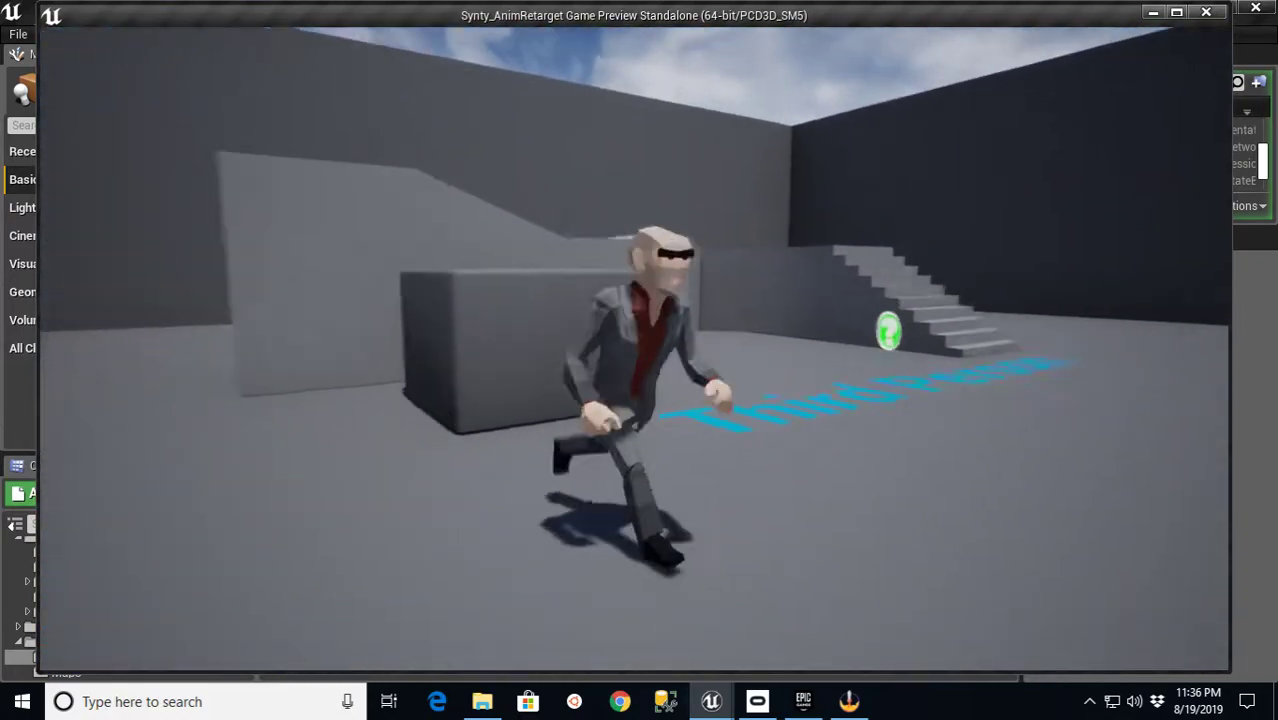
pyautogui.press('w')
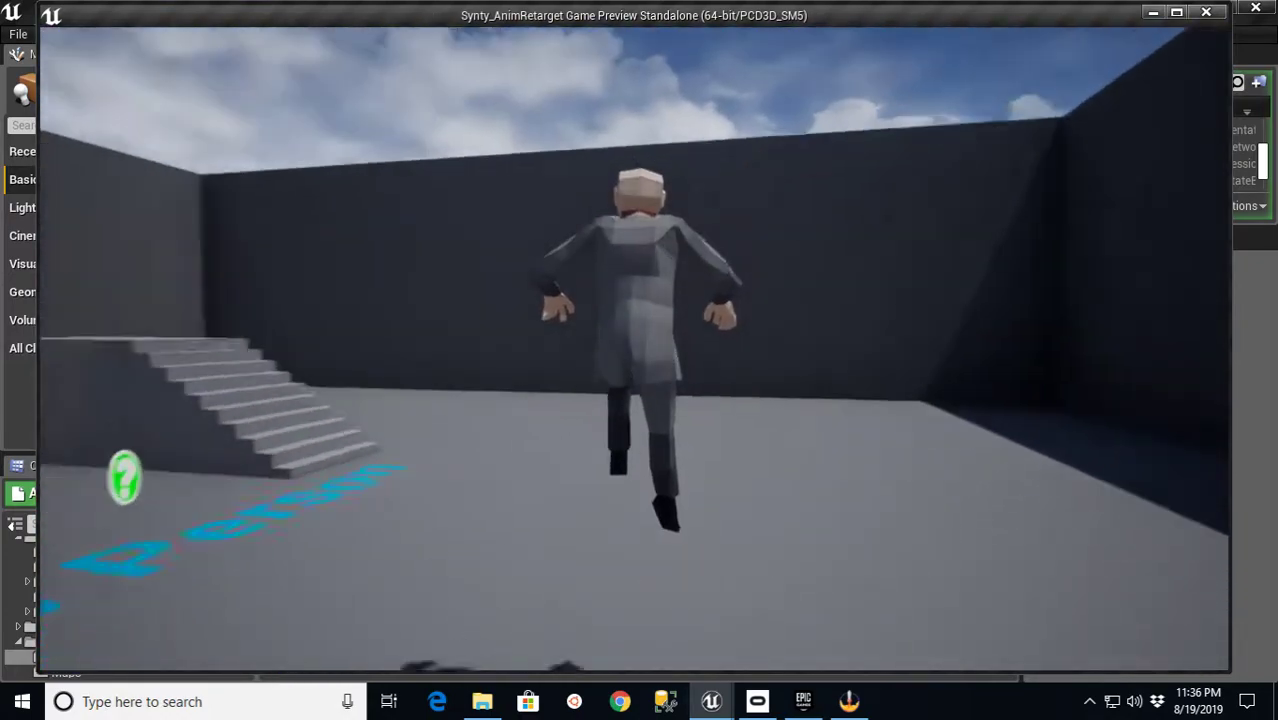
pyautogui.press('w')
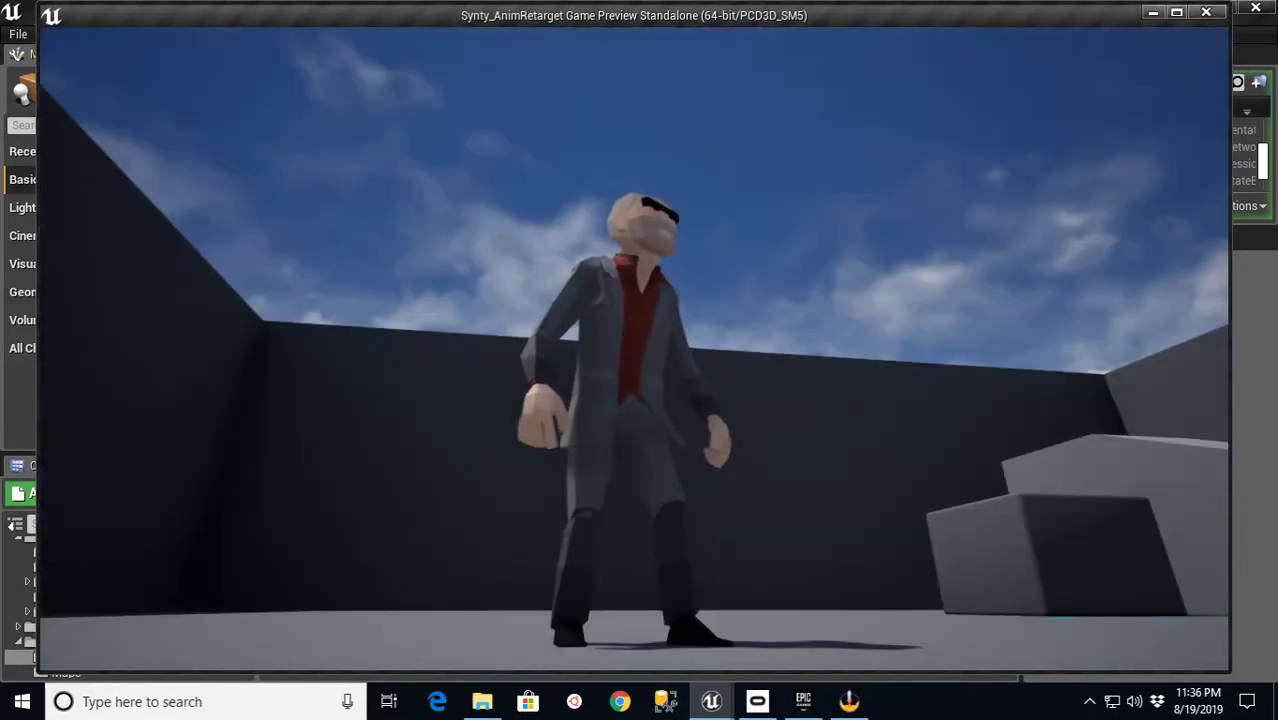
# - Walk the character around the corner and toward the stairs and blocks, then stop play with Esc
pyautogui.press('a')
pyautogui.press('w')
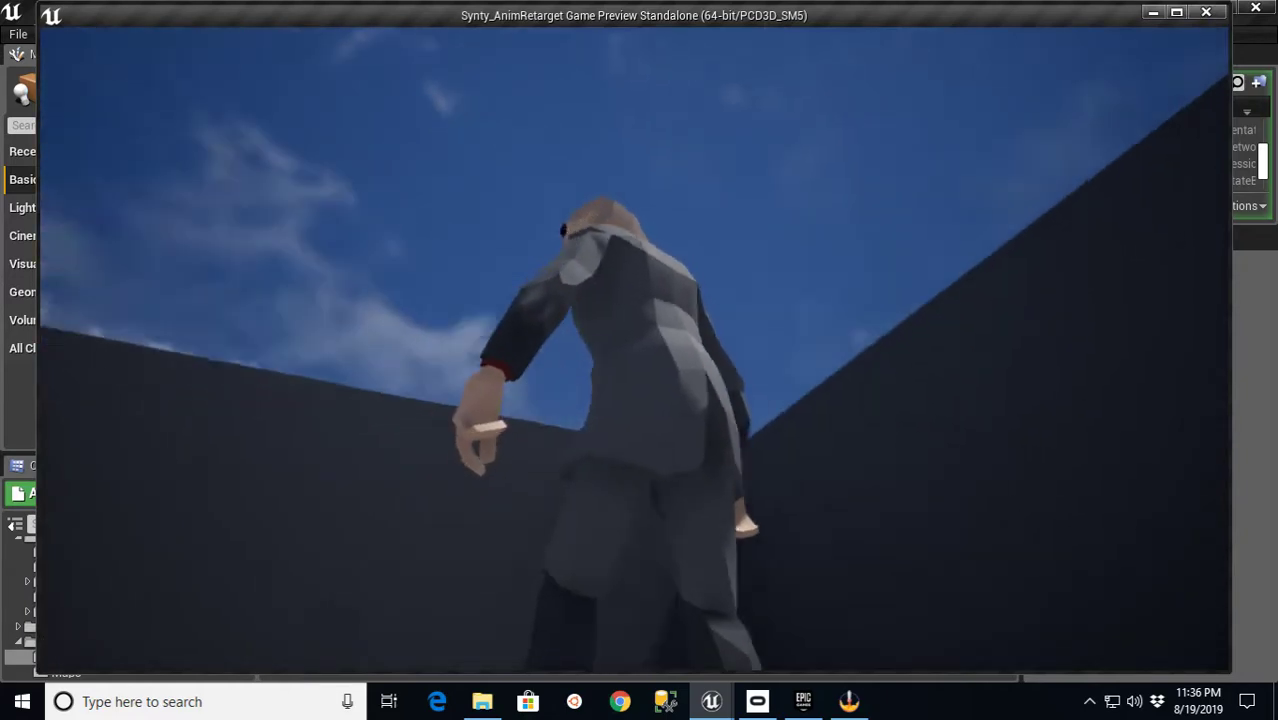
pyautogui.press('s')
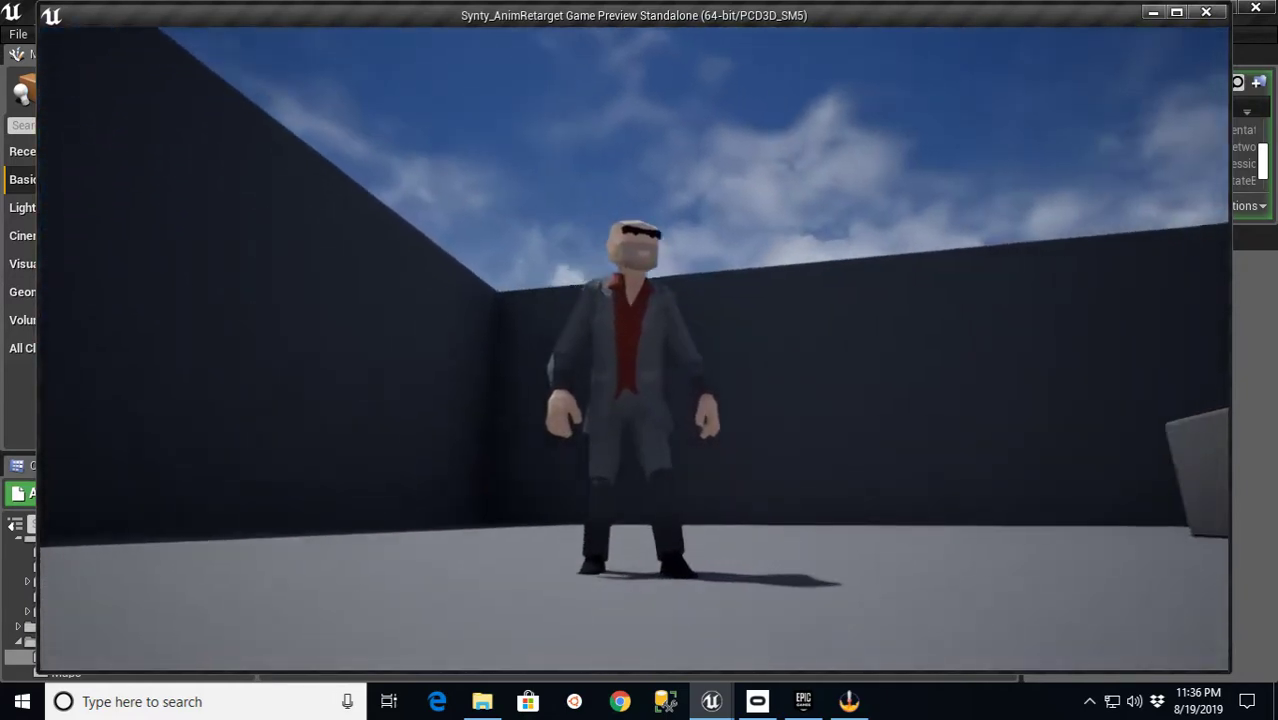
pyautogui.press('w')
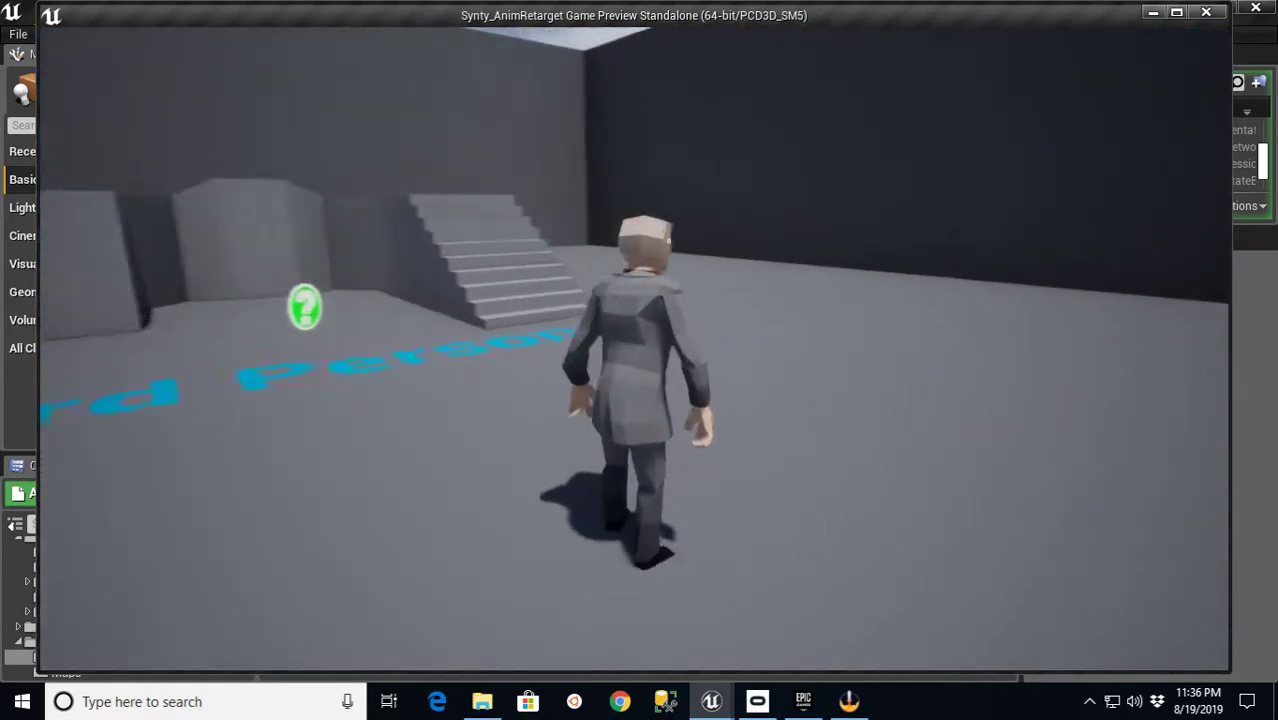
pyautogui.press('s')
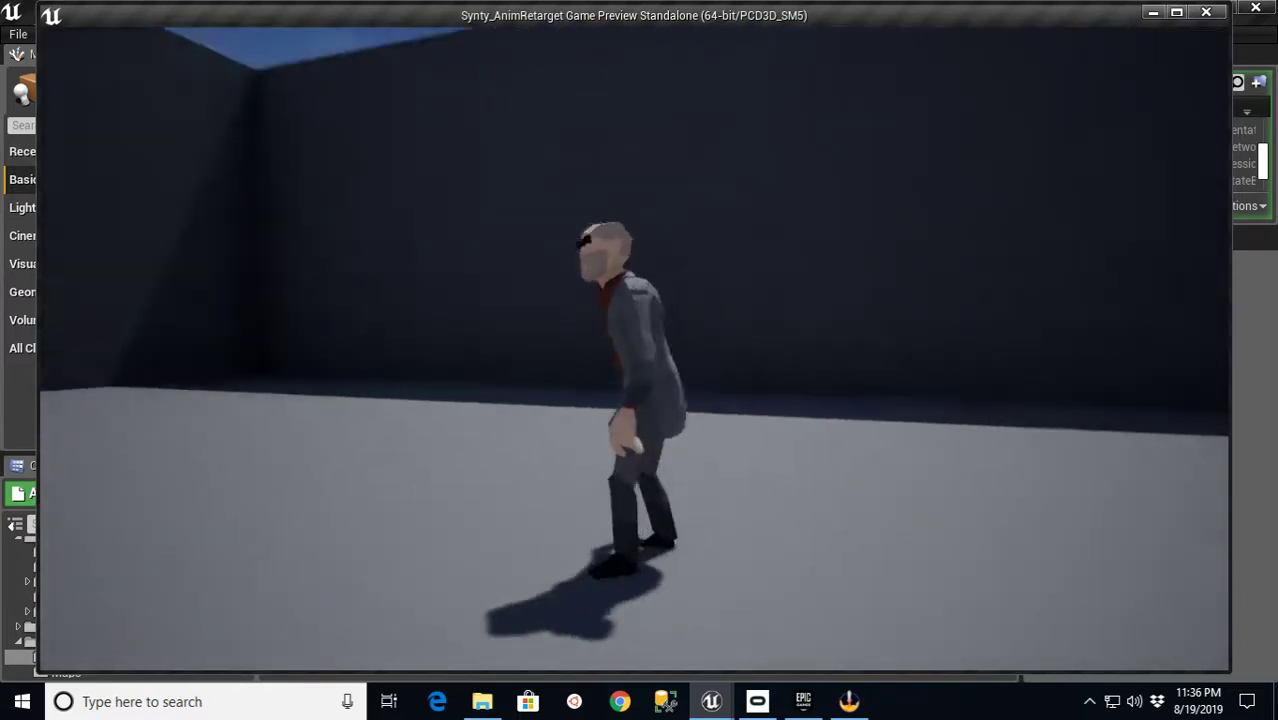
pyautogui.press('w')
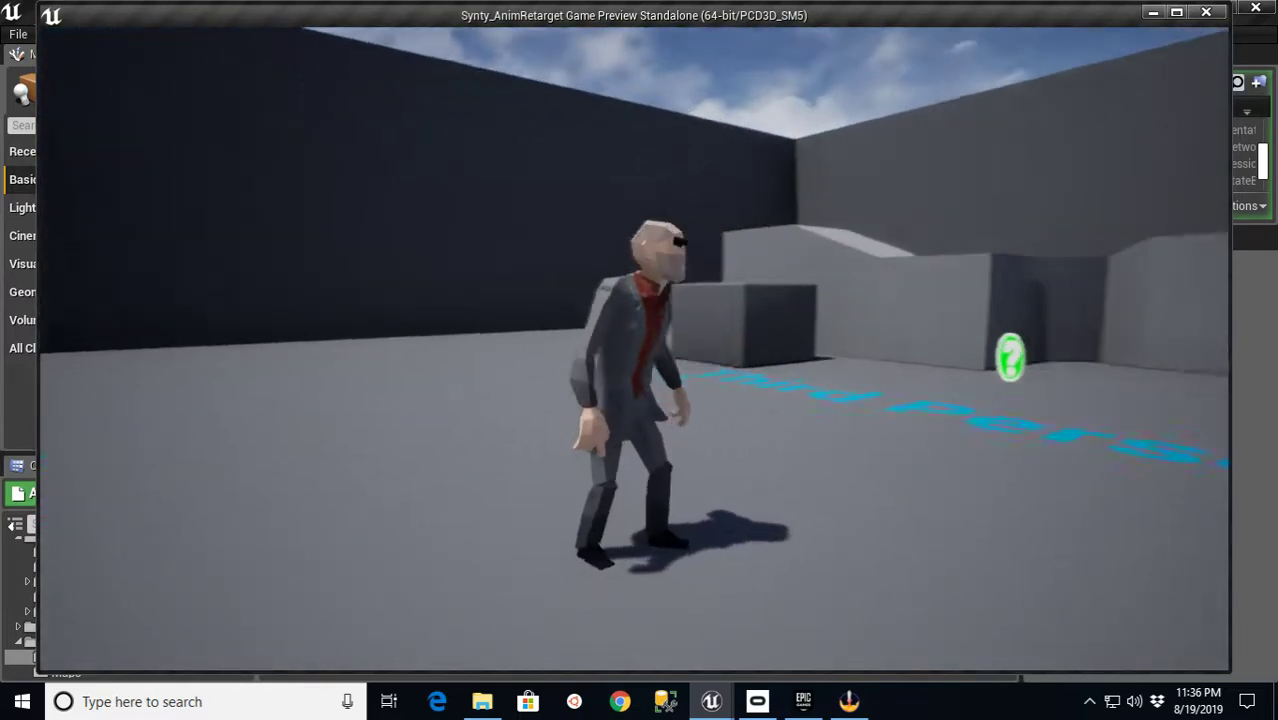
pyautogui.press('s')
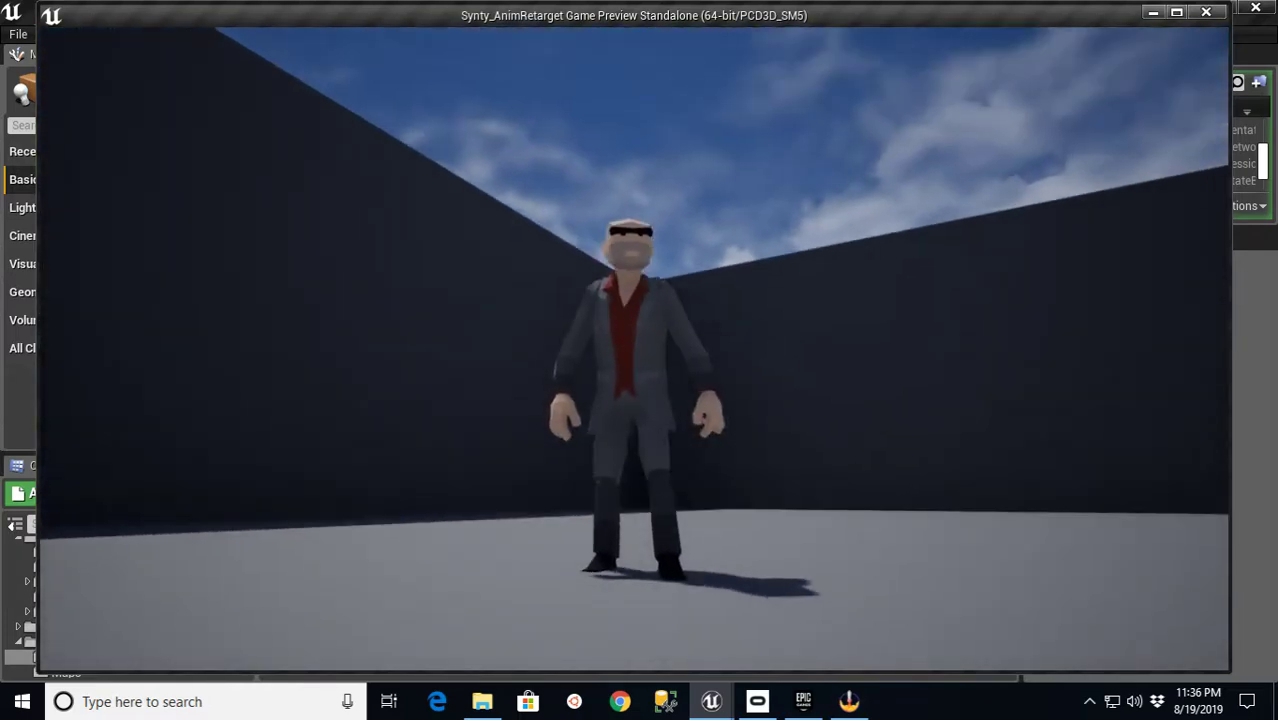
pyautogui.press('w')
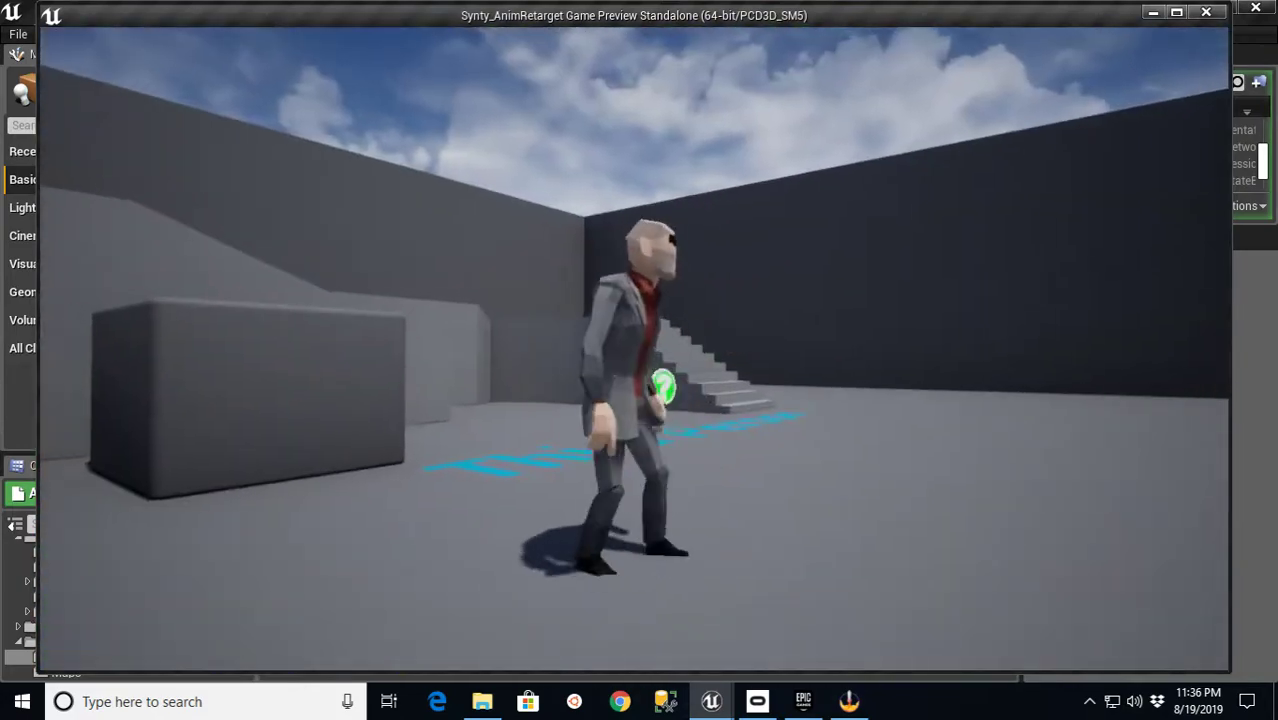
pyautogui.press('Escape')
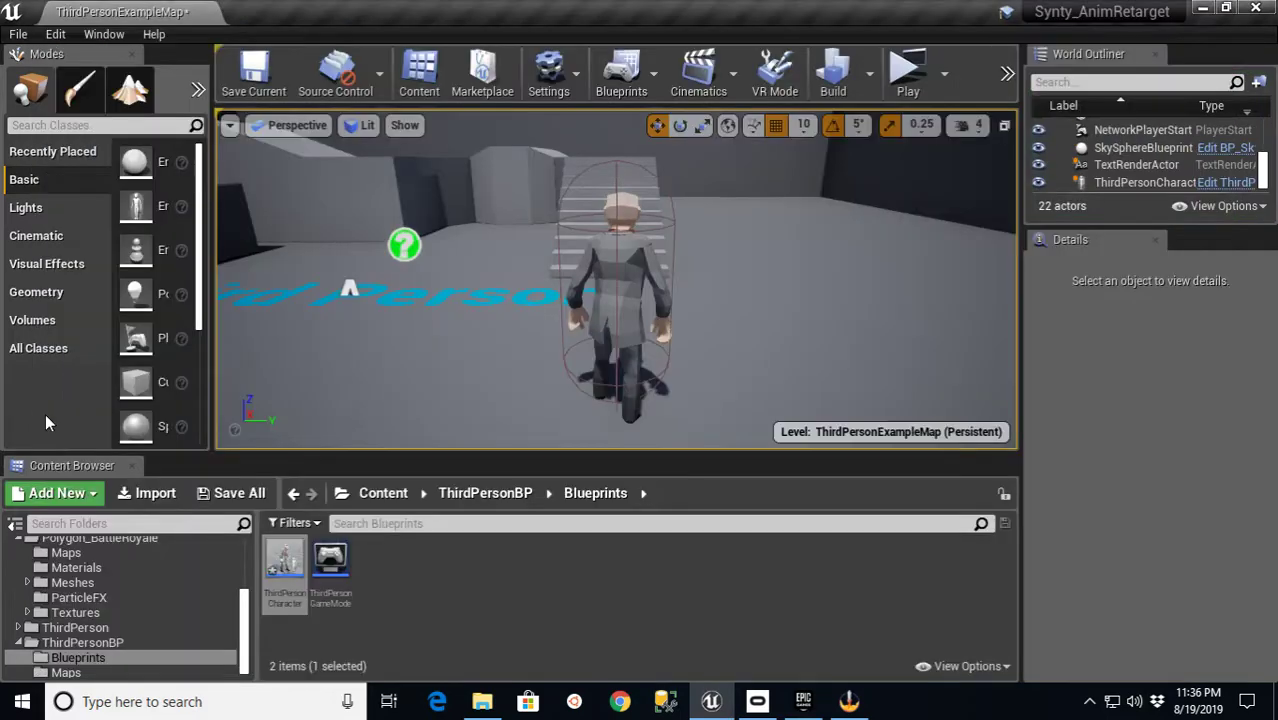
# - Open UE4_Mannequin_Skeleton from Mannequin/Character/Mesh, view its reference T-pose, then close it
pyautogui.click(19, 645)
pyautogui.click(16, 567)
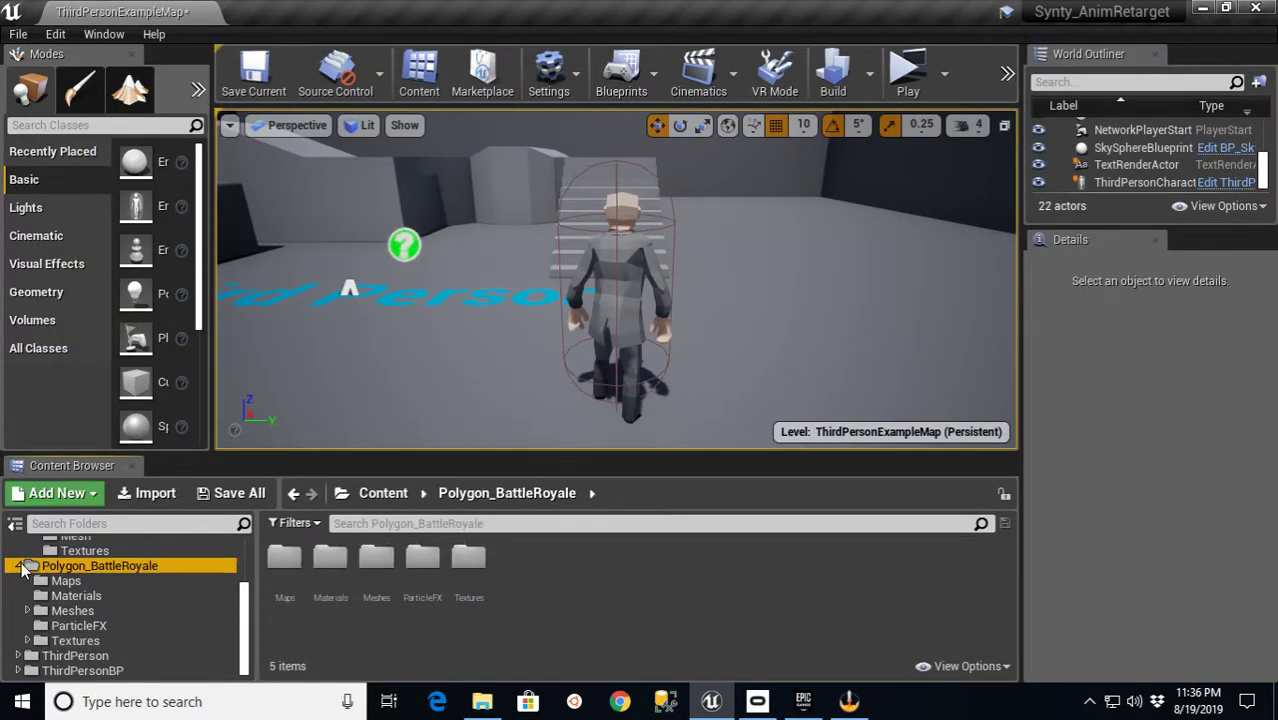
pyautogui.click(19, 567)
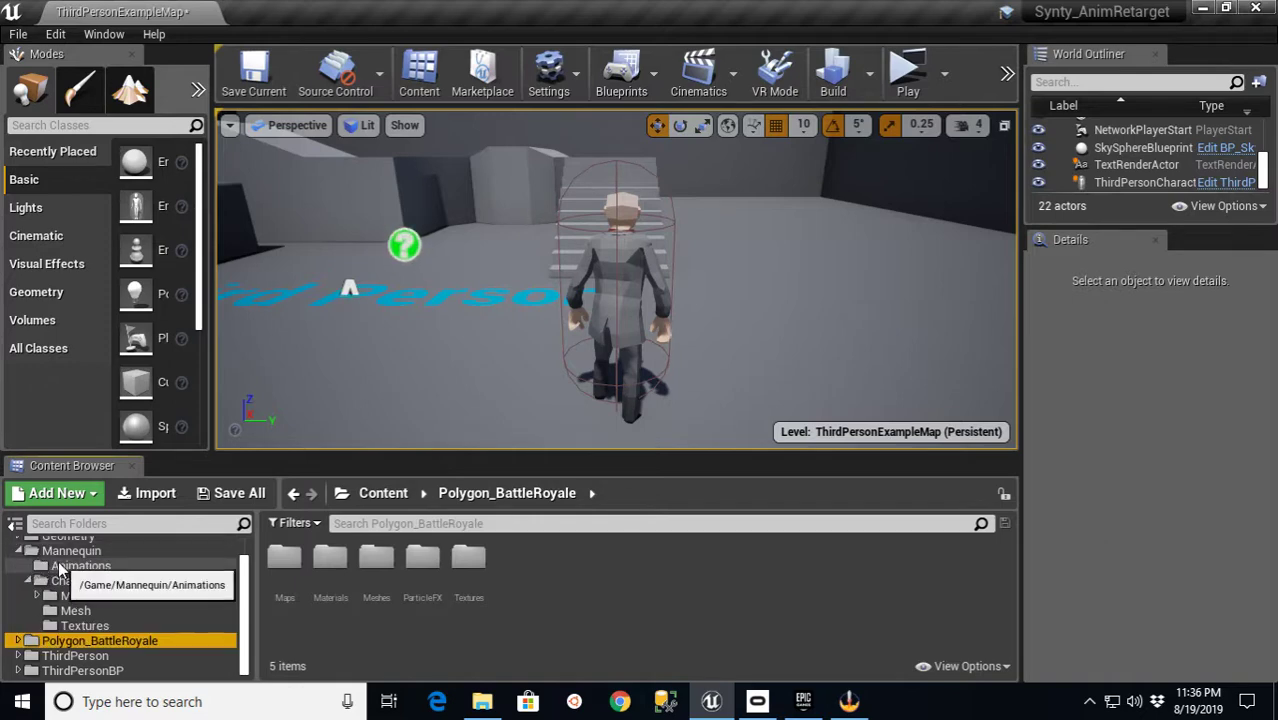
pyautogui.click(66, 551)
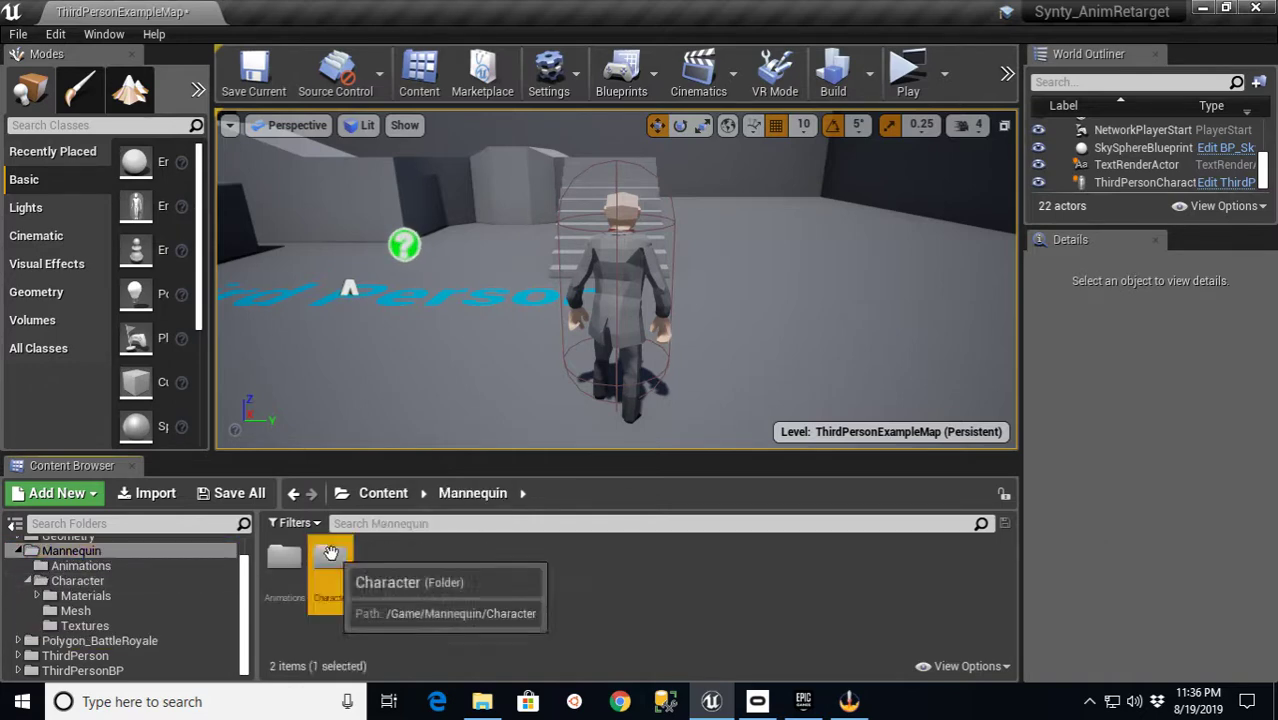
pyautogui.doubleClick(330, 557)
pyautogui.doubleClick(326, 560)
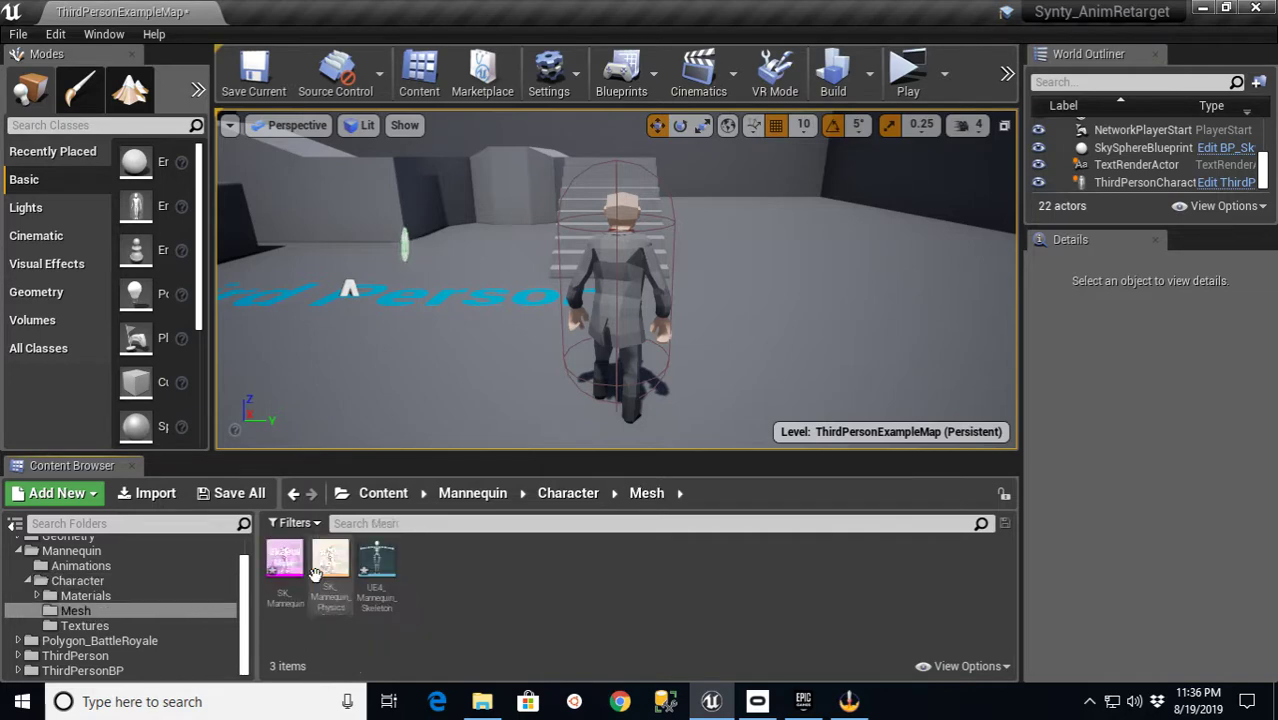
pyautogui.doubleClick(393, 578)
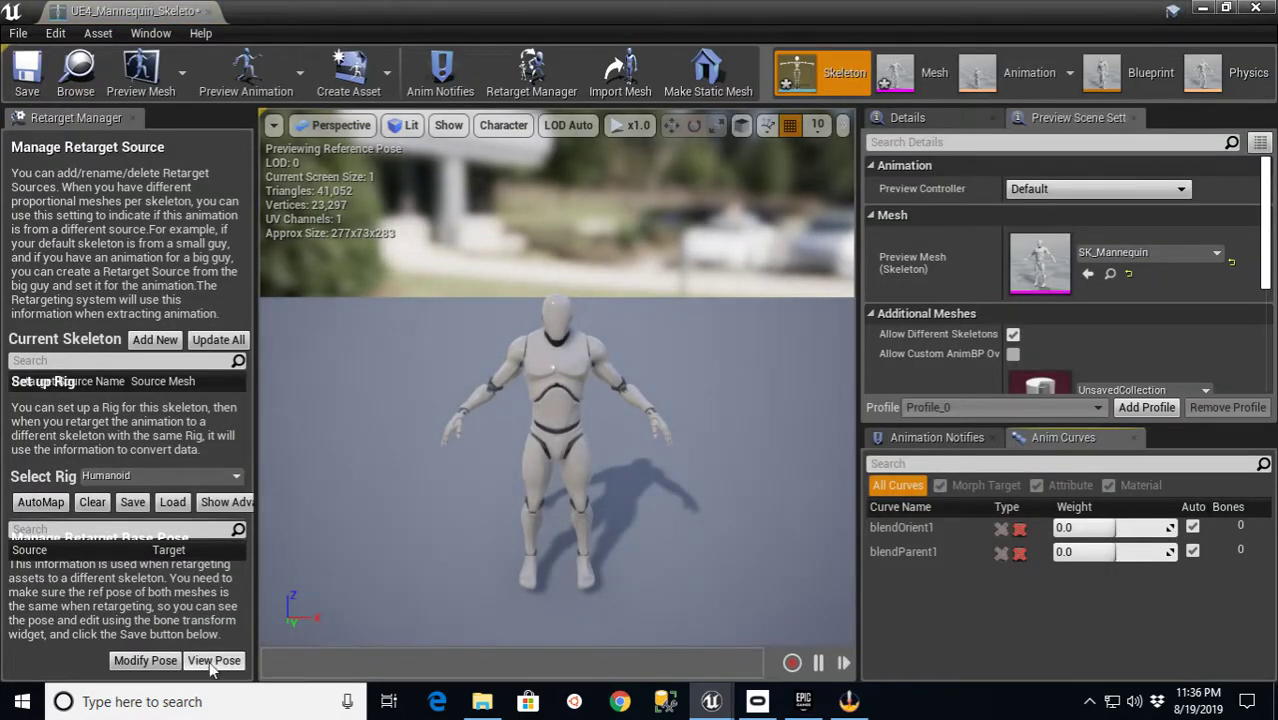
pyautogui.click(212, 662)
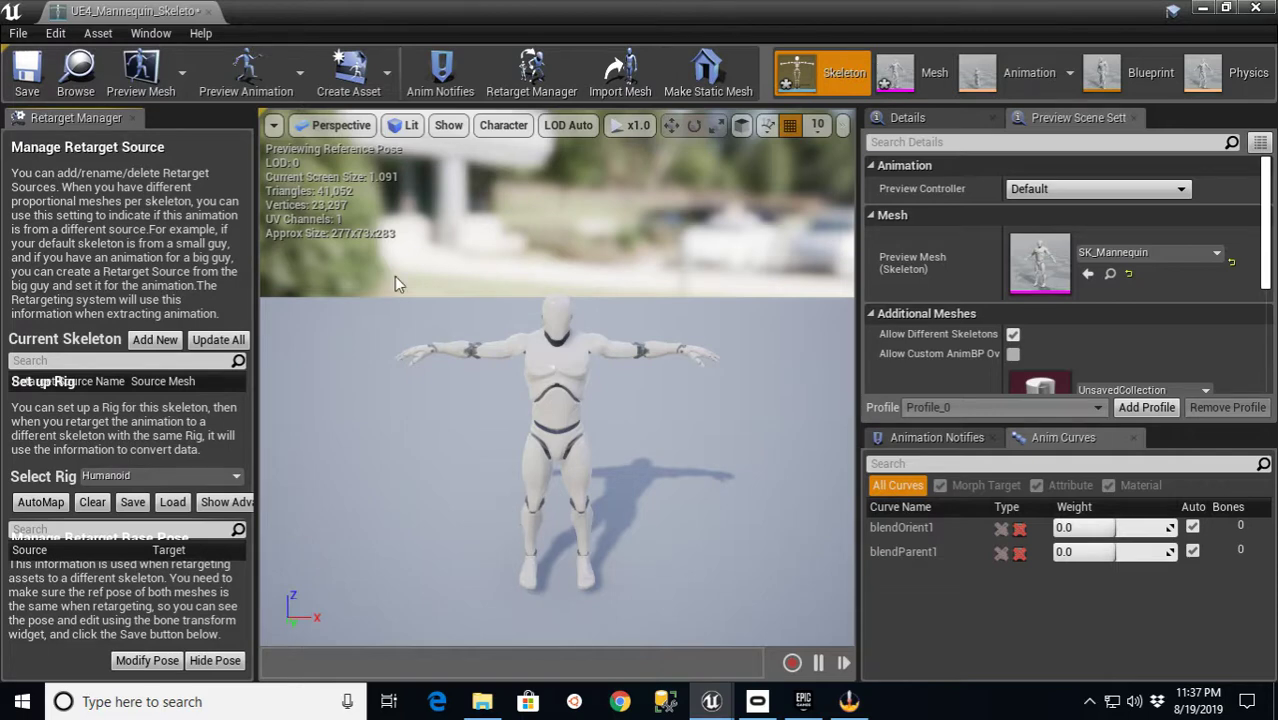
pyautogui.click(208, 12)
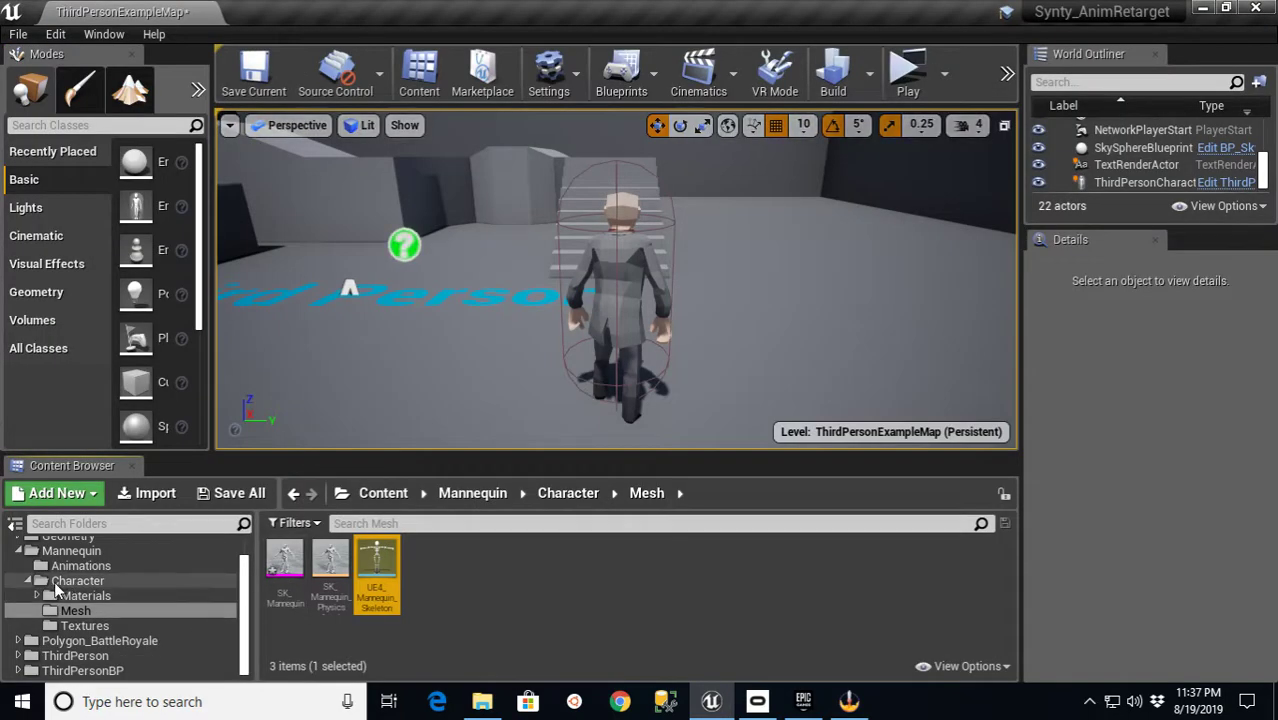
# - Go to Polygon_BattleRoyale/Meshes/Characters and select SK_Chr_ToplessMale_01_Skeleton
pyautogui.click(29, 582)
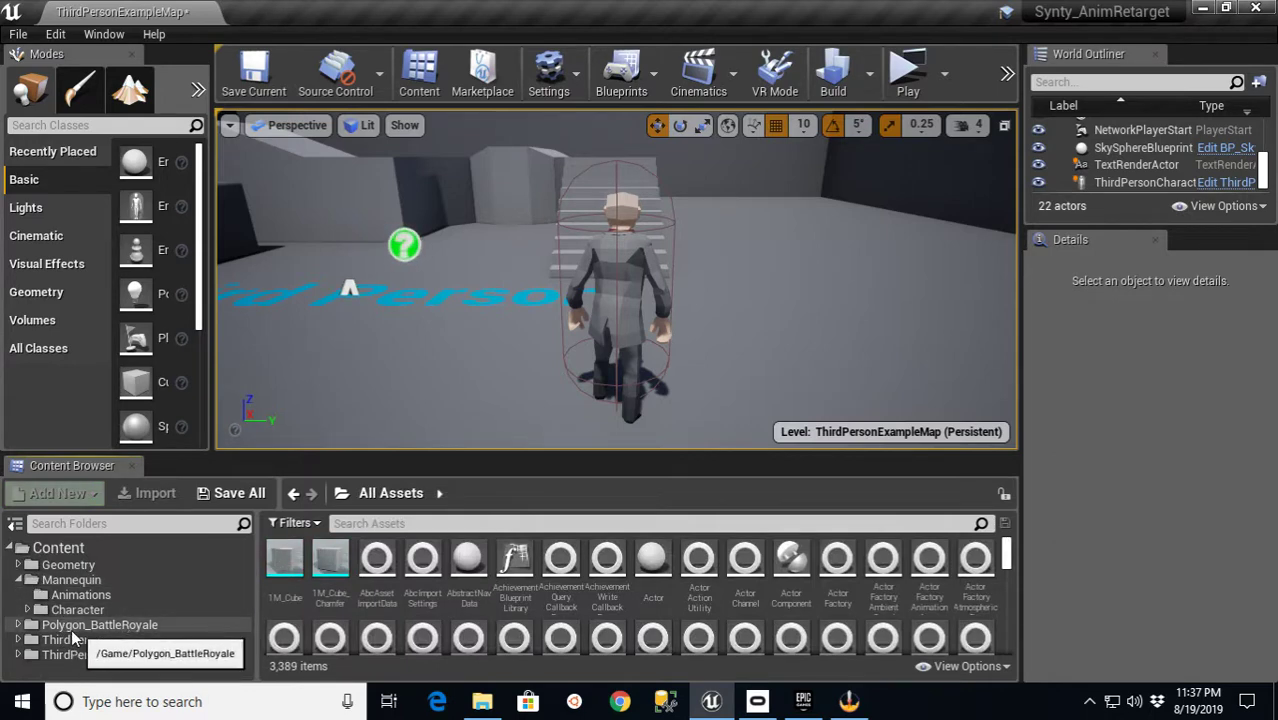
pyautogui.click(18, 625)
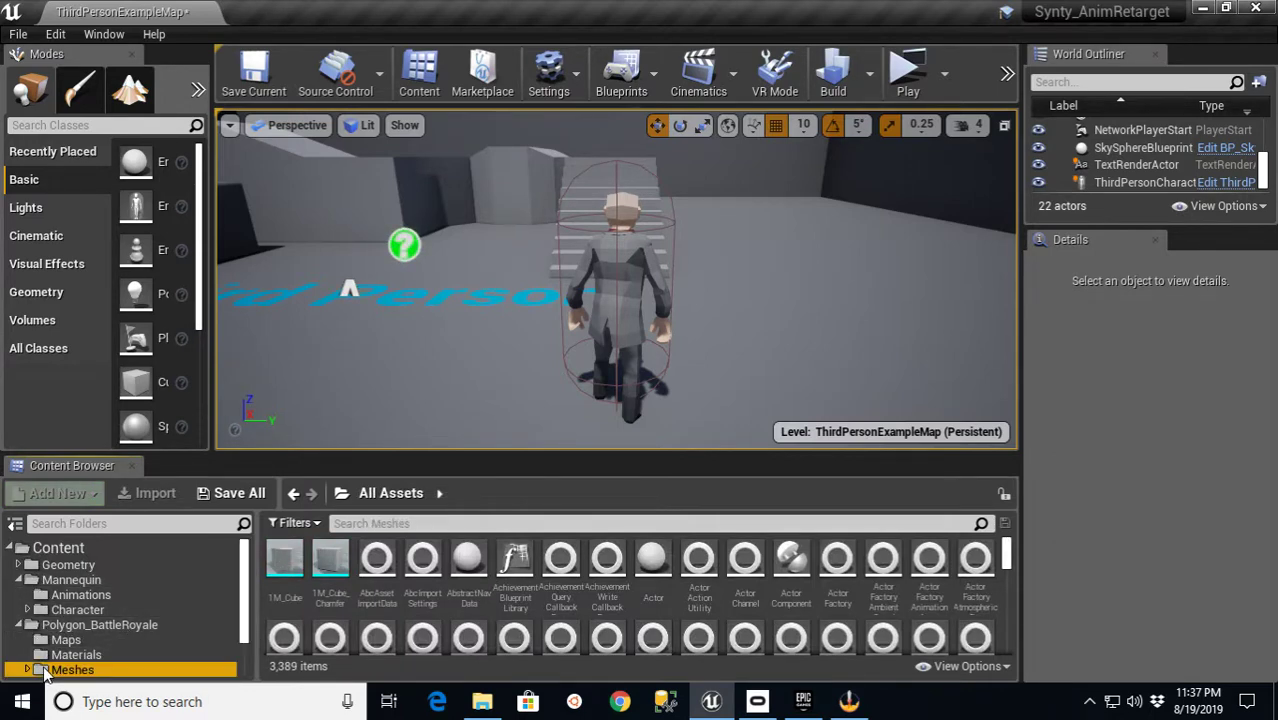
pyautogui.click(70, 669)
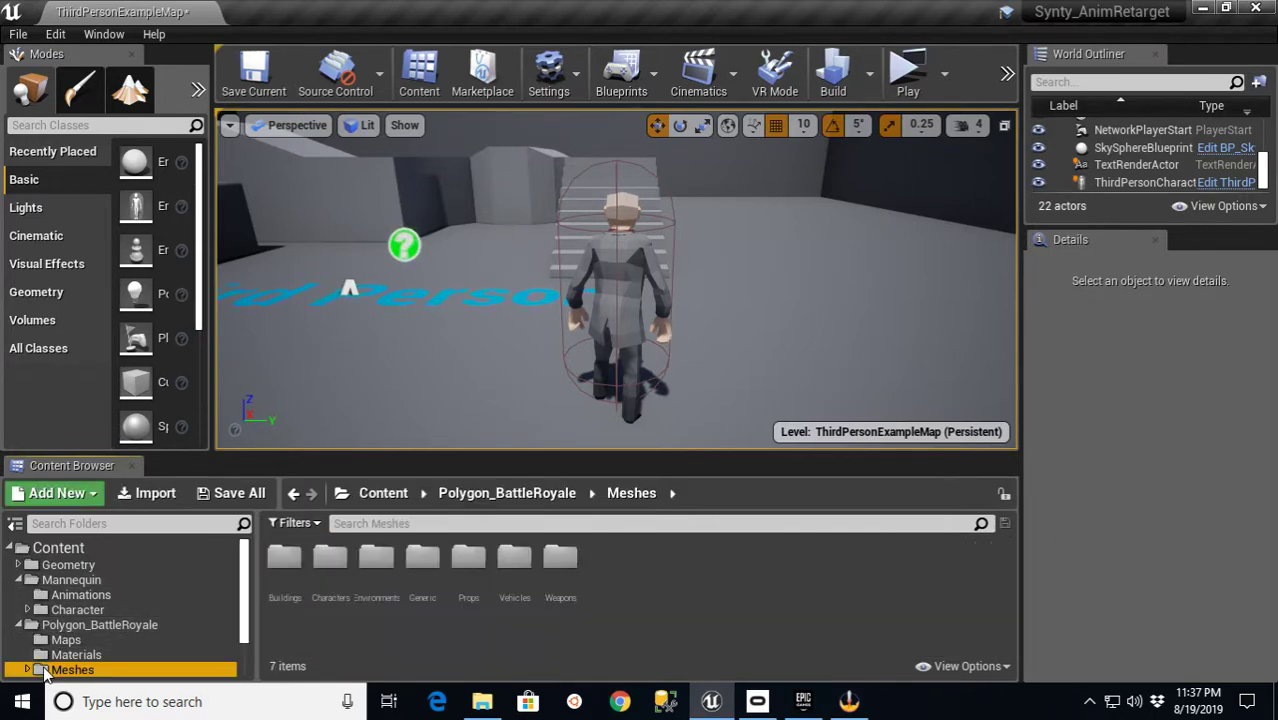
pyautogui.doubleClick(330, 562)
pyautogui.scroll(-2, 788, 614)
pyautogui.click(652, 553)
# - Open SK_Chr_ToplessMale_01_Skeleton and resize the retarget settings panel to inspect the bone mappings
pyautogui.doubleClick(656, 553)
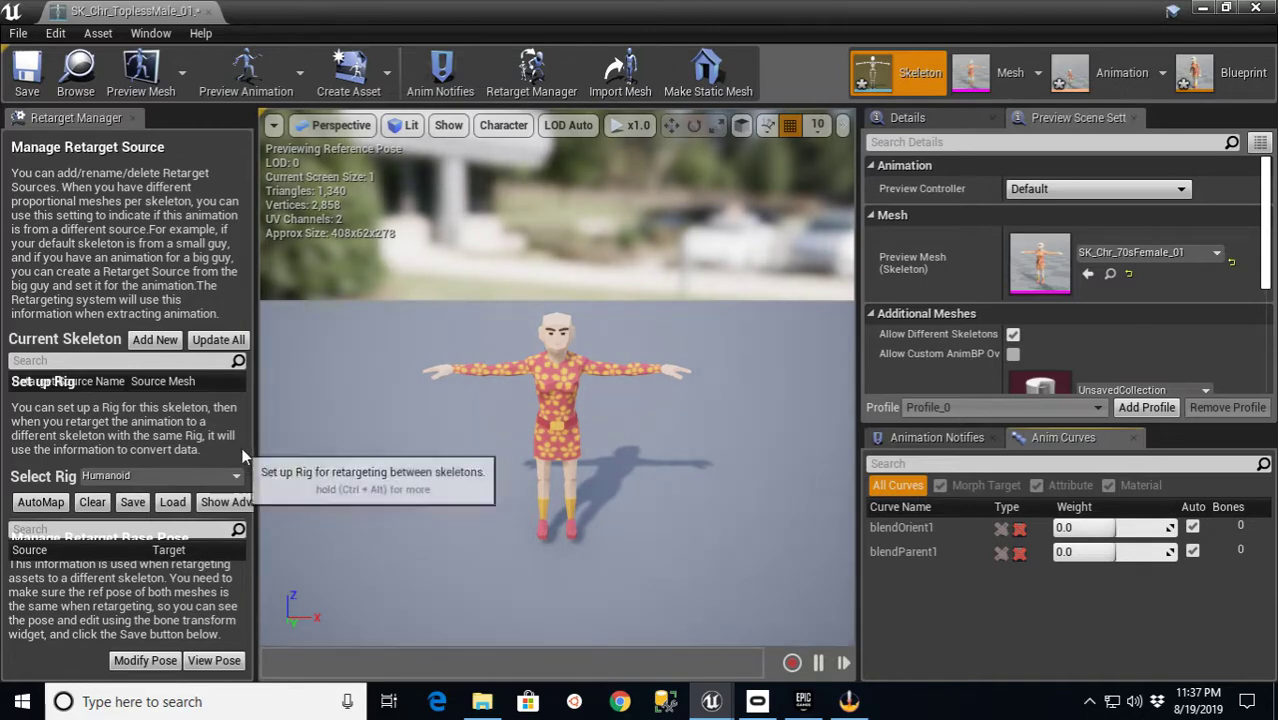
pyautogui.moveTo(254, 448); pyautogui.dragTo(495, 448)
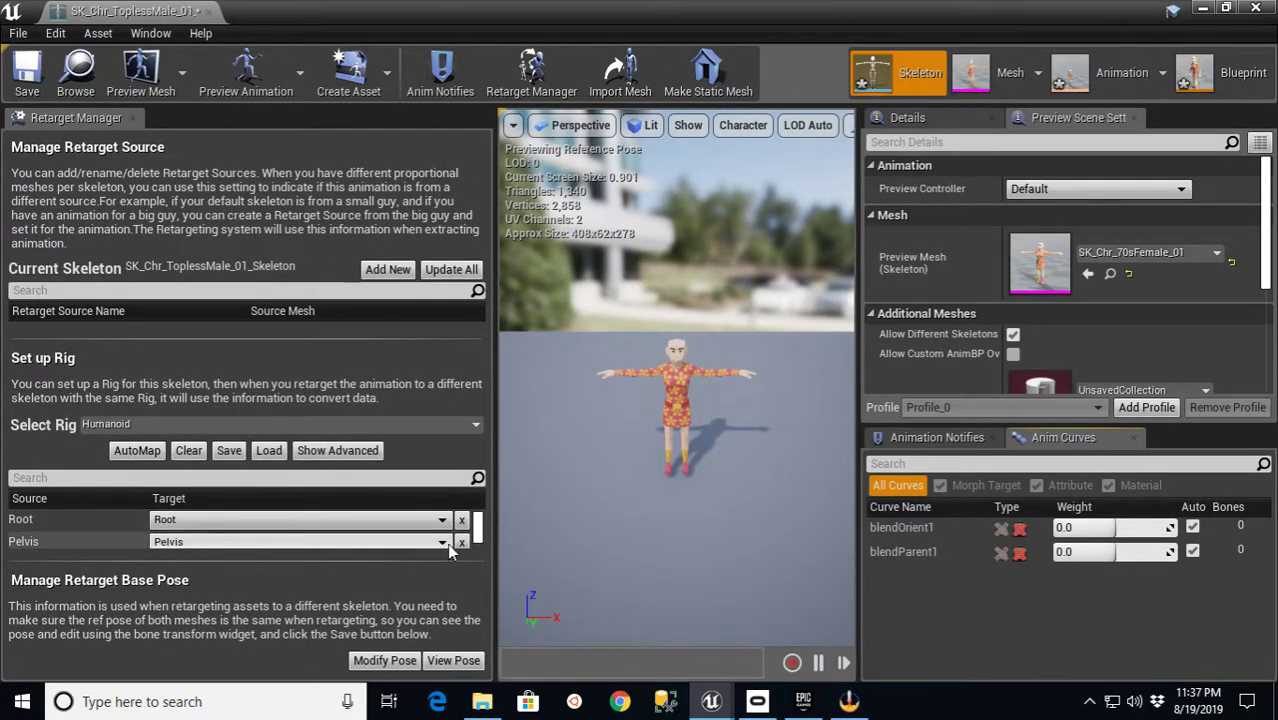
pyautogui.scroll(-5, 478, 538)
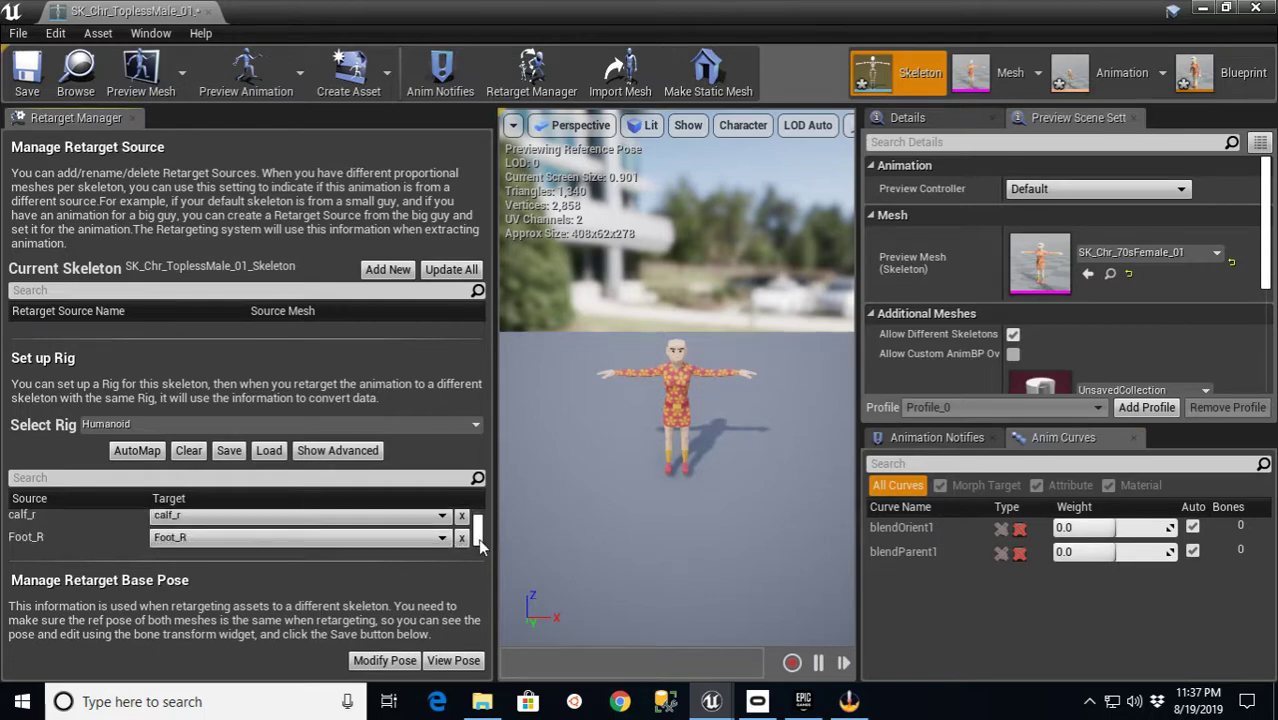
pyautogui.scroll(5, 478, 538)
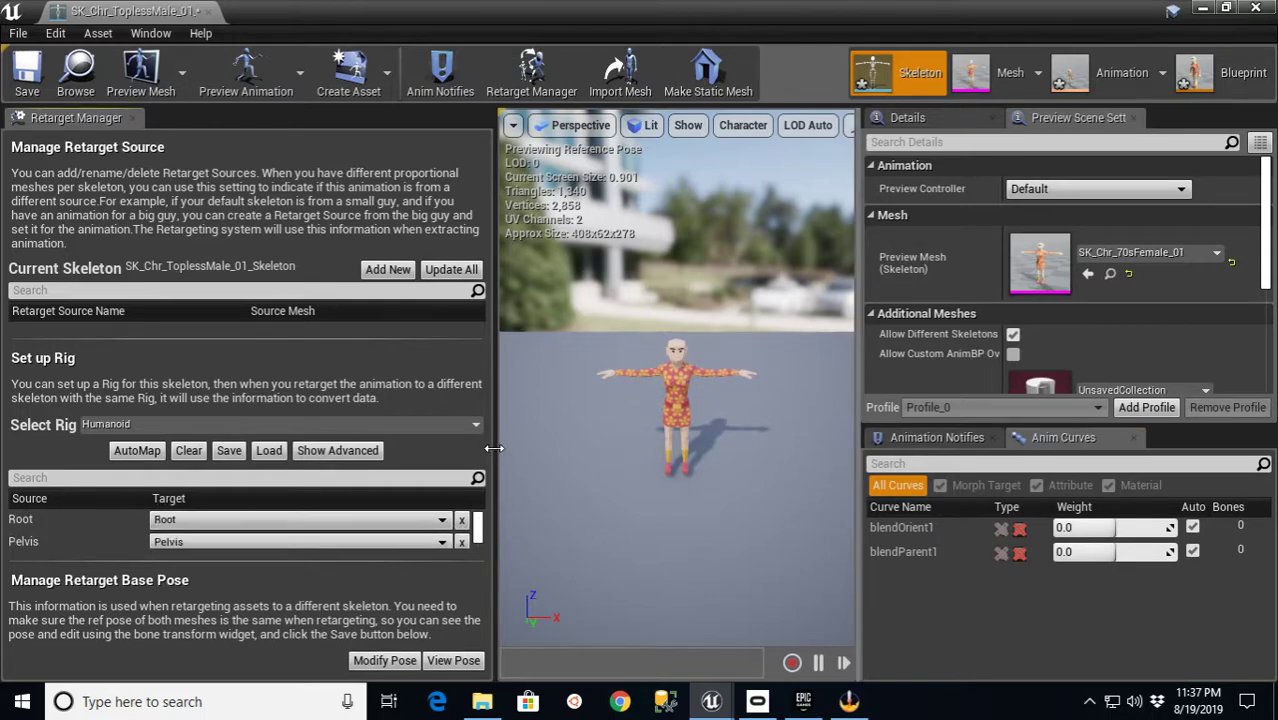
pyautogui.moveTo(498, 448); pyautogui.dragTo(304, 460)
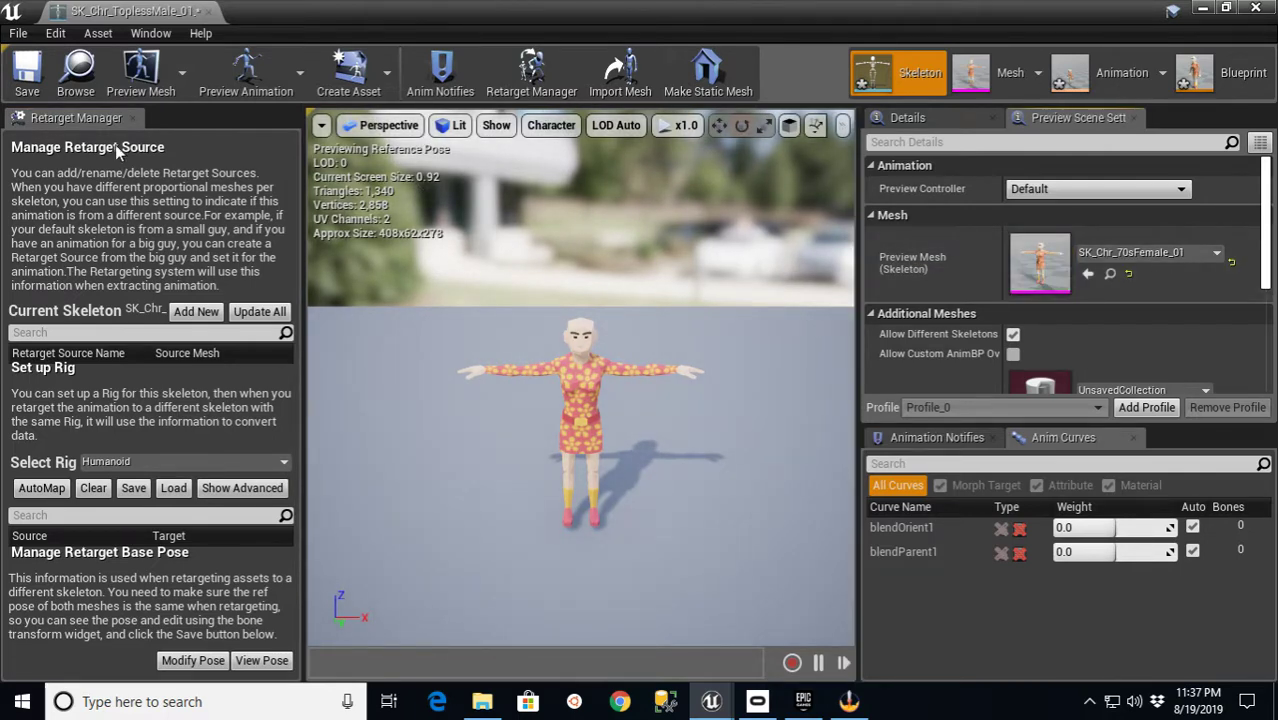
# - Set the preview mesh to SK_Chr_BusinessMale_01 and apply it to the asset
pyautogui.click(140, 70)
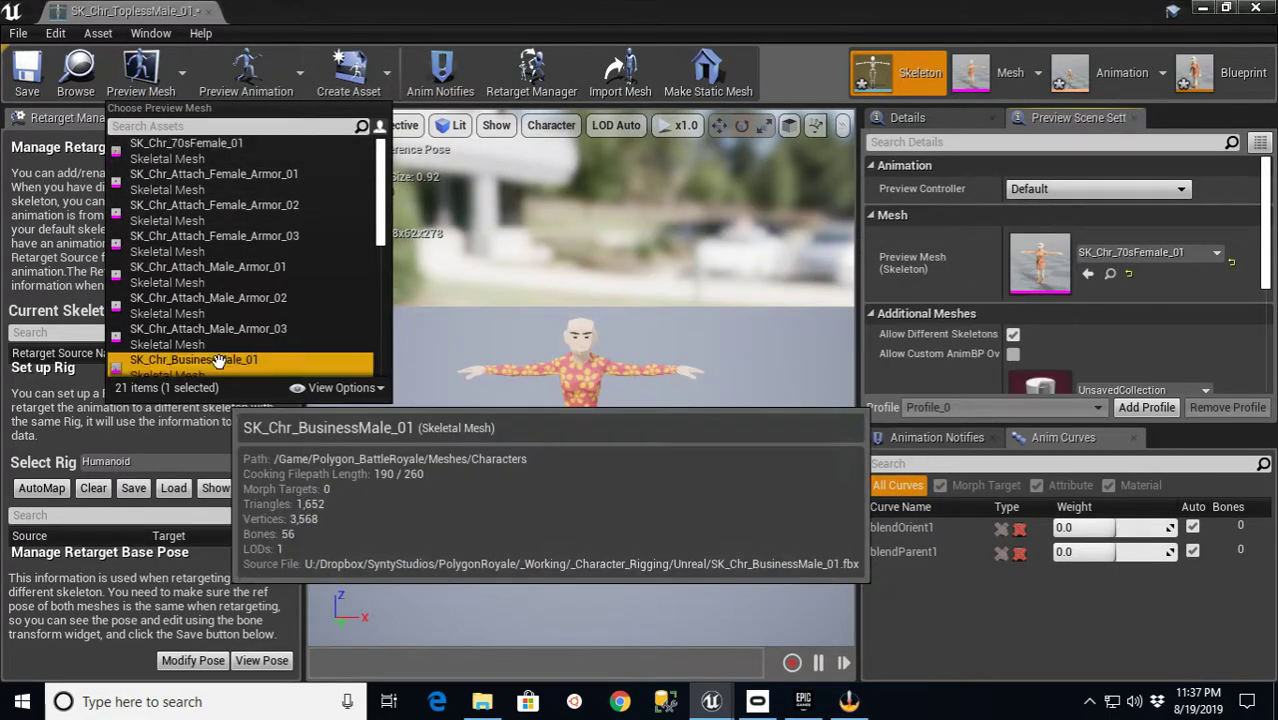
pyautogui.click(218, 360)
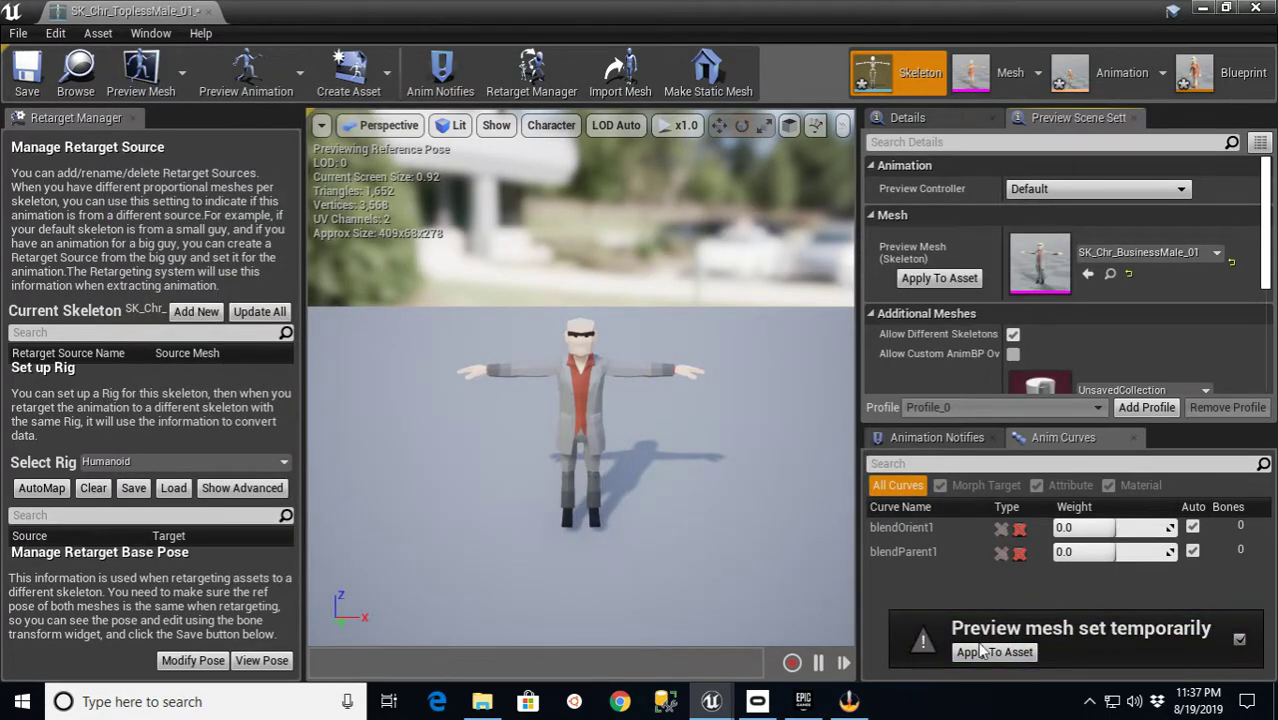
pyautogui.click(923, 277)
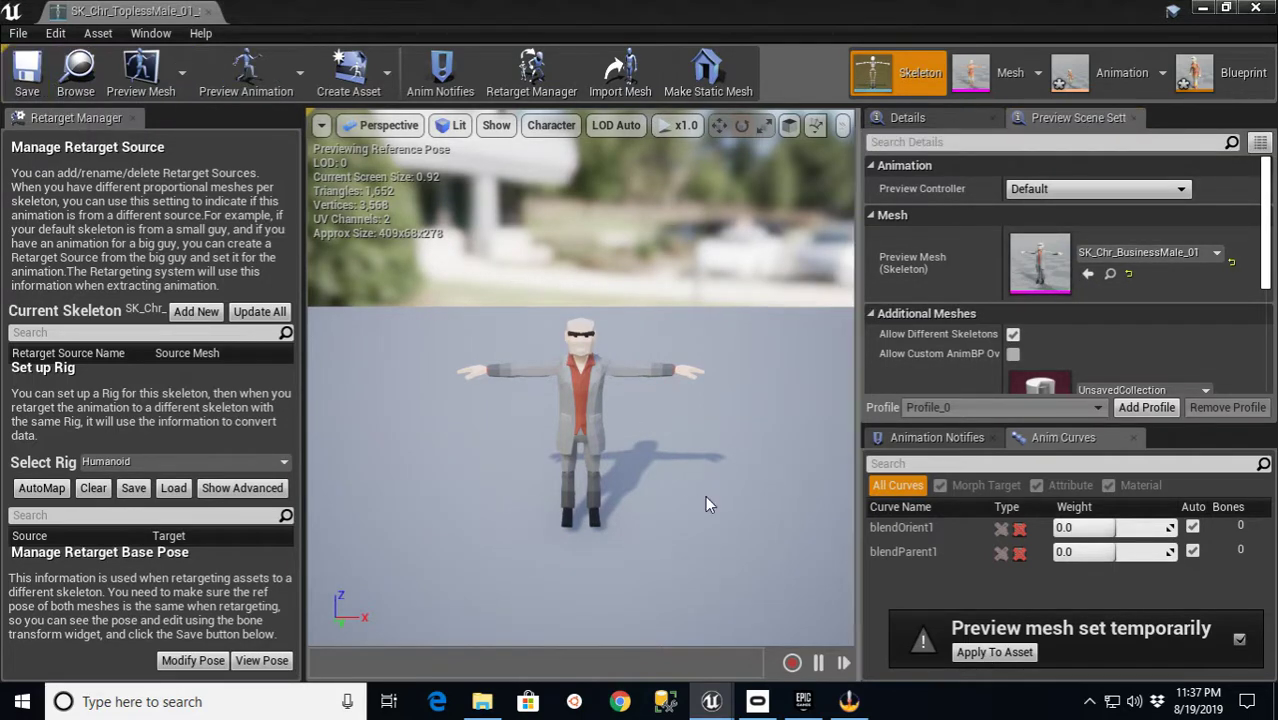
# - Close the skeleton editor and select ThirdPerson_AnimBP in the Mannequin Animations folder
pyautogui.click(205, 11)
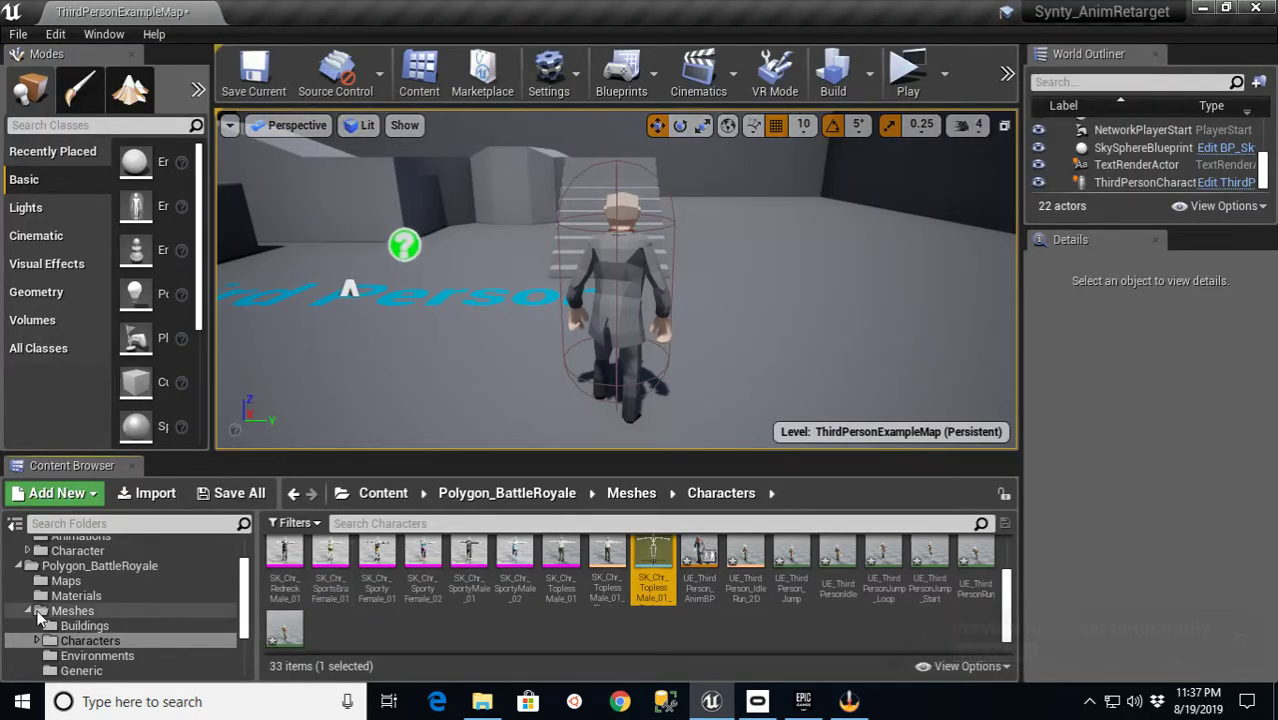
pyautogui.click(29, 611)
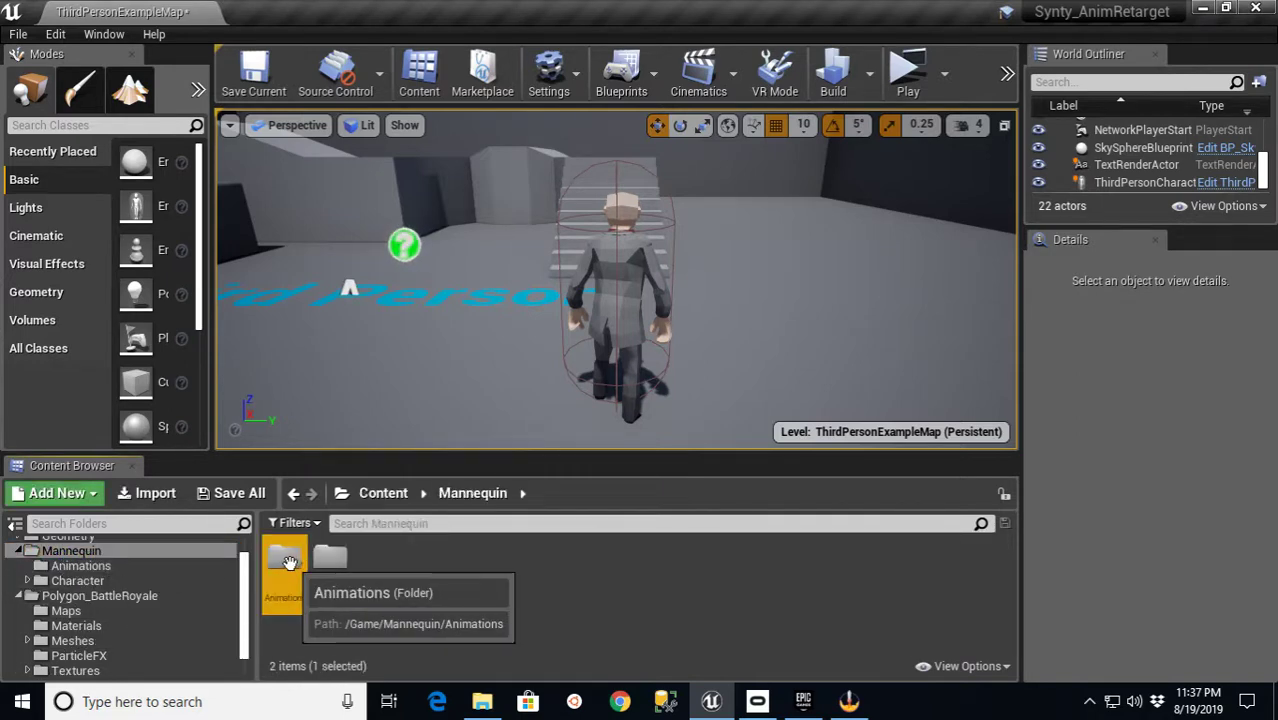
pyautogui.doubleClick(285, 560)
pyautogui.click(285, 562)
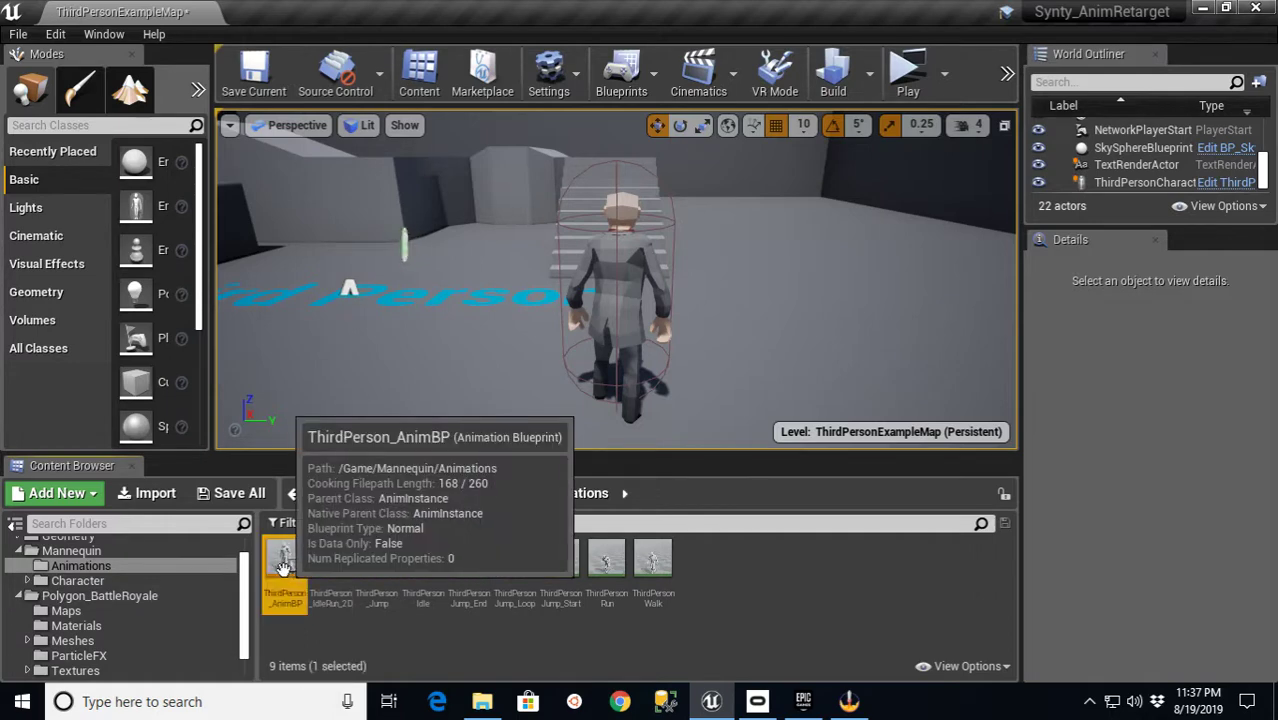
# - Begin retargeting ThirdPerson_AnimBP onto the ToplessMale skeleton, then close the dialog without retargeting
pyautogui.rightClick(285, 562)
pyautogui.moveTo(391, 168)
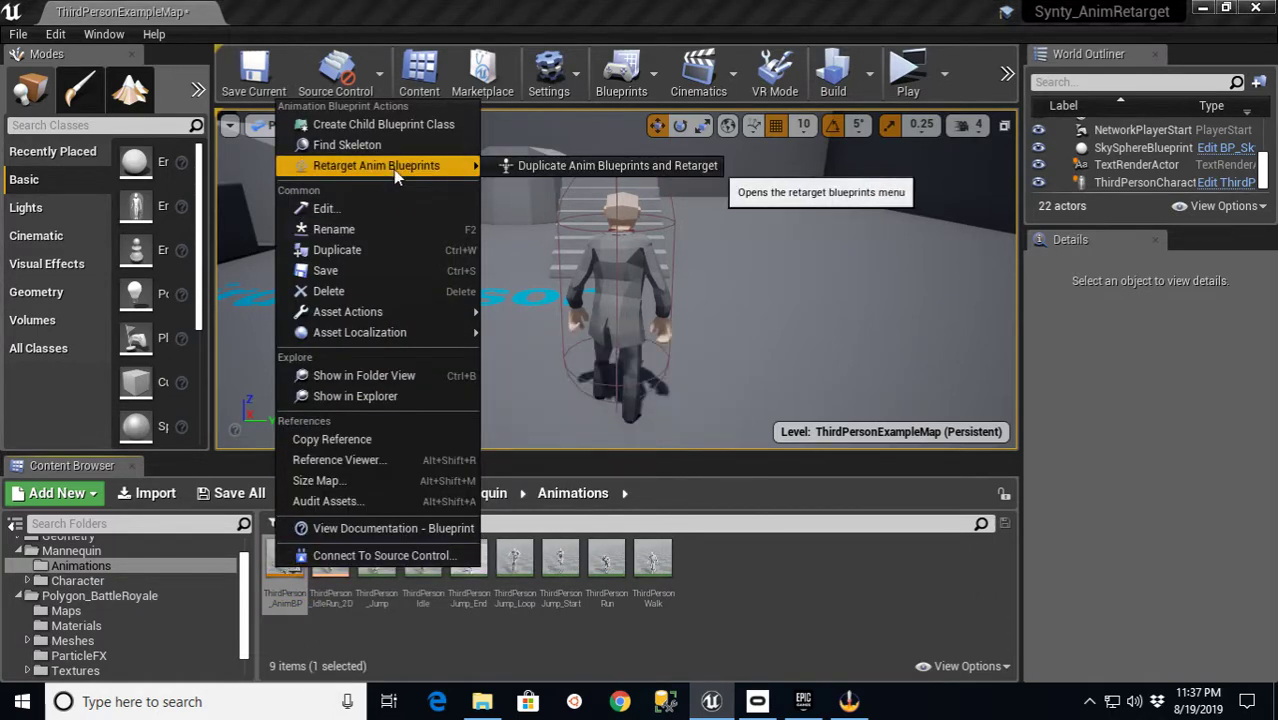
pyautogui.click(558, 168)
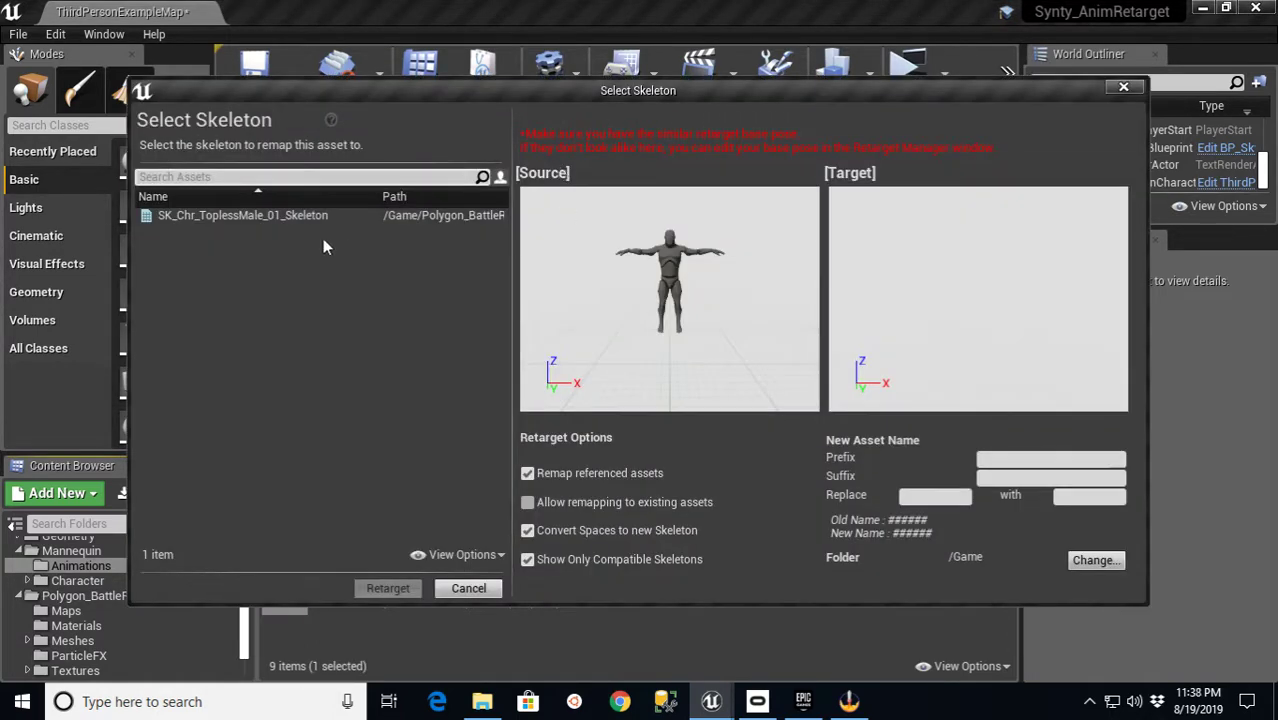
pyautogui.click(258, 218)
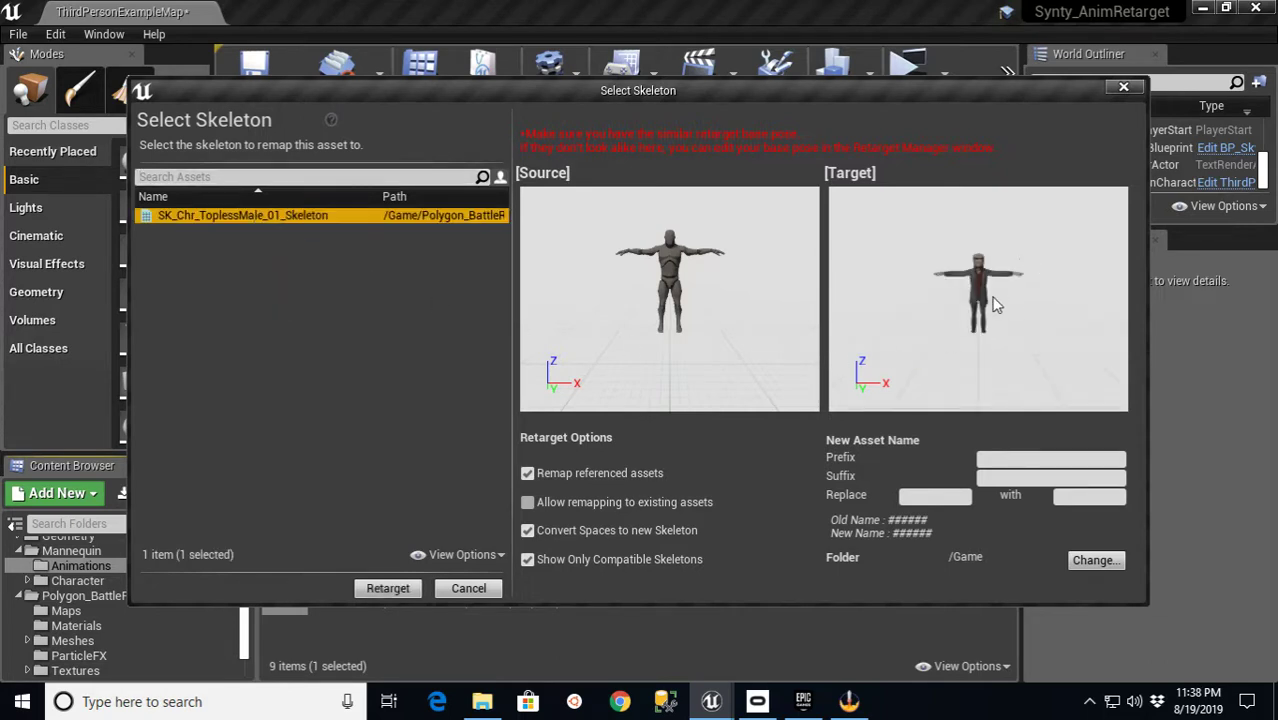
pyautogui.click(1009, 463)
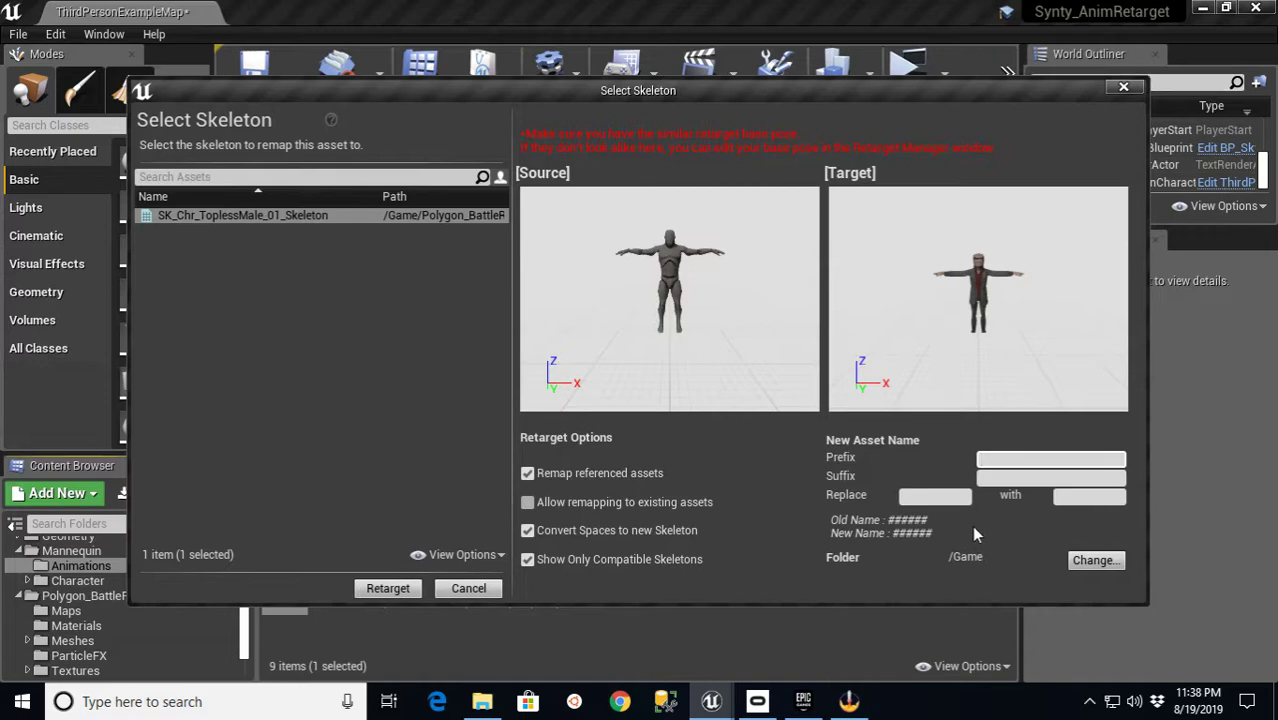
pyautogui.click(1123, 89)
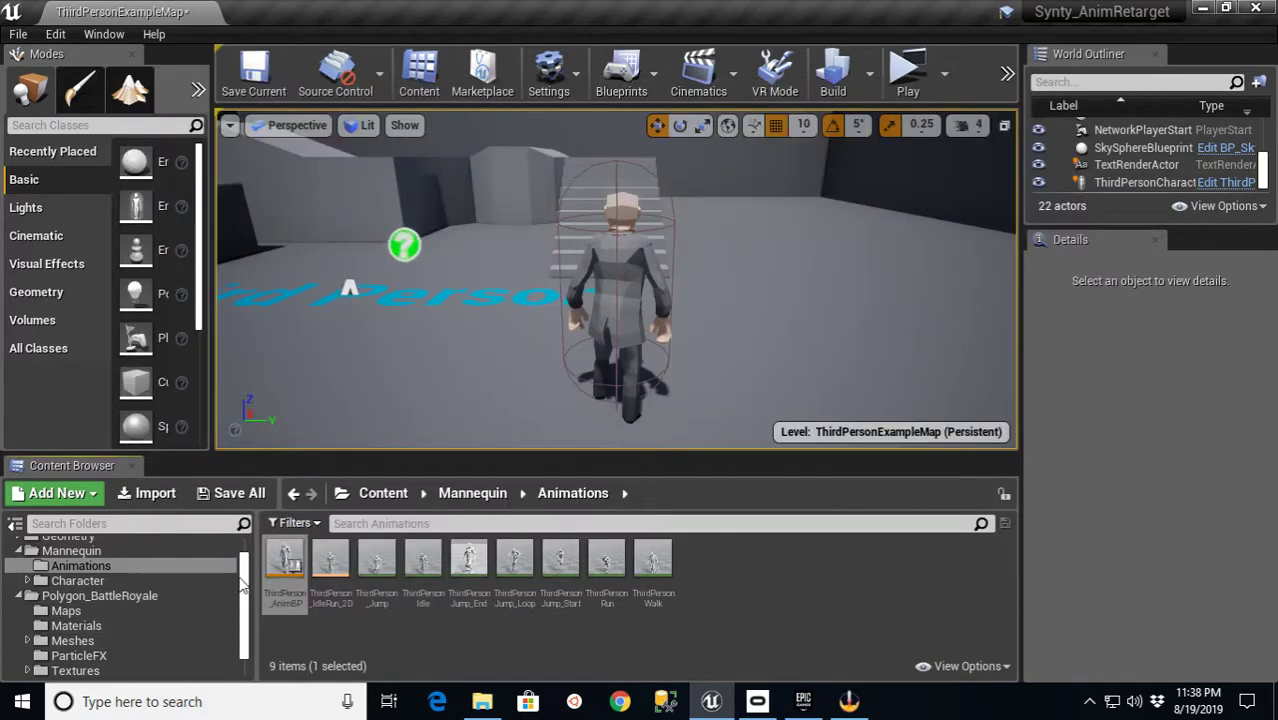
# - Create a new 'Animations' folder inside Polygon_BattleRoyale/Meshes/Characters
pyautogui.moveTo(241, 583); pyautogui.dragTo(241, 603)
pyautogui.click(95, 566)
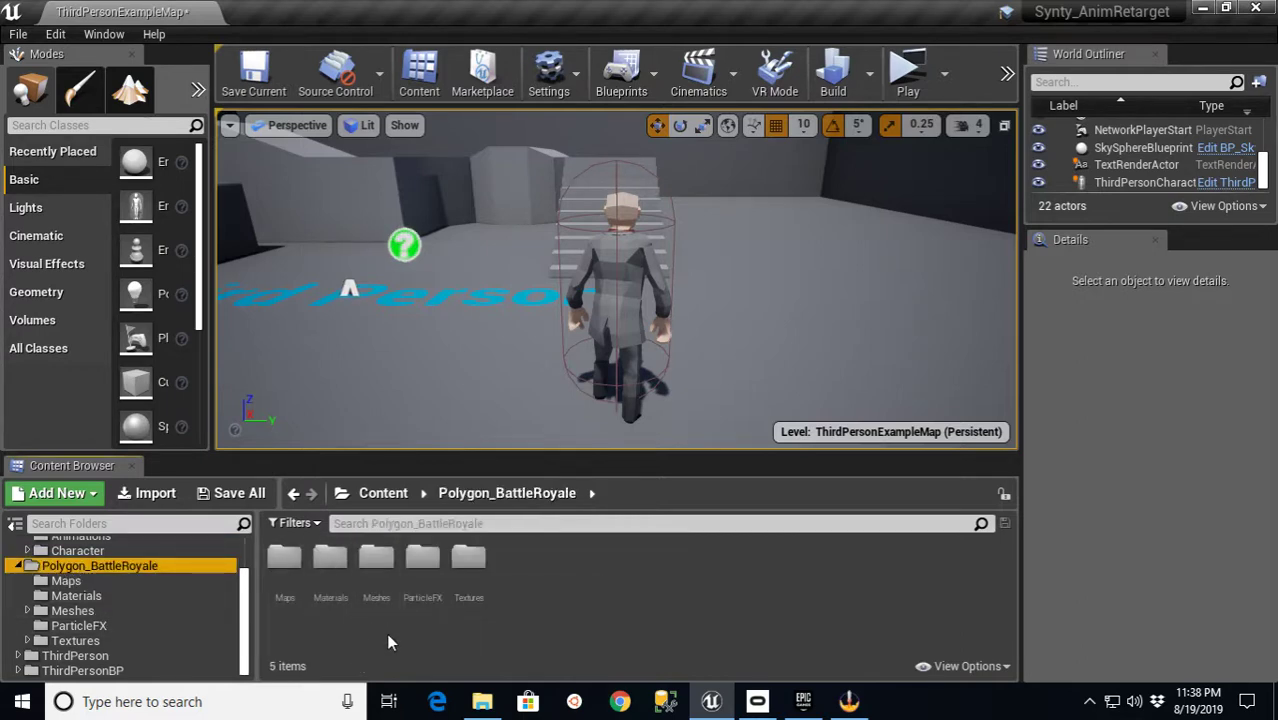
pyautogui.doubleClick(375, 556)
pyautogui.doubleClick(330, 557)
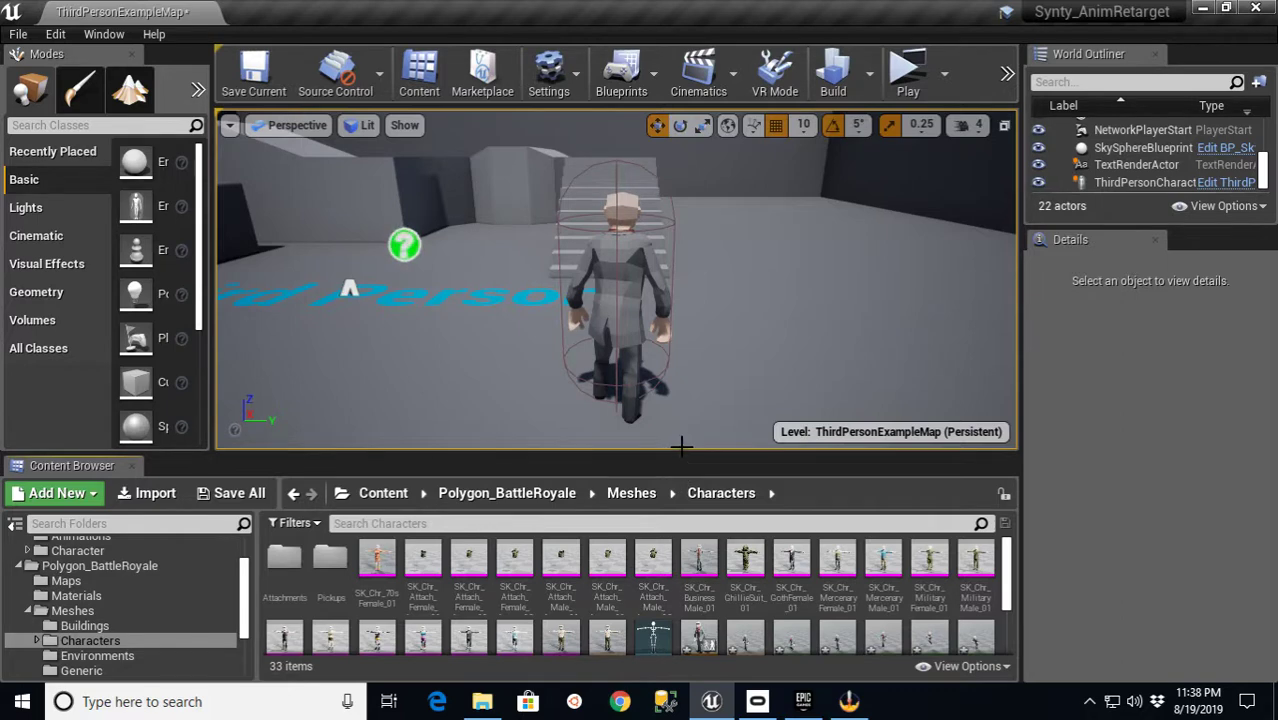
pyautogui.moveTo(684, 452); pyautogui.dragTo(645, 195)
pyautogui.rightClick(427, 551)
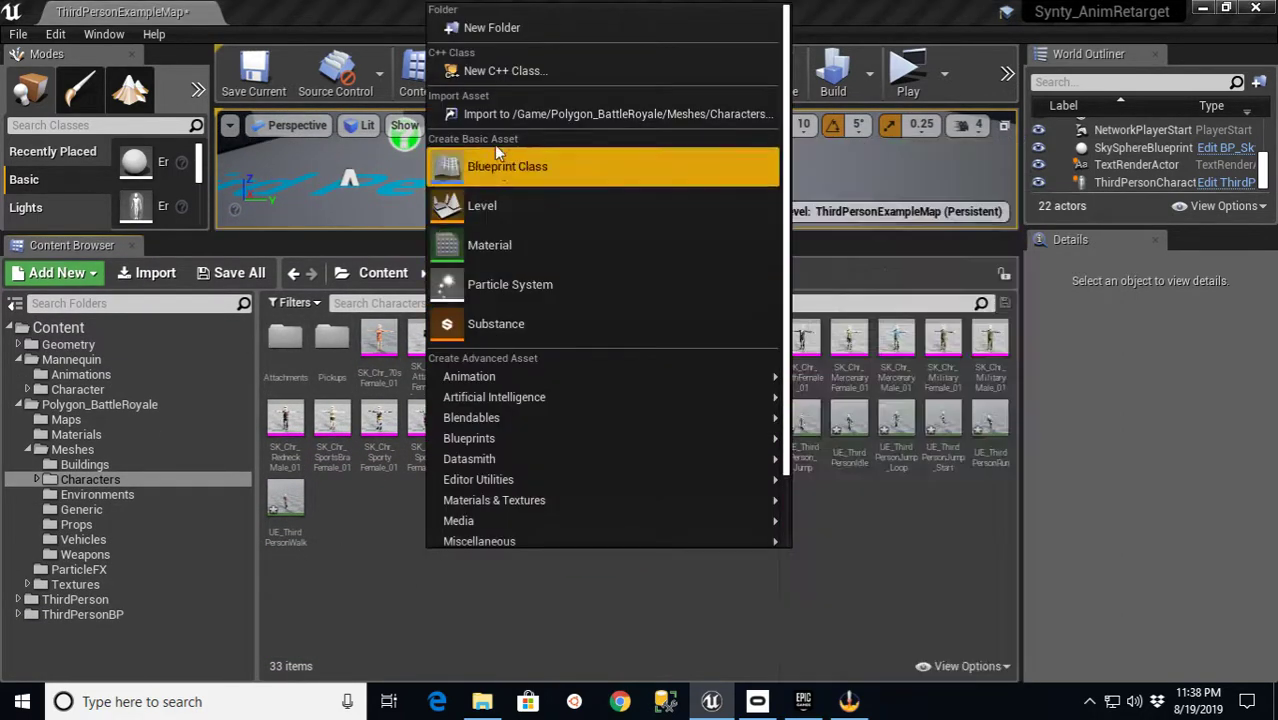
pyautogui.click(491, 33)
pyautogui.write('Animations')
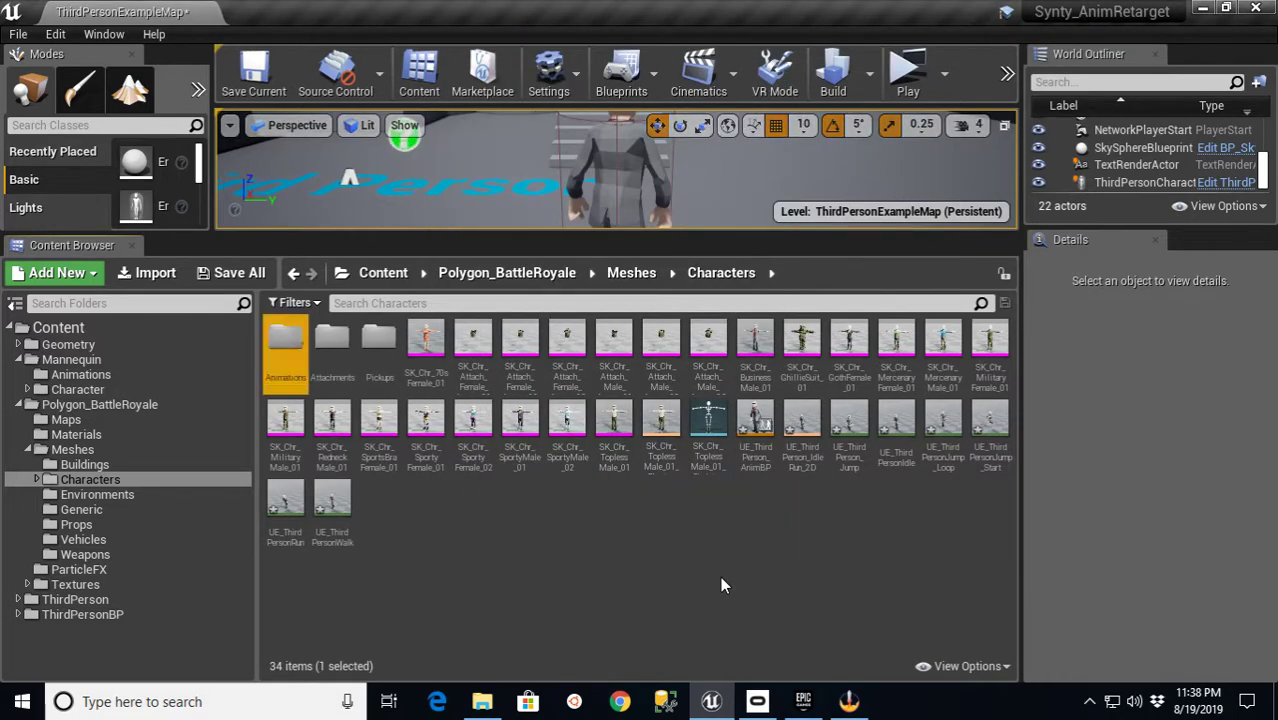
# - Move the eight UE_ThirdPerson assets, including UE_ThirdPerson_AnimBP, into Animations and save the map
pyautogui.click(849, 430)
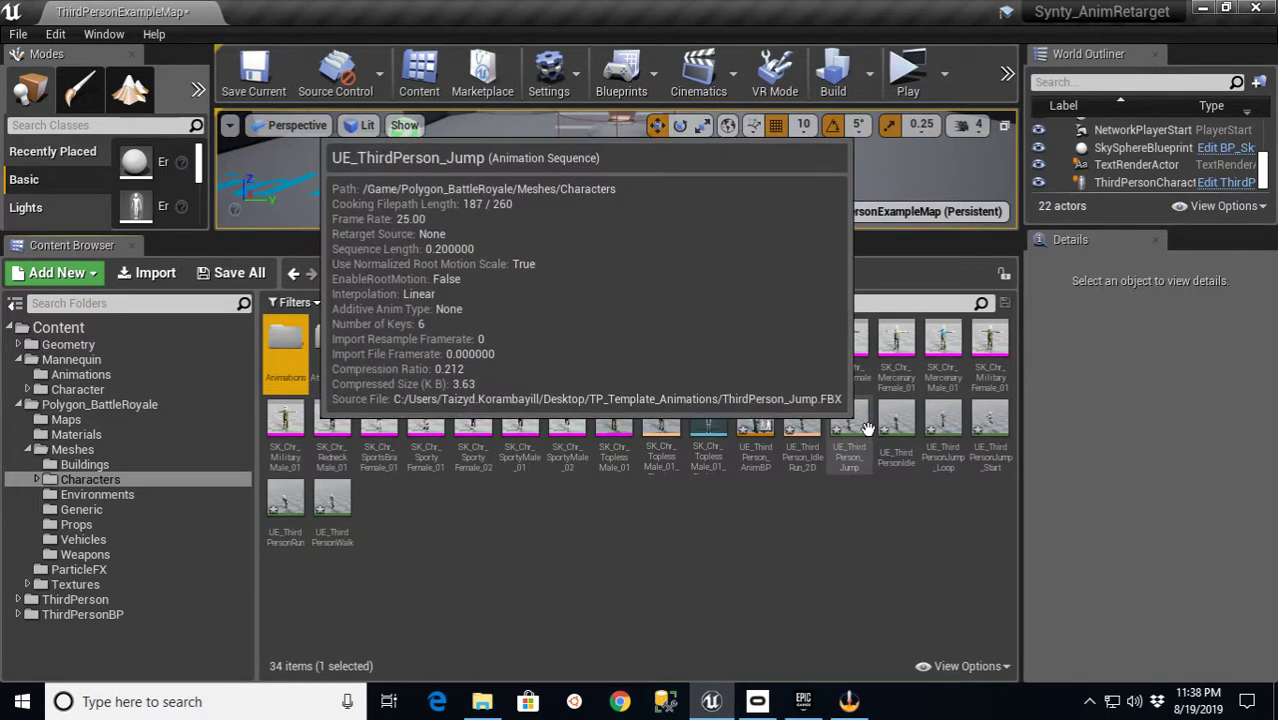
pyautogui.keyDown('shift'); pyautogui.click(332, 505); pyautogui.keyUp('shift')
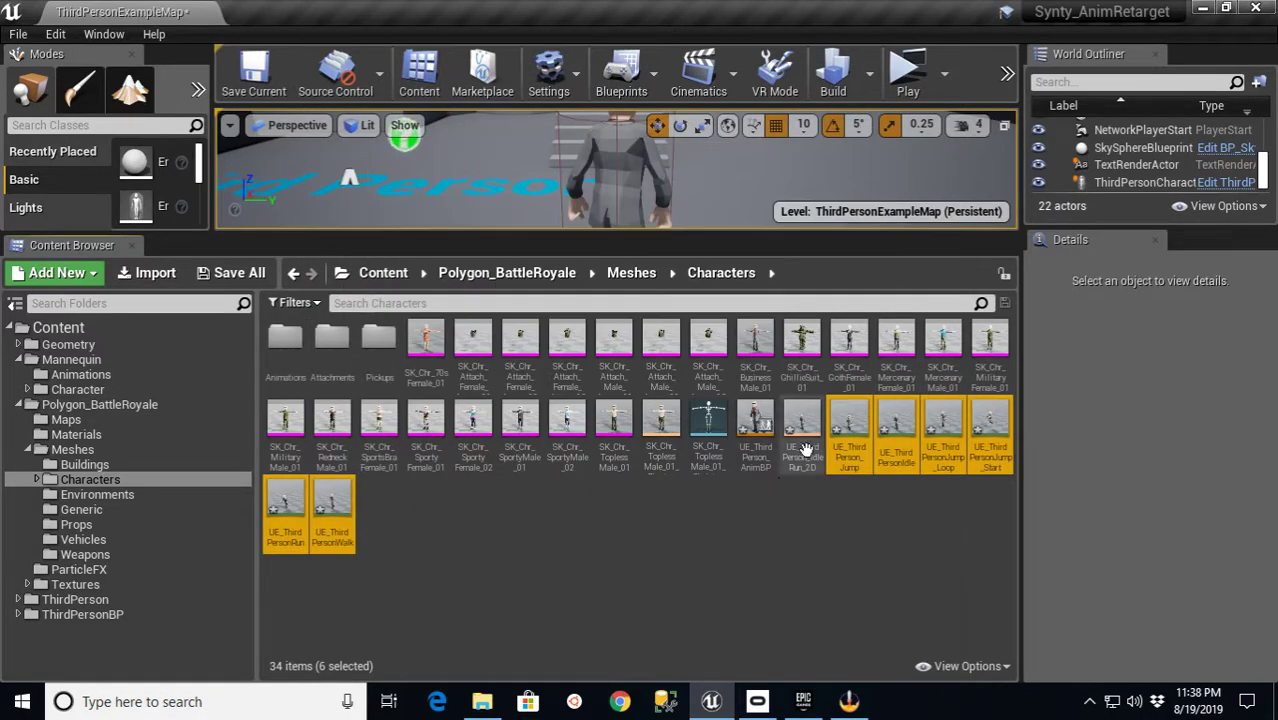
pyautogui.keyDown('ctrl'); pyautogui.click(755, 425); pyautogui.keyUp('ctrl')
pyautogui.keyDown('ctrl'); pyautogui.click(802, 425); pyautogui.keyUp('ctrl')
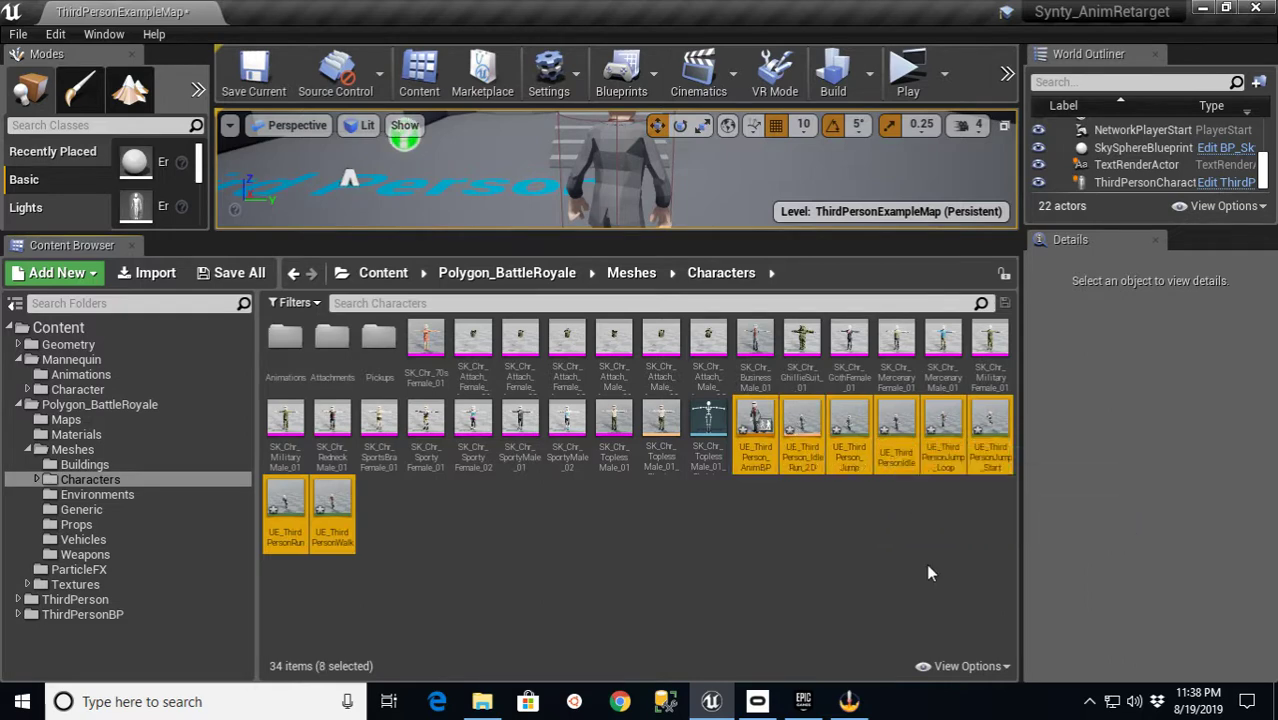
pyautogui.moveTo(760, 421); pyautogui.dragTo(277, 336)
pyautogui.click(334, 364)
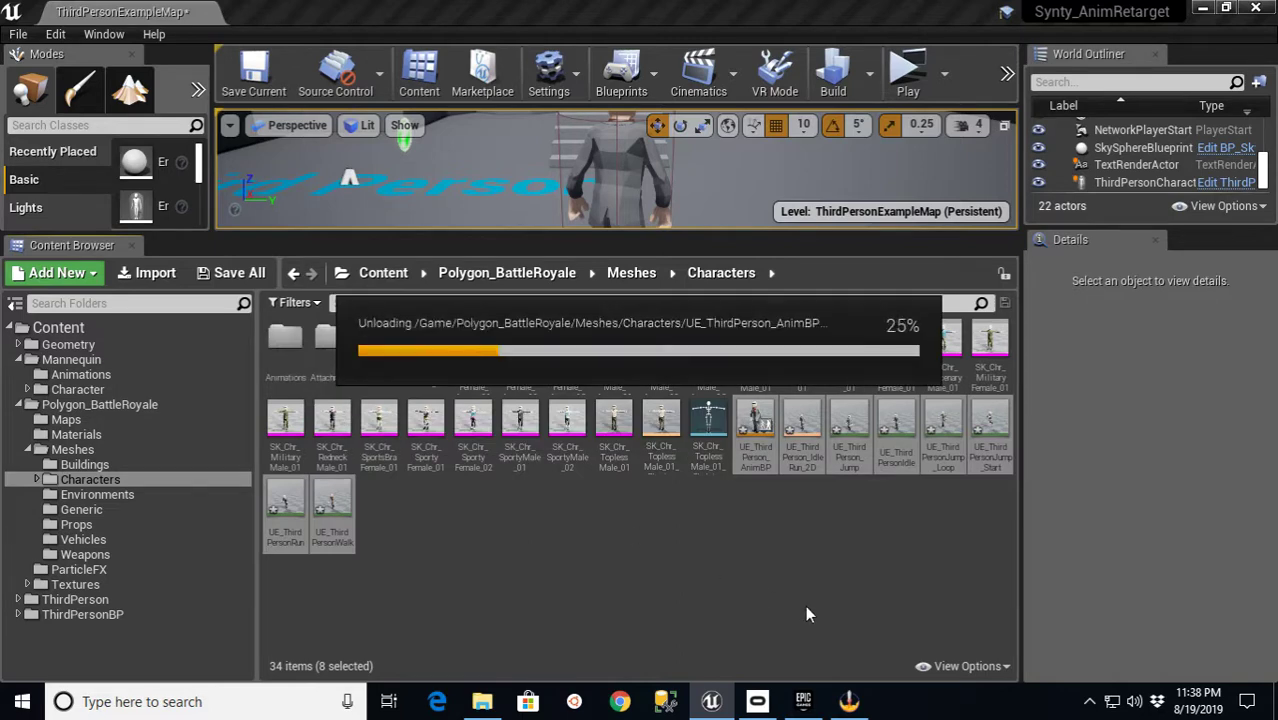
pyautogui.click(247, 90)
pyautogui.moveTo(531, 240); pyautogui.dragTo(531, 540)
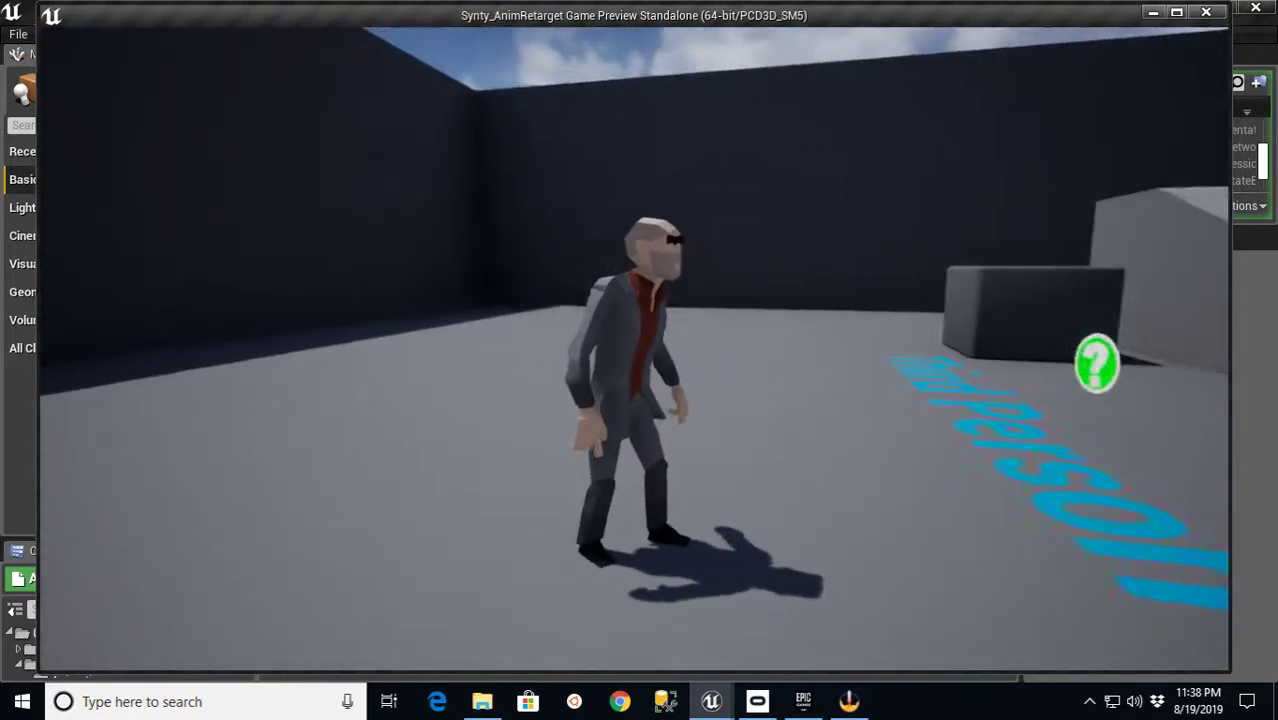
# - Stop the game preview and open ThirdPersonBP/Blueprints/ThirdPersonCharacter
pyautogui.press('Escape')
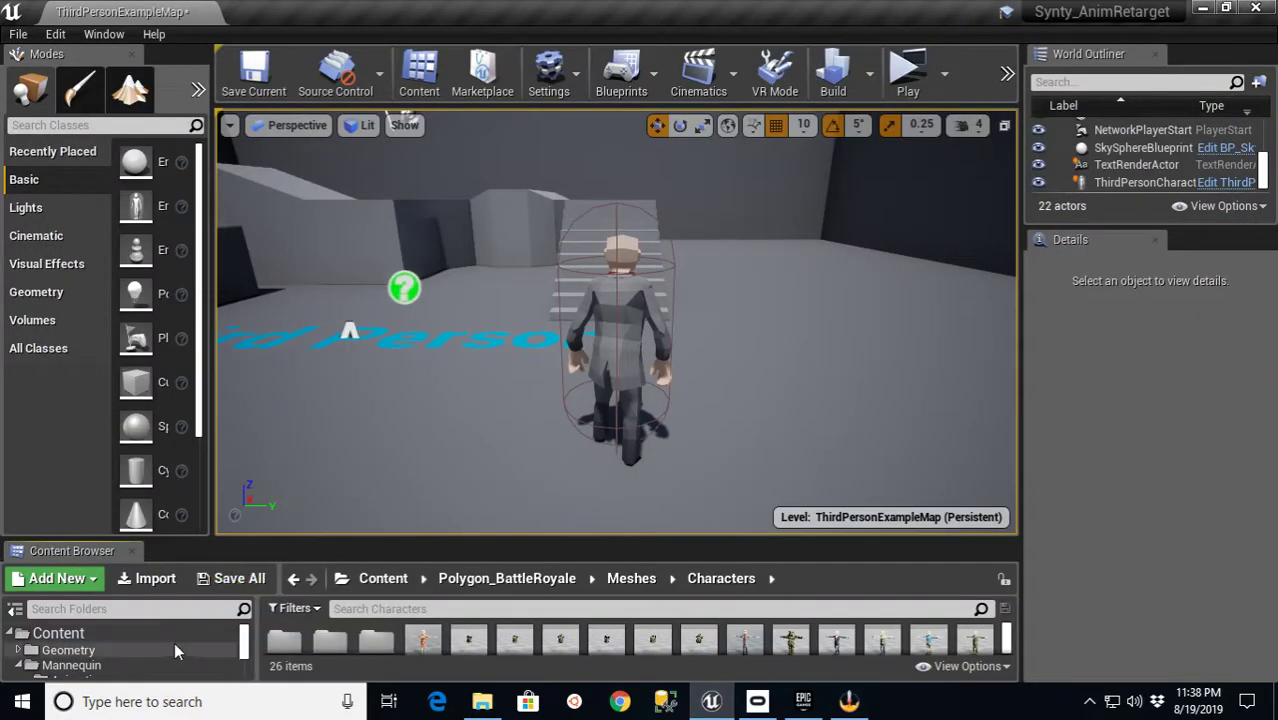
pyautogui.moveTo(320, 538); pyautogui.dragTo(320, 378)
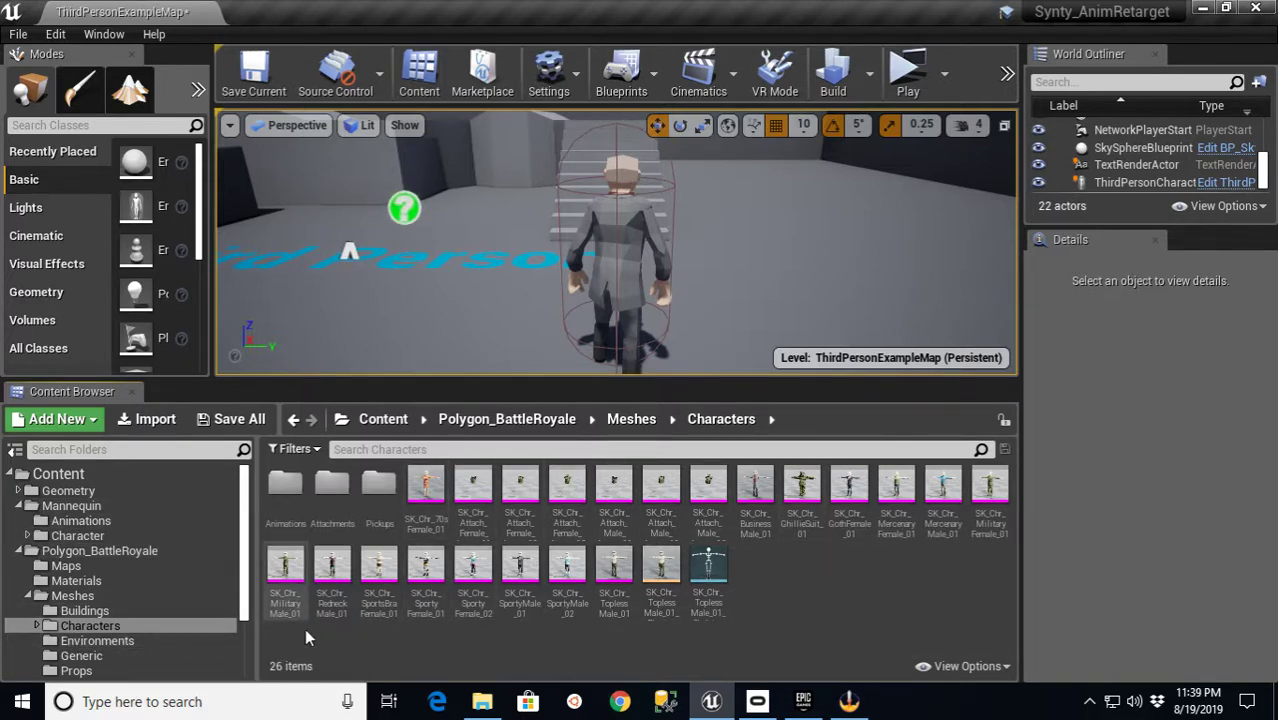
pyautogui.scroll(-3, 248, 599)
pyautogui.click(52, 670)
pyautogui.doubleClick(285, 485)
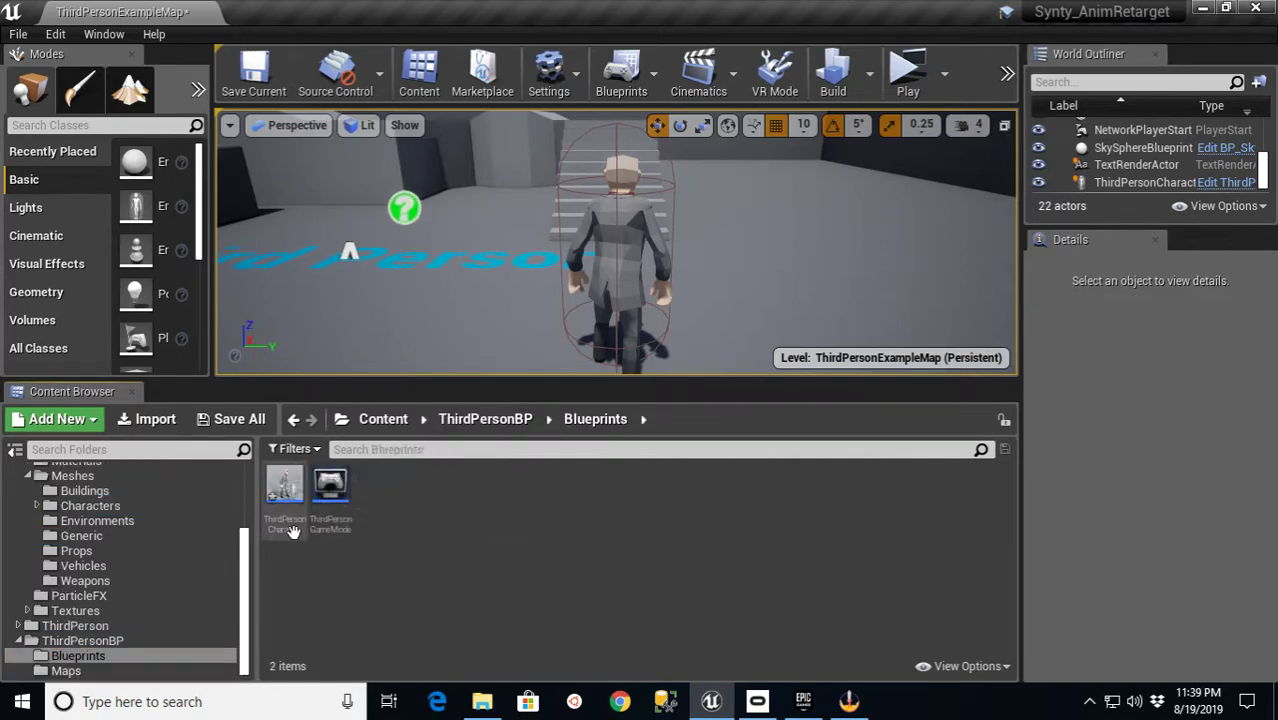
pyautogui.doubleClick(290, 490)
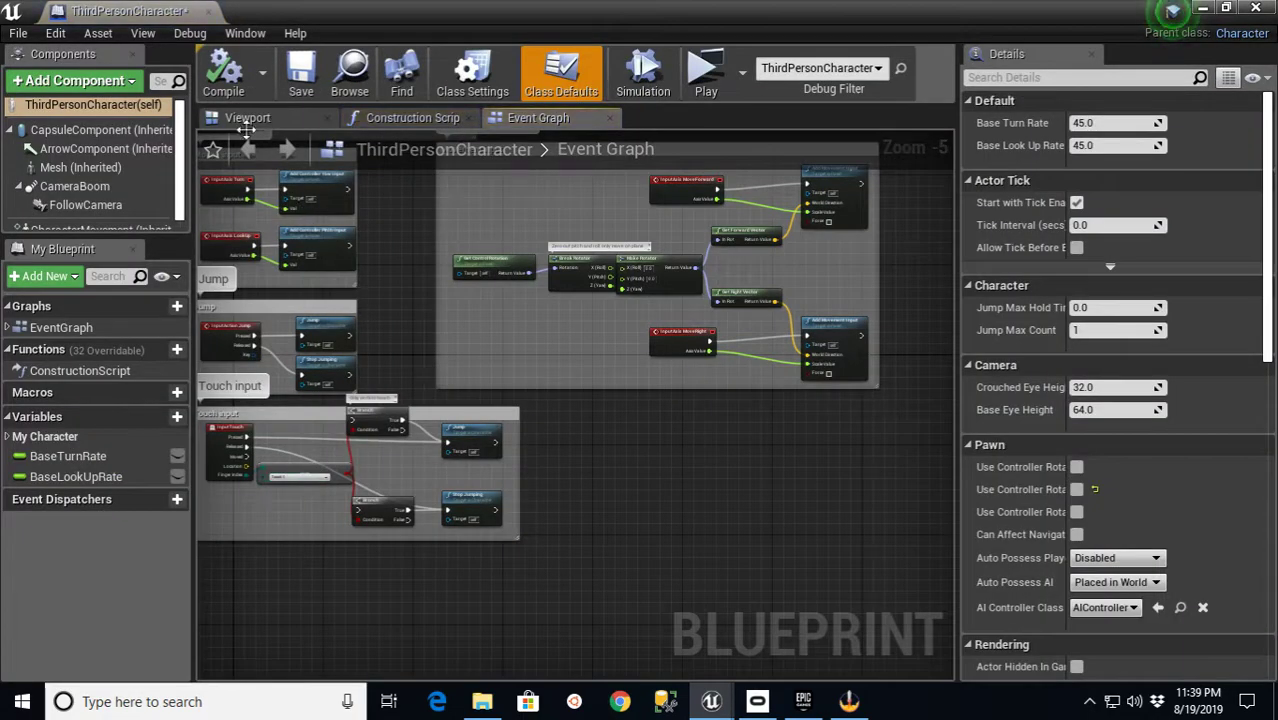
# - Set the Mesh component's Skeletal Mesh to SK_Chr_GothFemale_01 and save the blueprint
pyautogui.click(247, 120)
pyautogui.click(80, 167)
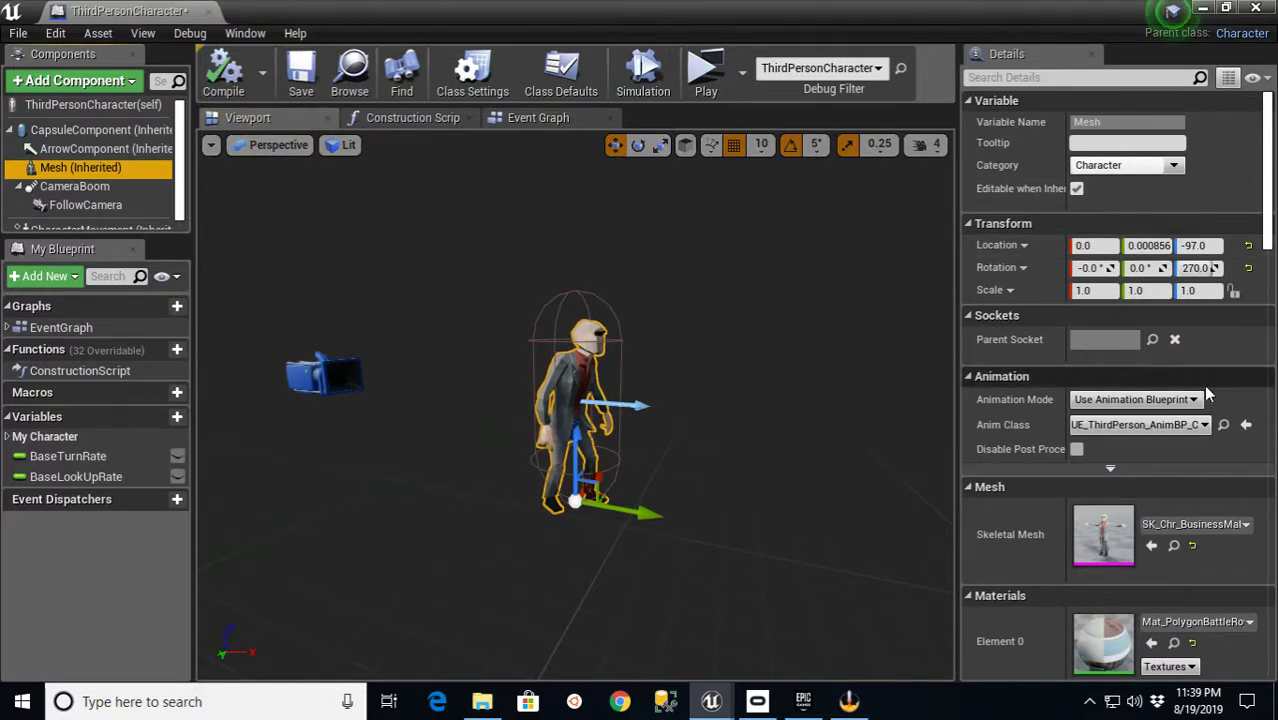
pyautogui.click(1230, 527)
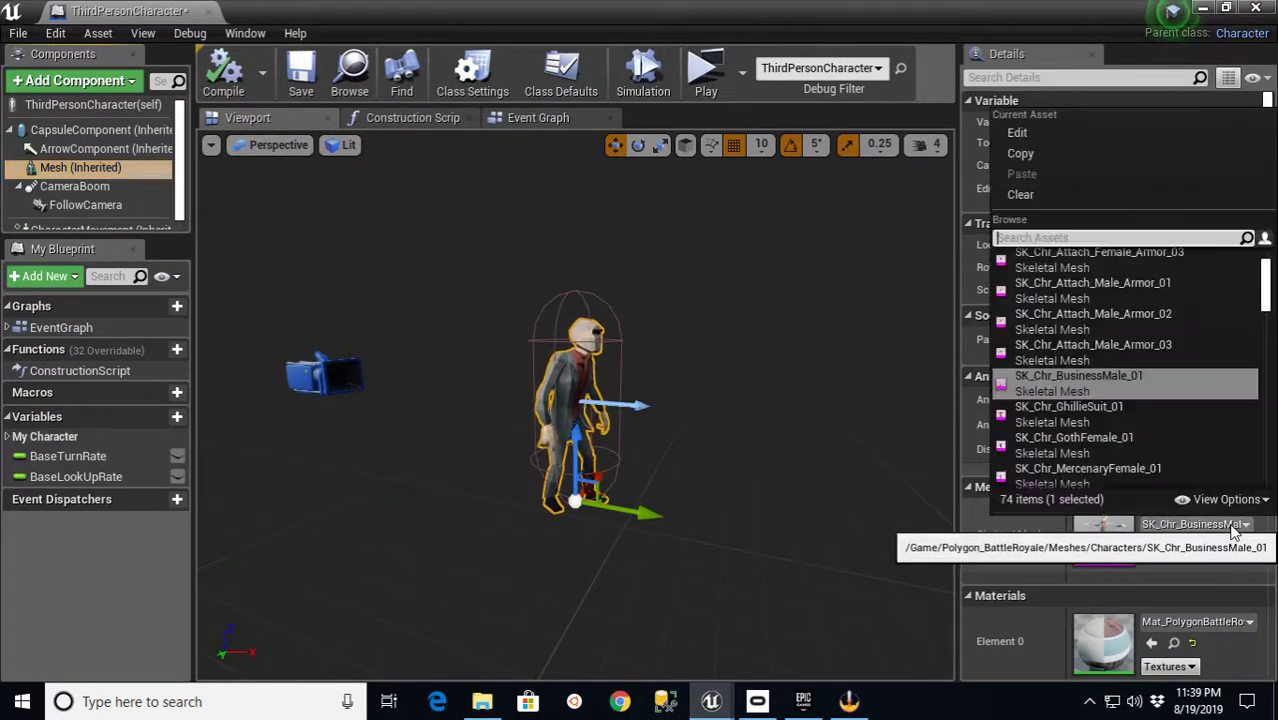
pyautogui.click(1072, 444)
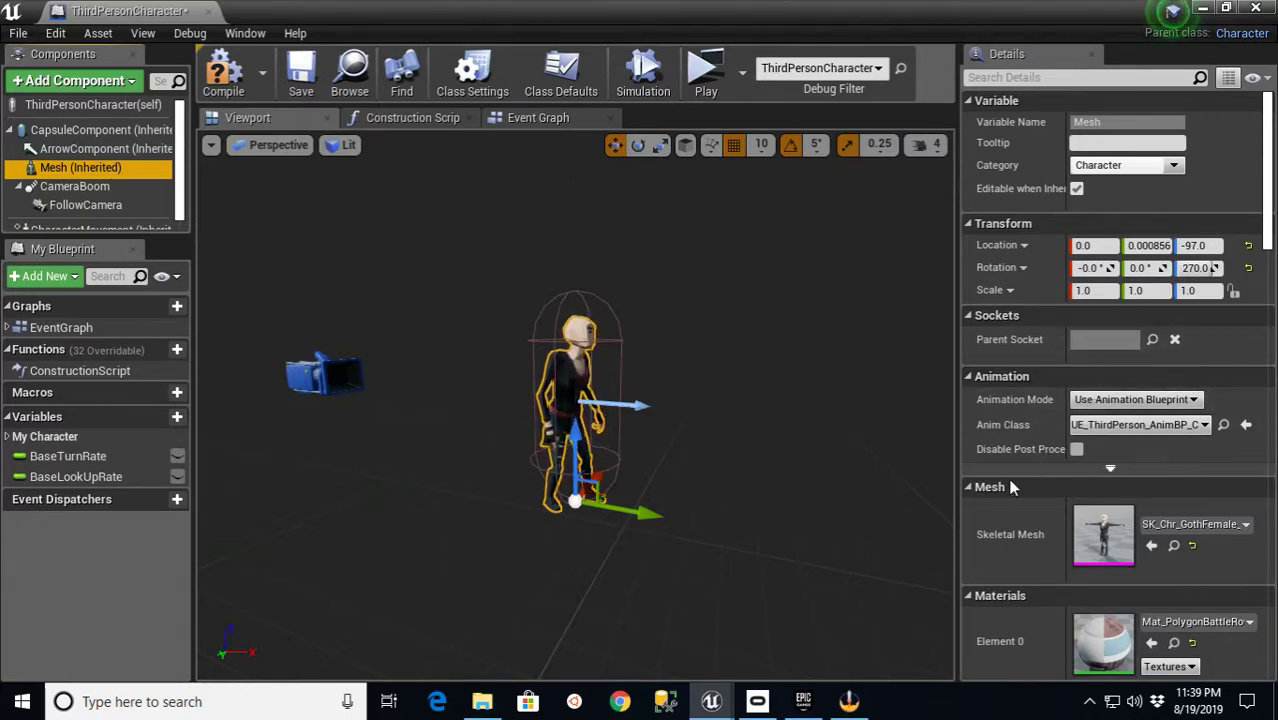
pyautogui.click(223, 72)
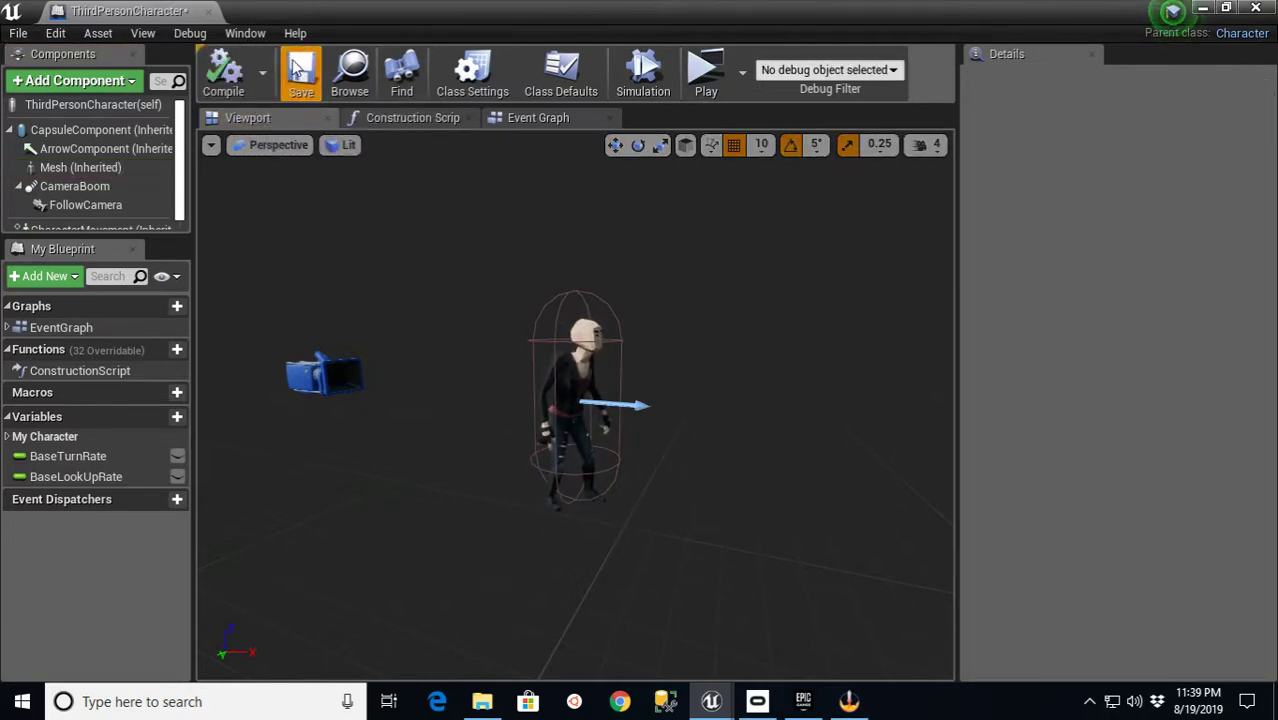
# - Close the ThirdPersonCharacter blueprint and start playing the level in a new window
pyautogui.click(209, 11)
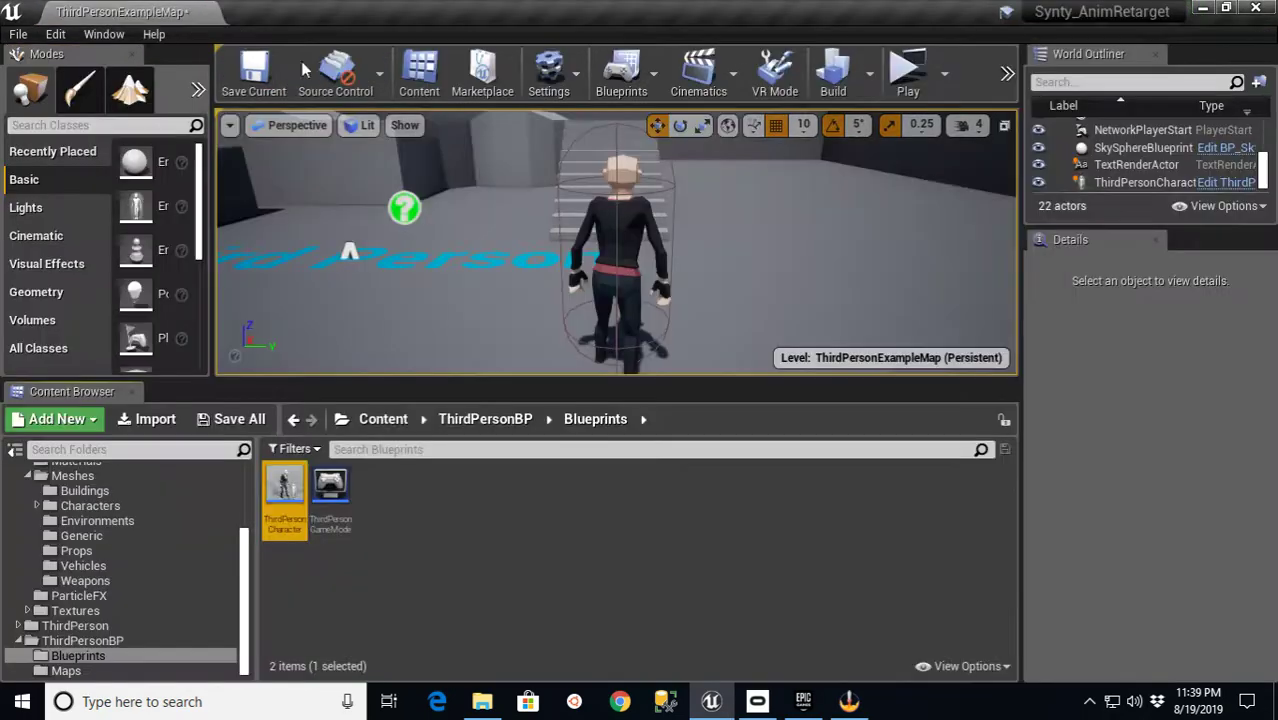
pyautogui.click(906, 65)
pyautogui.click(835, 250)
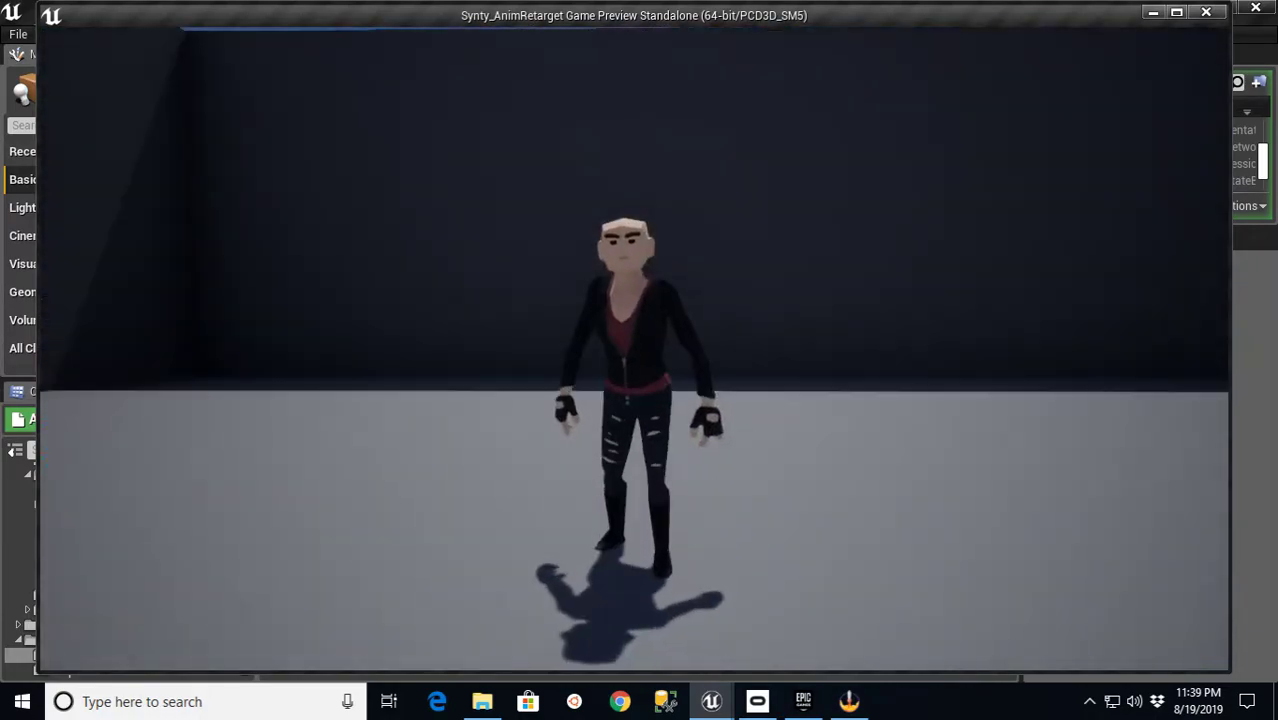
# - Walk the GothFemale character around the level toward the stairs, then quit the preview
pyautogui.press('w')
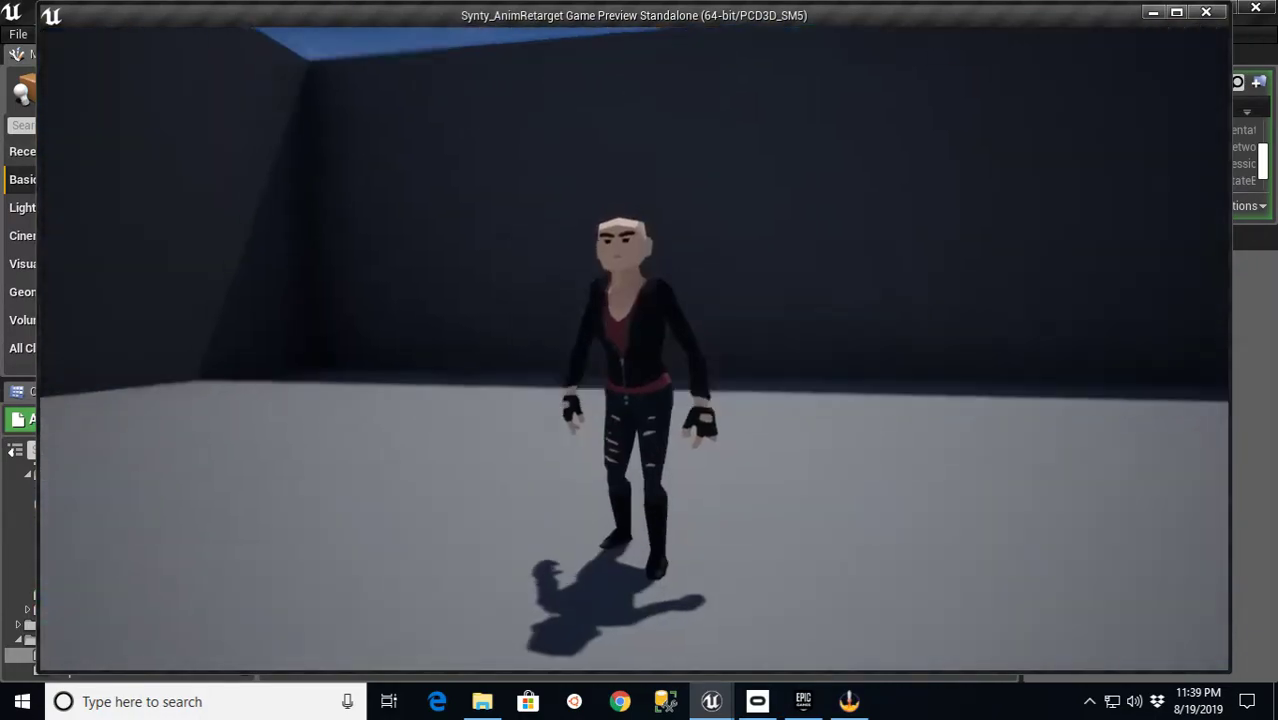
pyautogui.press('w')
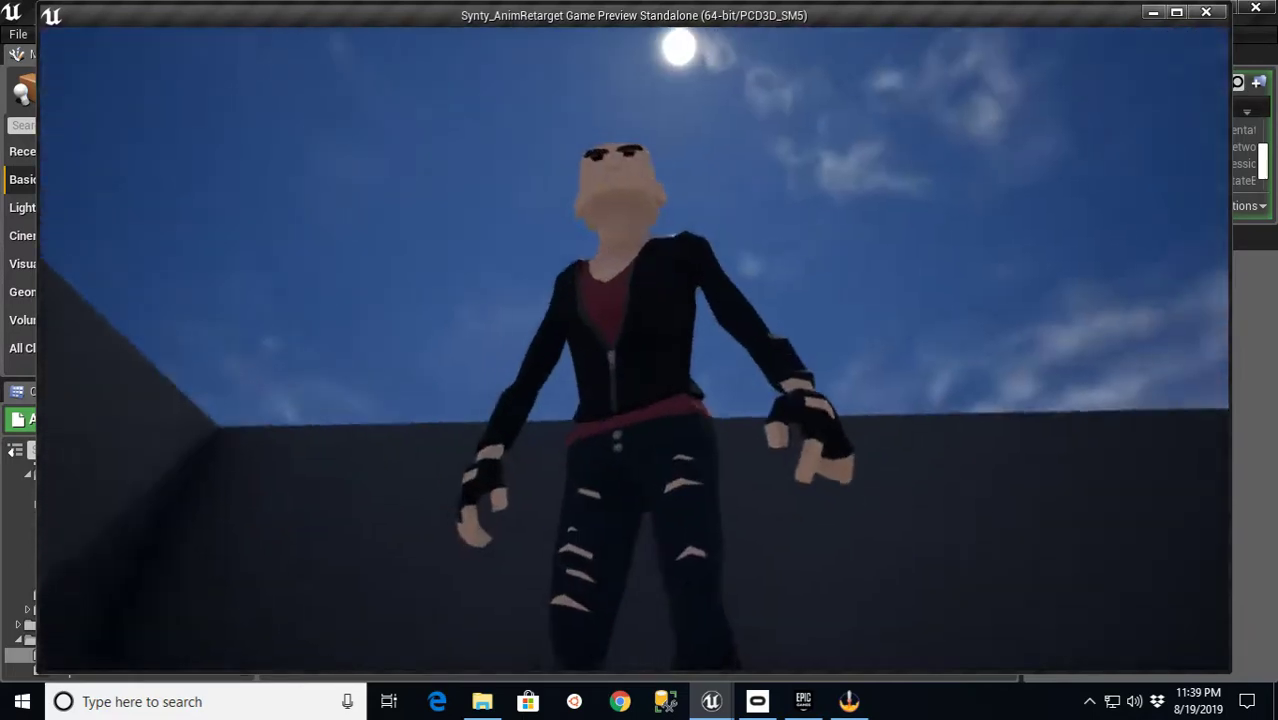
pyautogui.press('w')
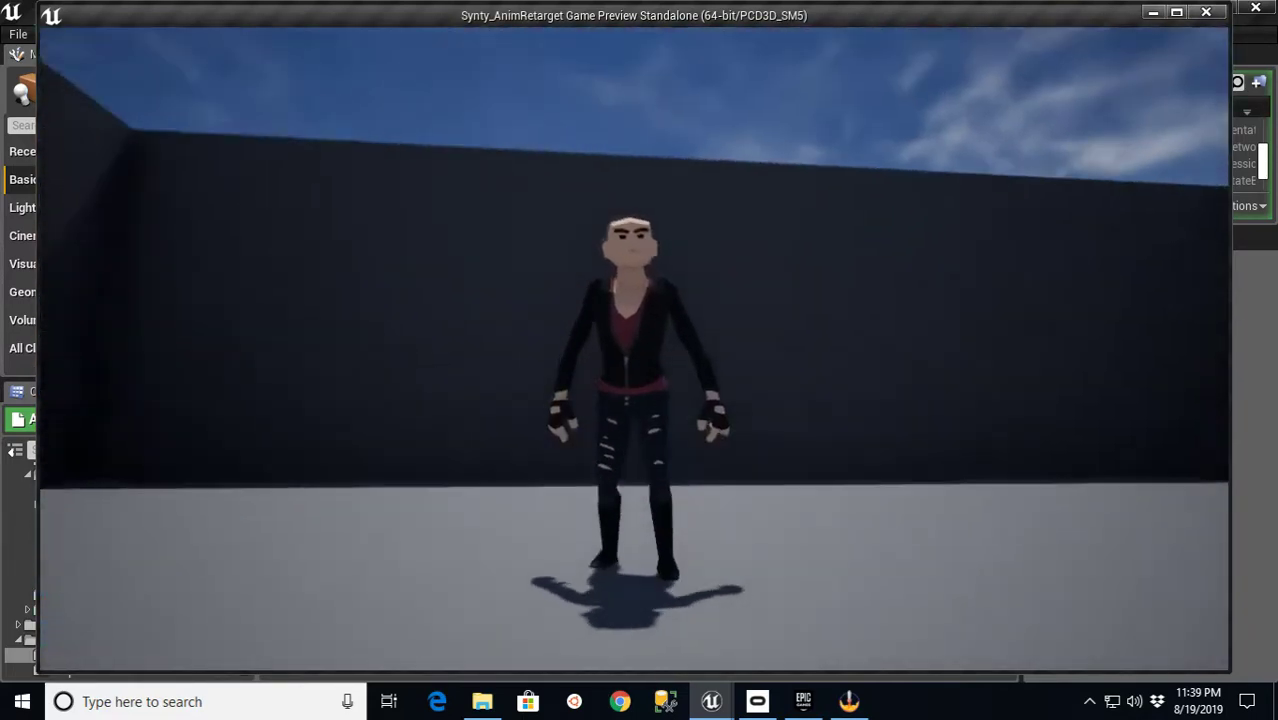
pyautogui.press('w')
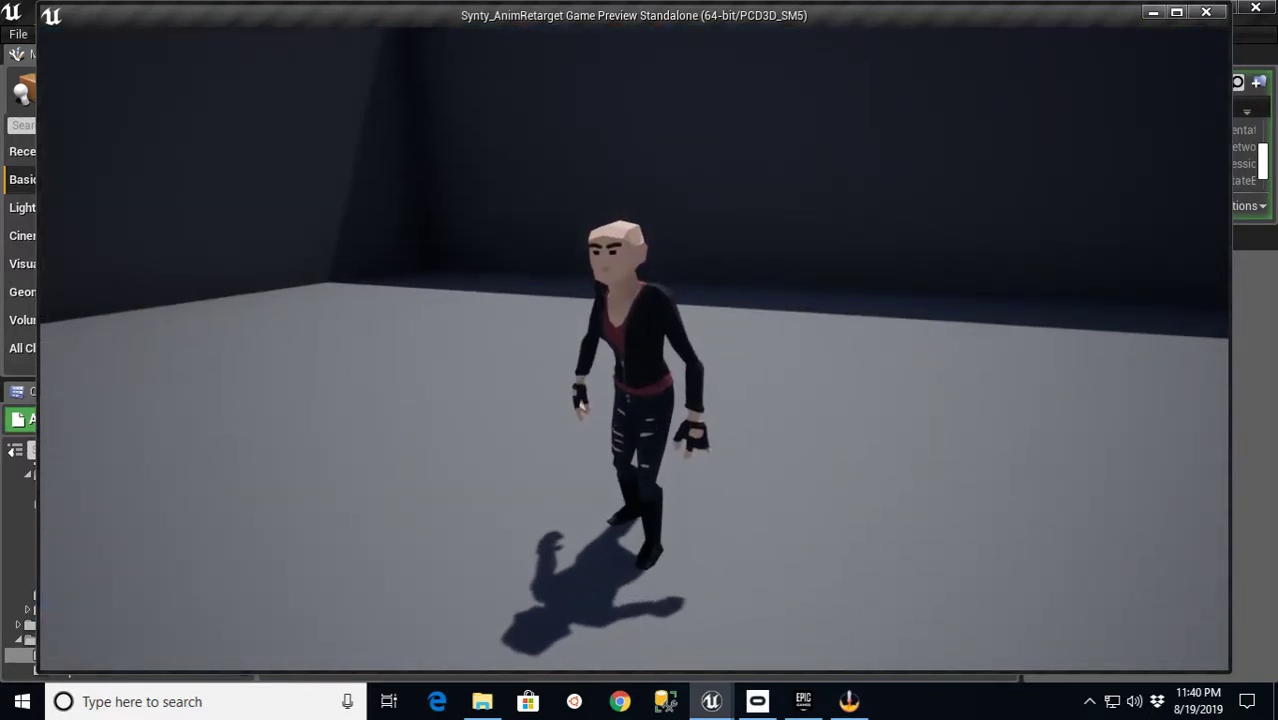
pyautogui.press('Escape')
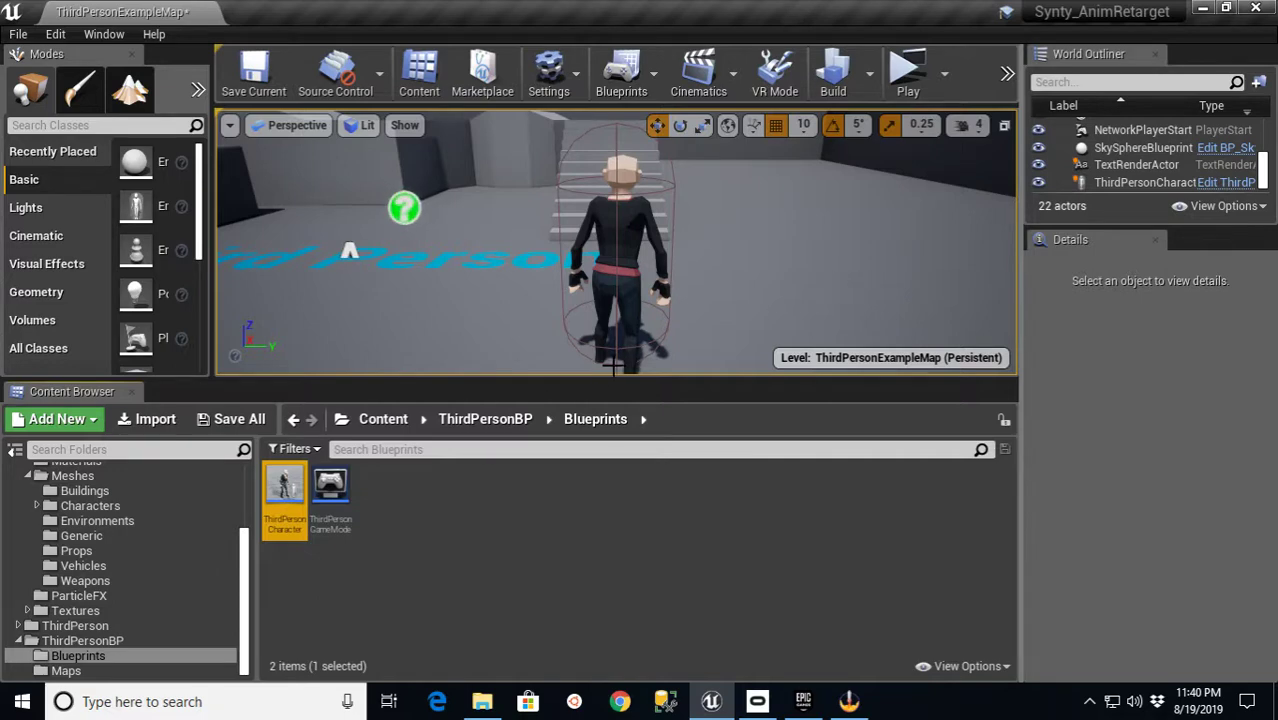
# - Enlarge the level viewport and select the Floor actor to show its details
pyautogui.moveTo(693, 378); pyautogui.dragTo(719, 527)
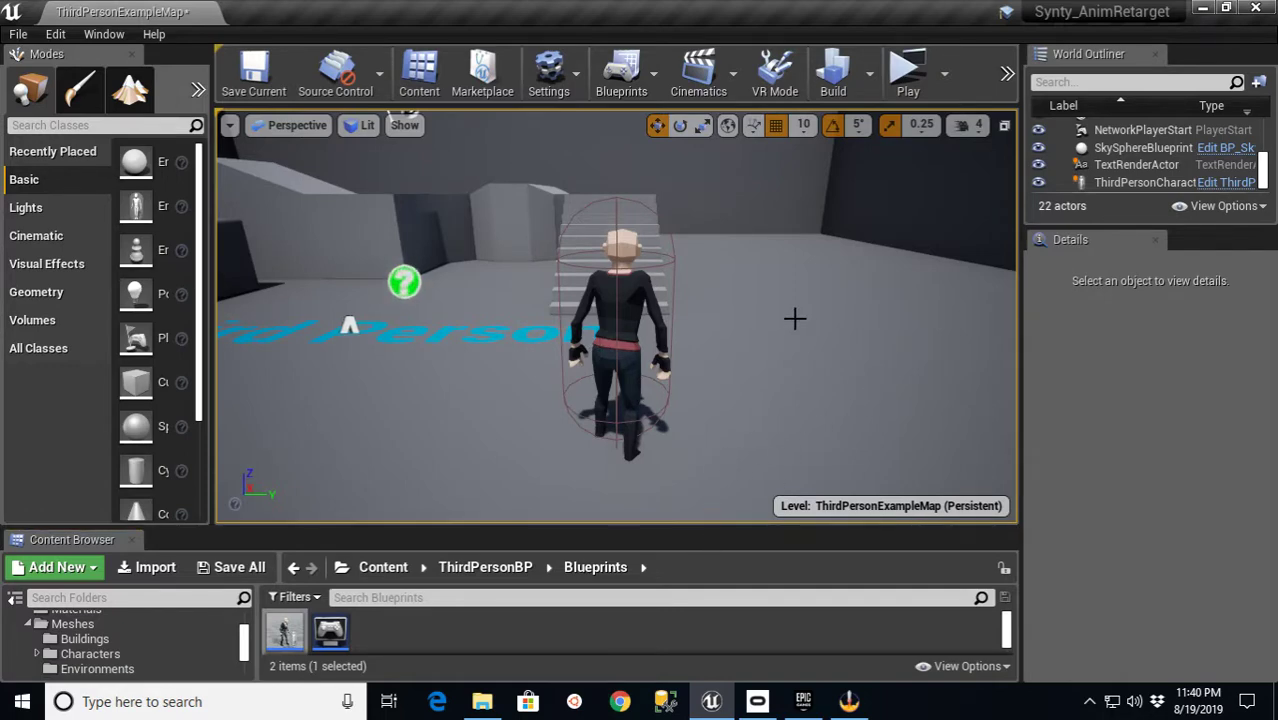
pyautogui.click(716, 334)
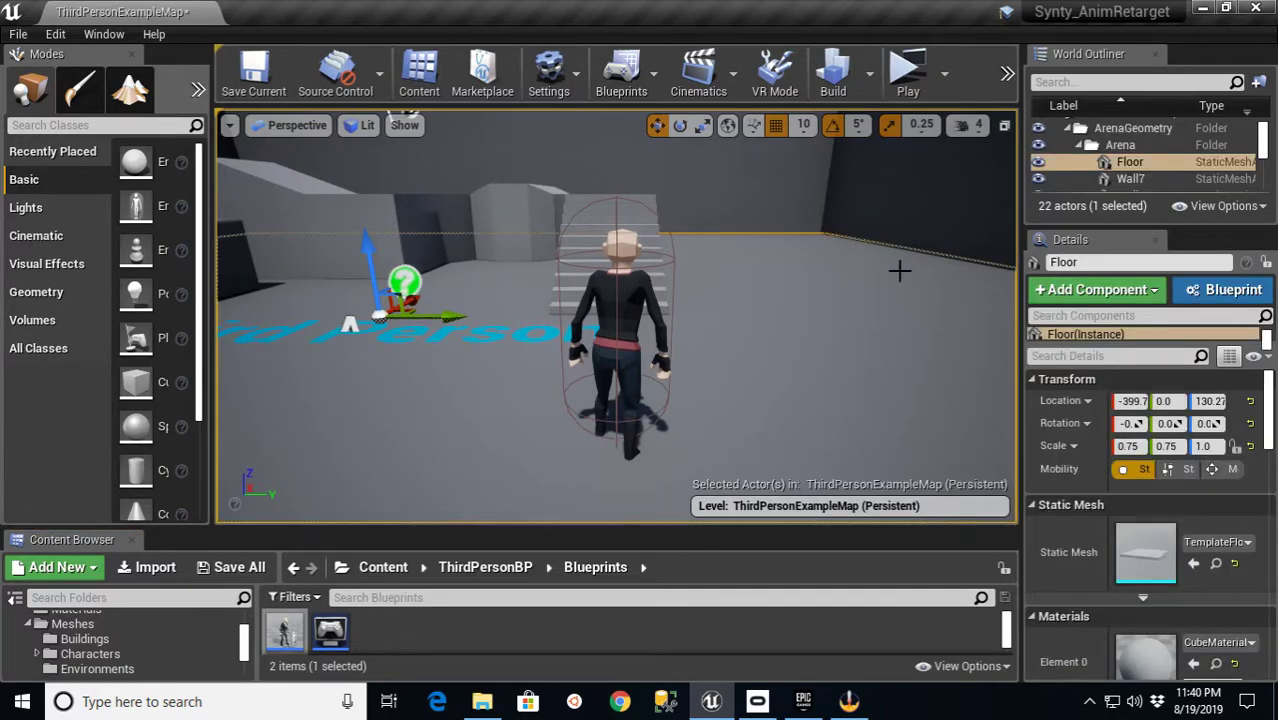